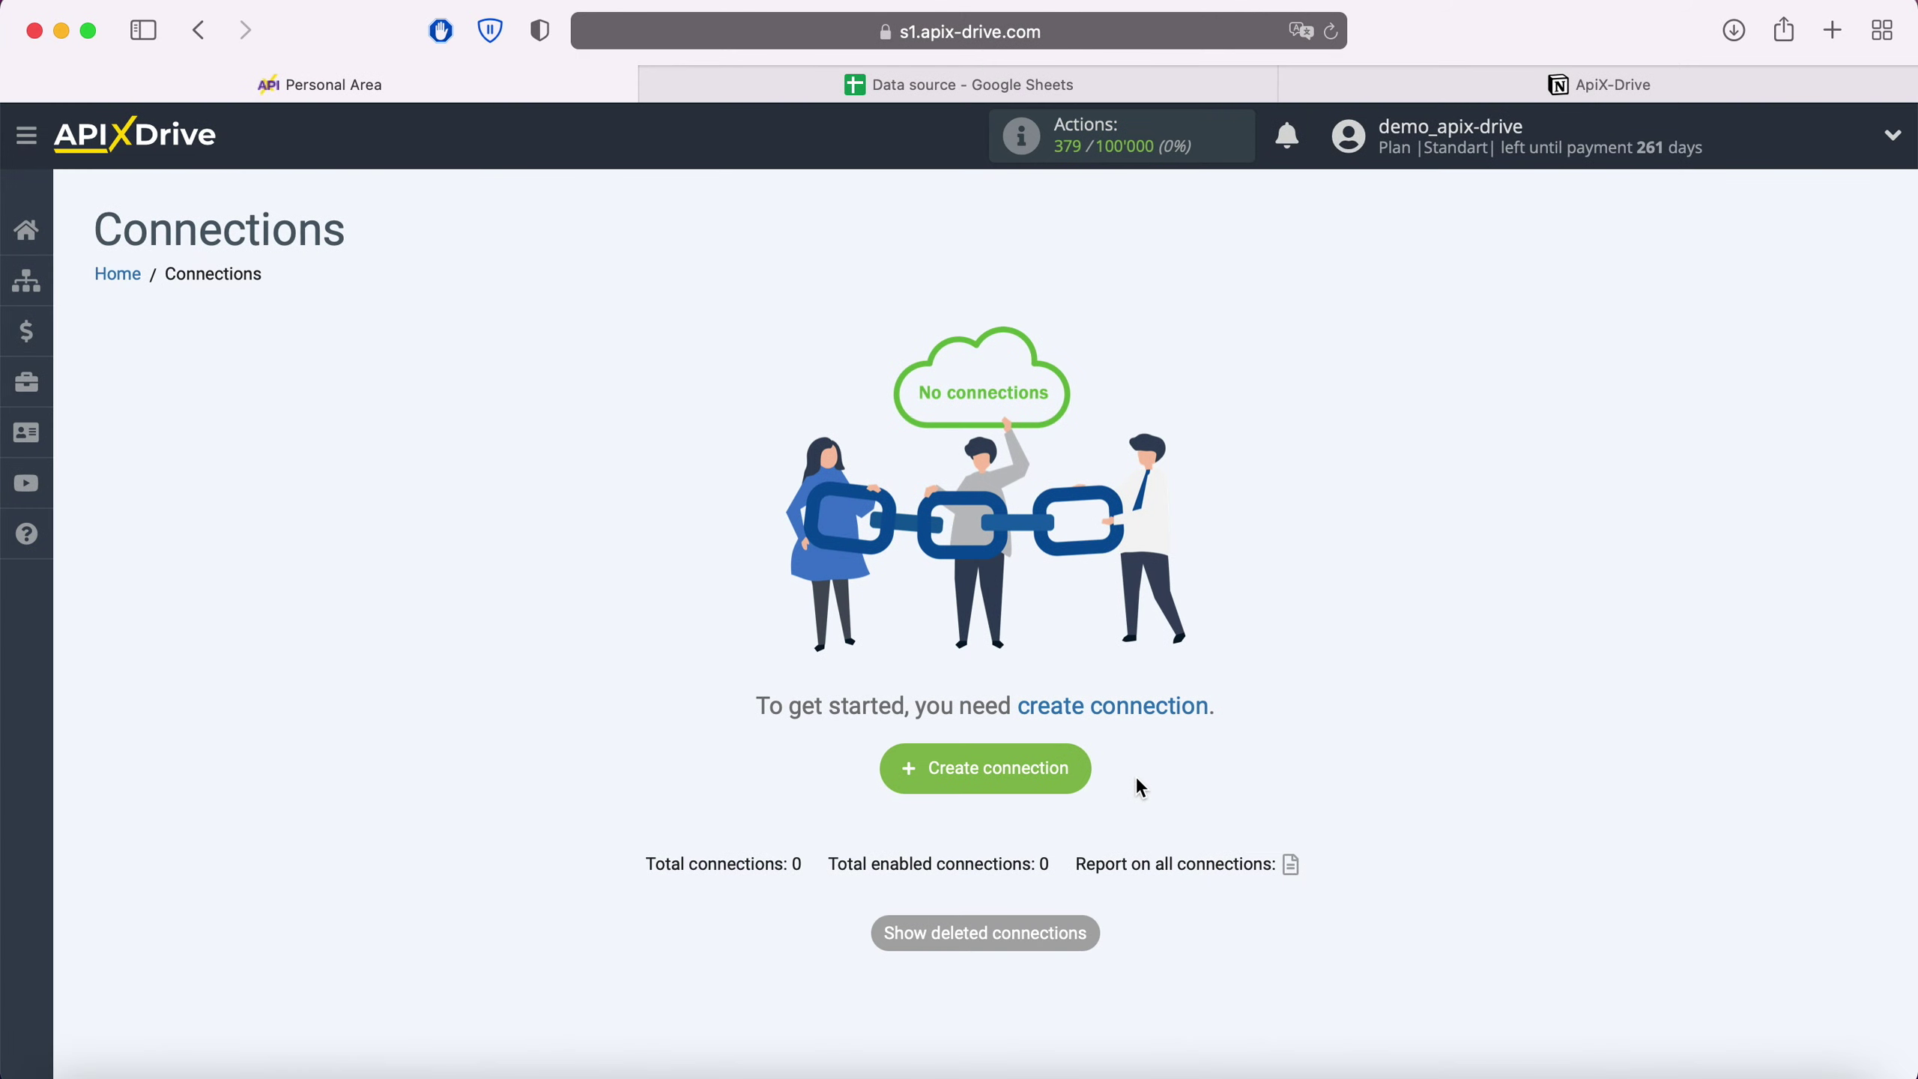
Create a new connection with Google Sheets as the data source system.
{"action": "left_click", "coordinate": [1076, 771]}
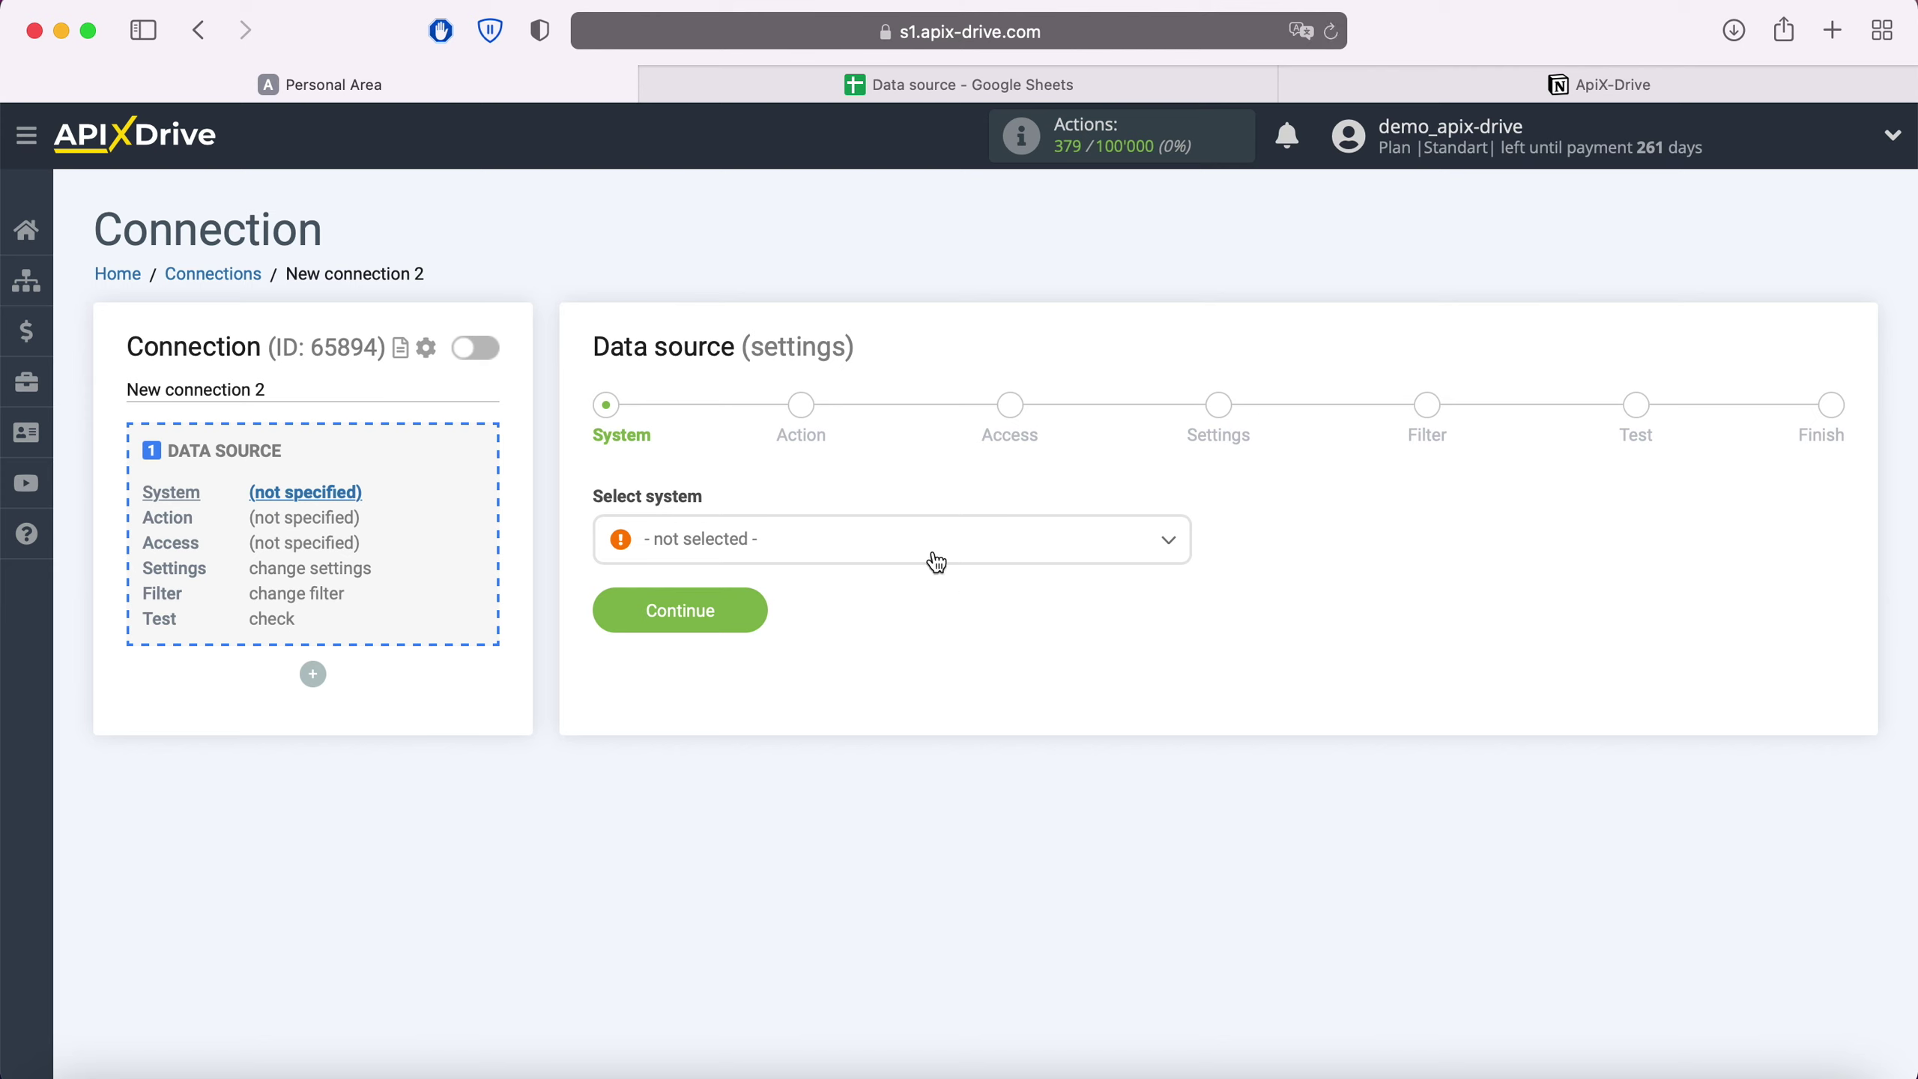
{"action": "left_click", "coordinate": [925, 553]}
{"action": "scroll", "coordinate": [864, 728], "scroll_direction": "down", "scroll_amount": 5}
{"action": "scroll", "coordinate": [868, 730], "scroll_direction": "down", "scroll_amount": 5}
{"action": "scroll", "coordinate": [869, 729], "scroll_direction": "down", "scroll_amount": 10}
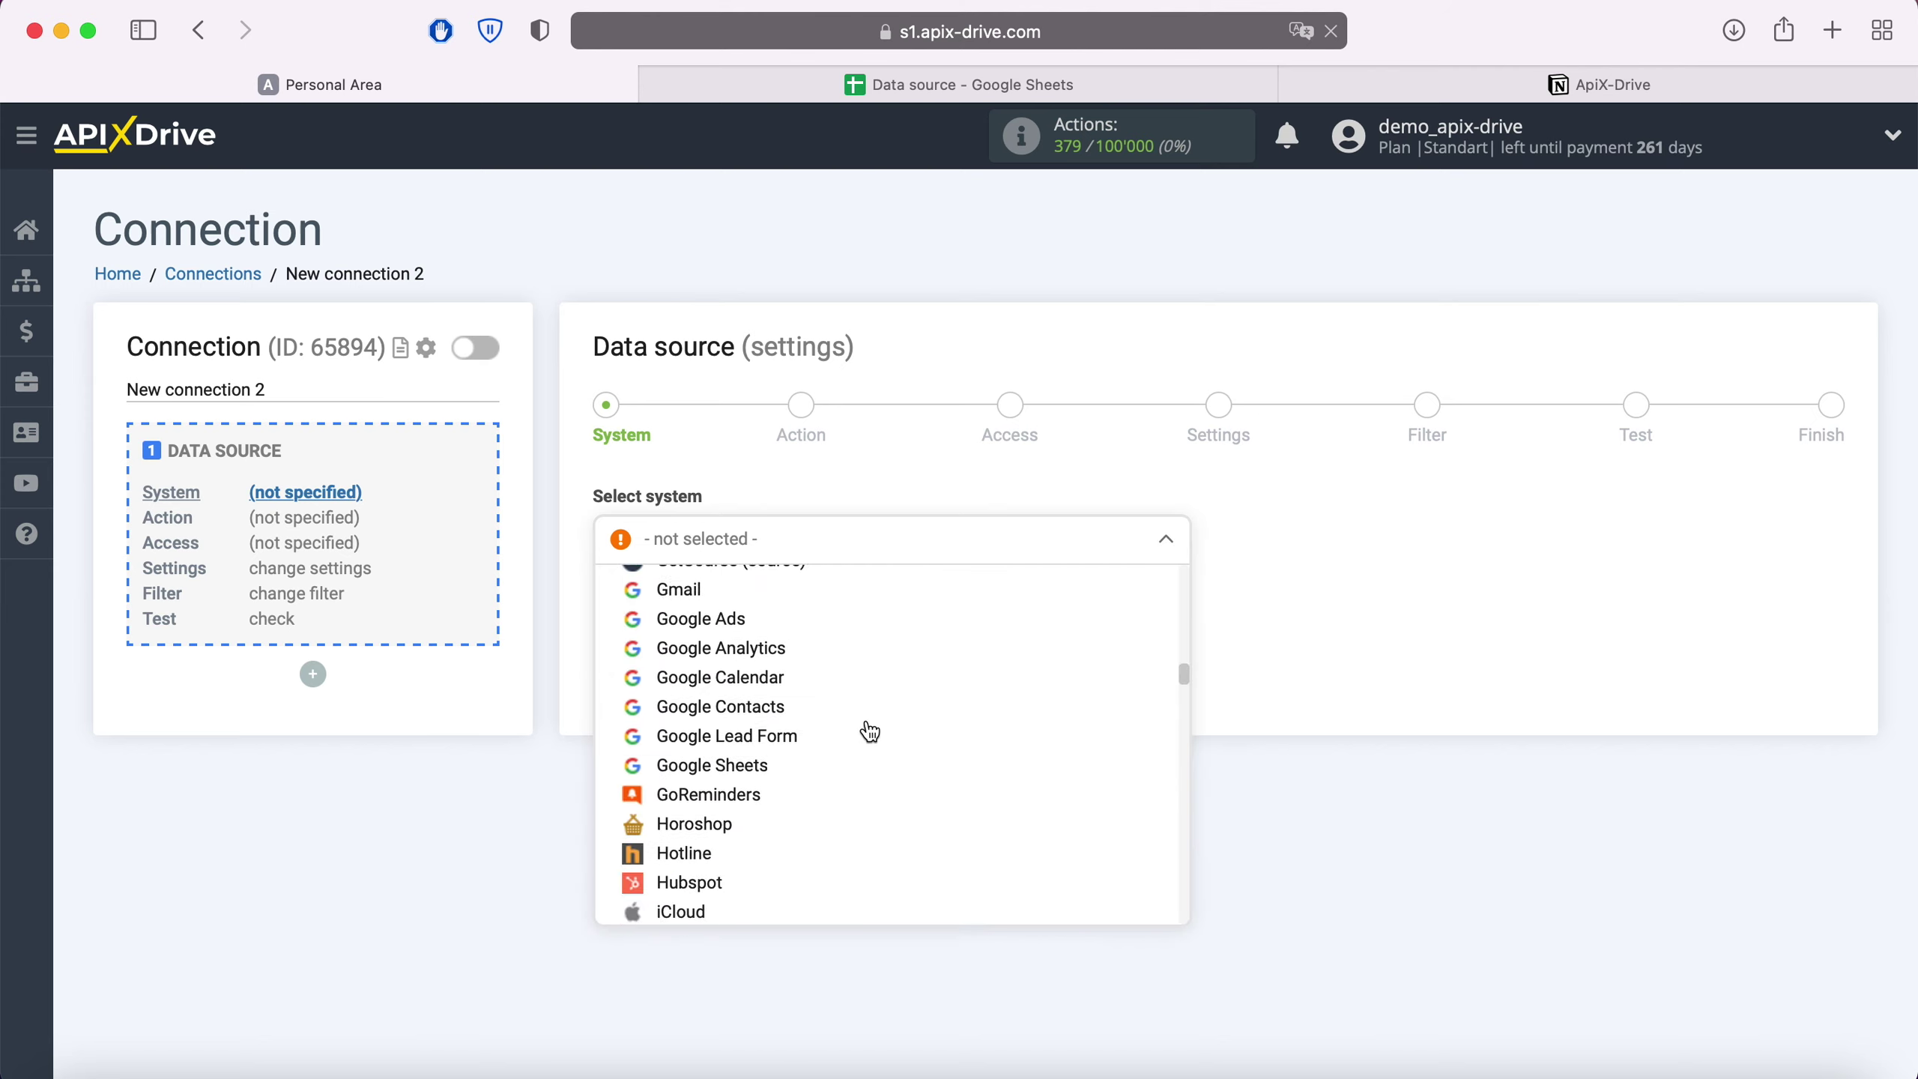
{"action": "left_click", "coordinate": [725, 573]}
{"action": "left_click", "coordinate": [753, 613]}
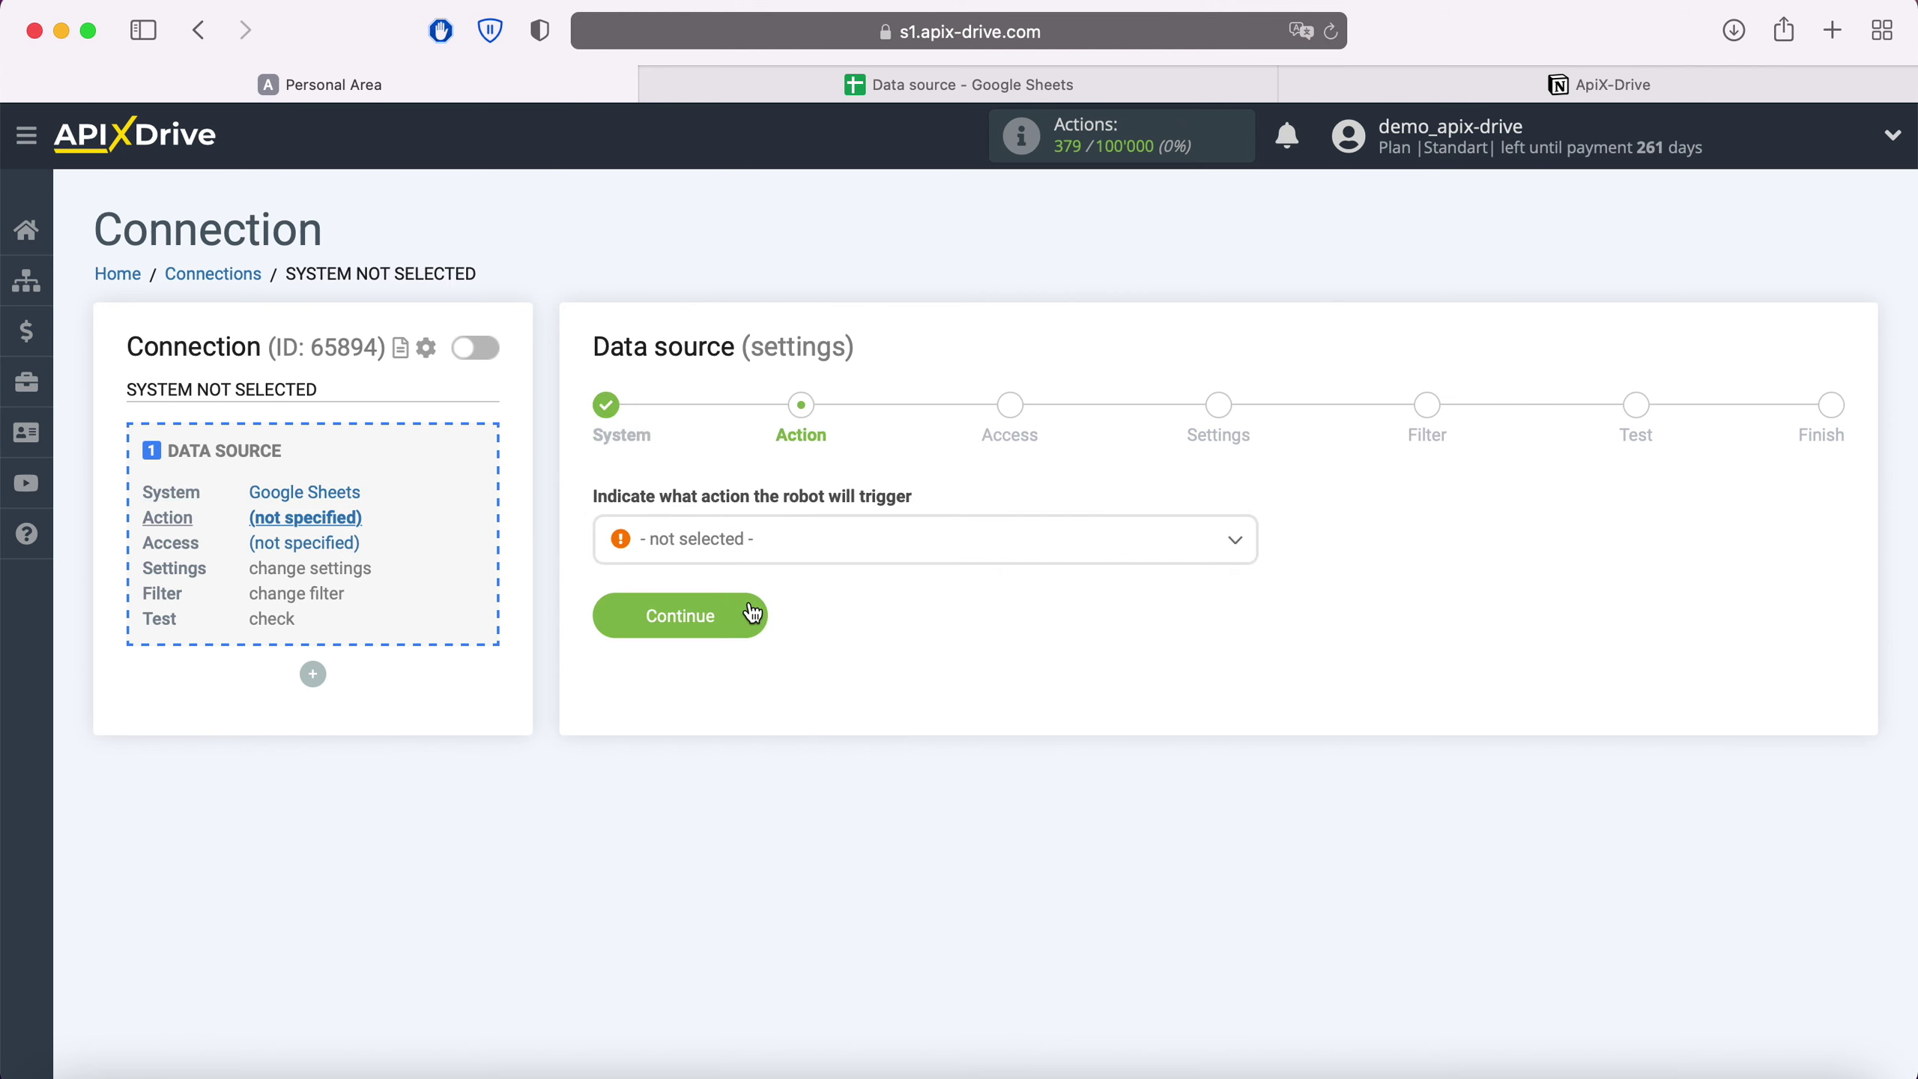
Set the source action to Get Rows (new).
{"action": "left_click", "coordinate": [785, 546]}
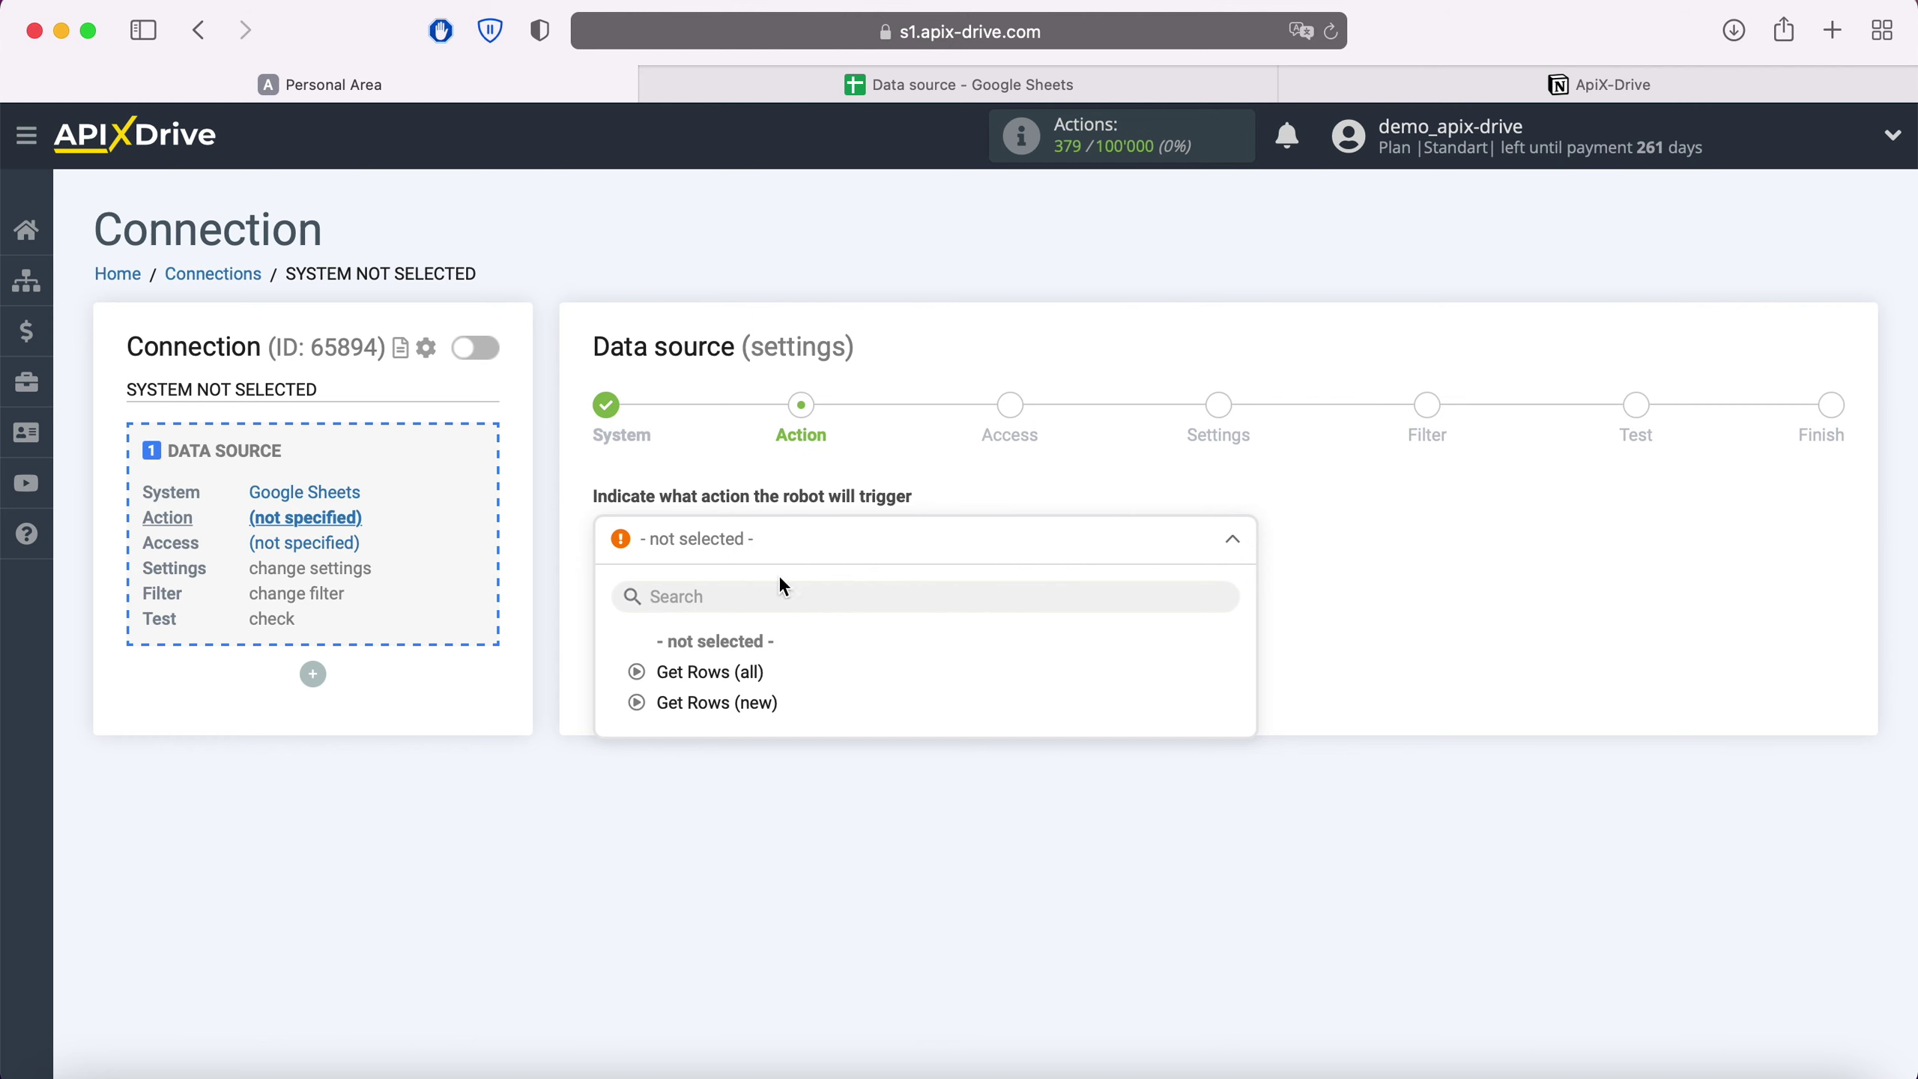
{"action": "left_click", "coordinate": [748, 702]}
{"action": "left_click", "coordinate": [746, 627]}
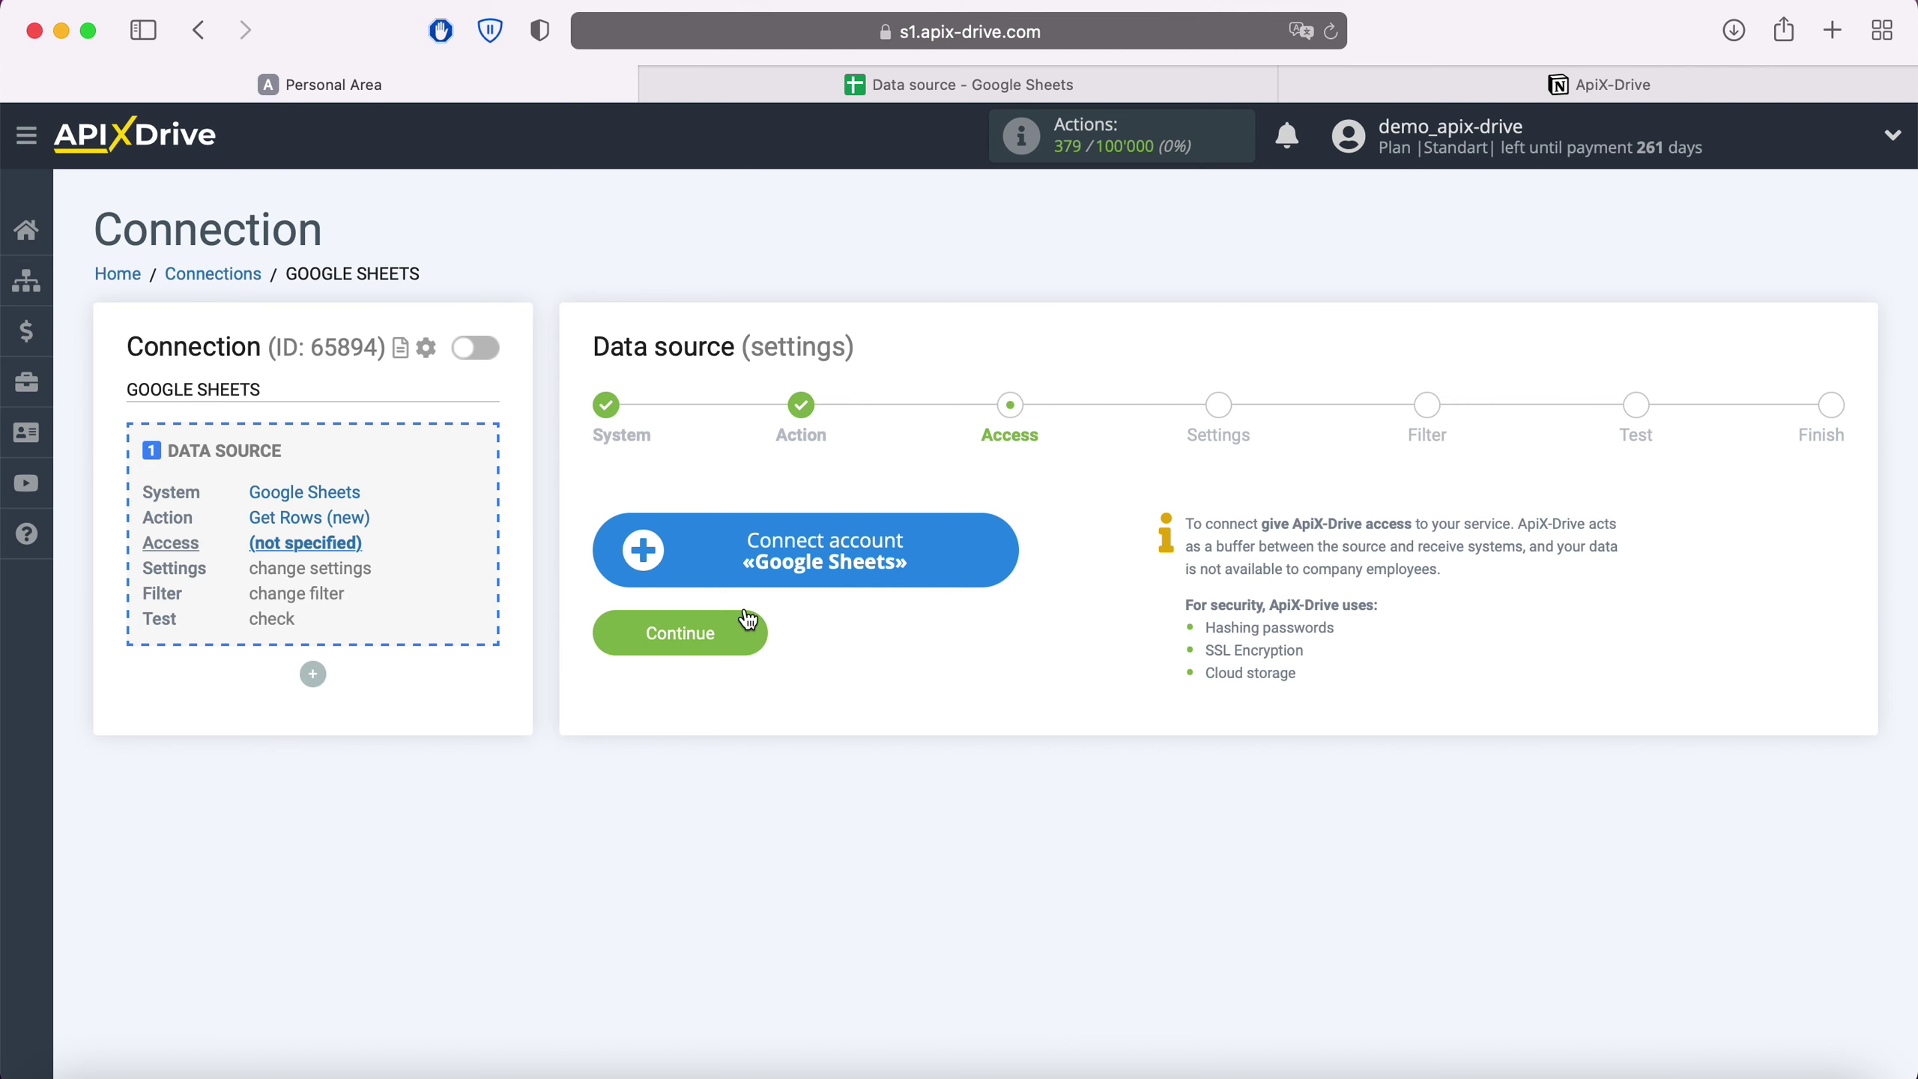
Sign in to Google with the saved account e-mail and password.
{"action": "left_click", "coordinate": [996, 545]}
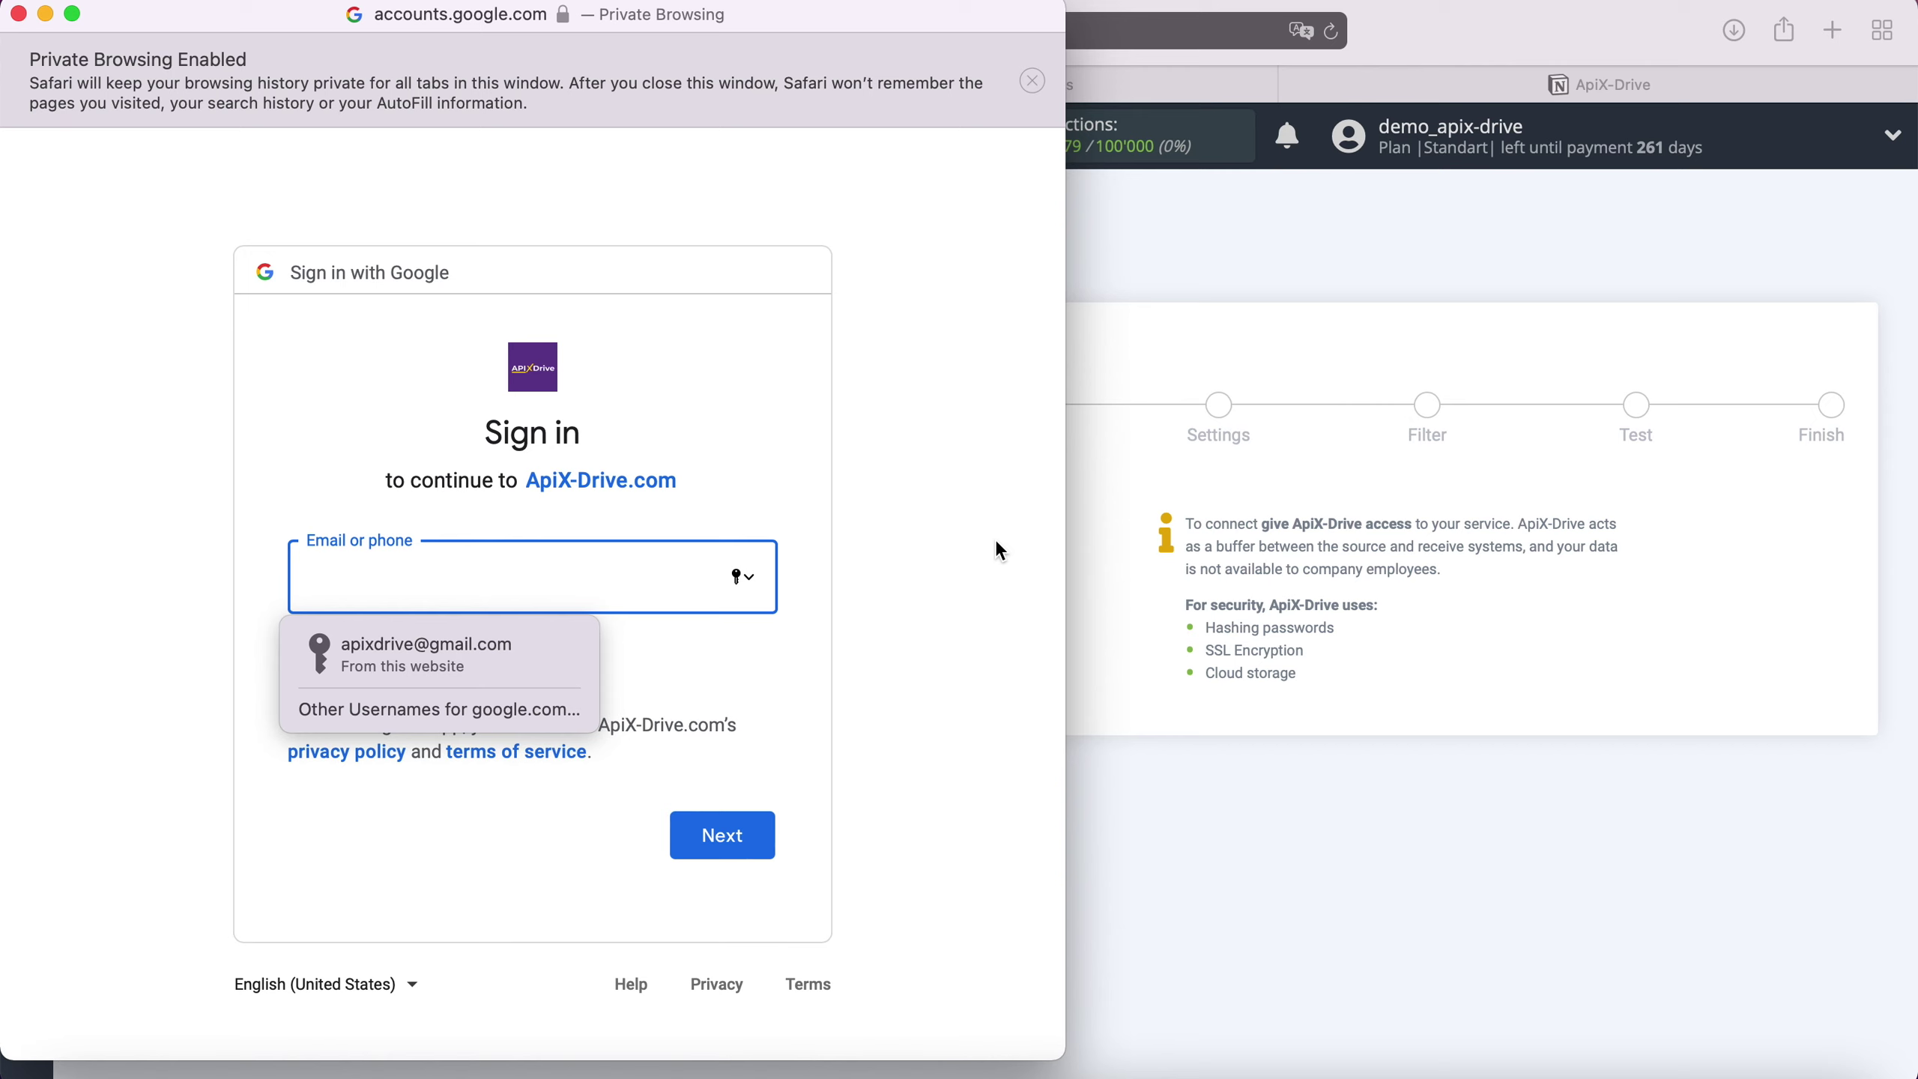
{"action": "left_click", "coordinate": [535, 655]}
{"action": "left_click", "coordinate": [755, 839]}
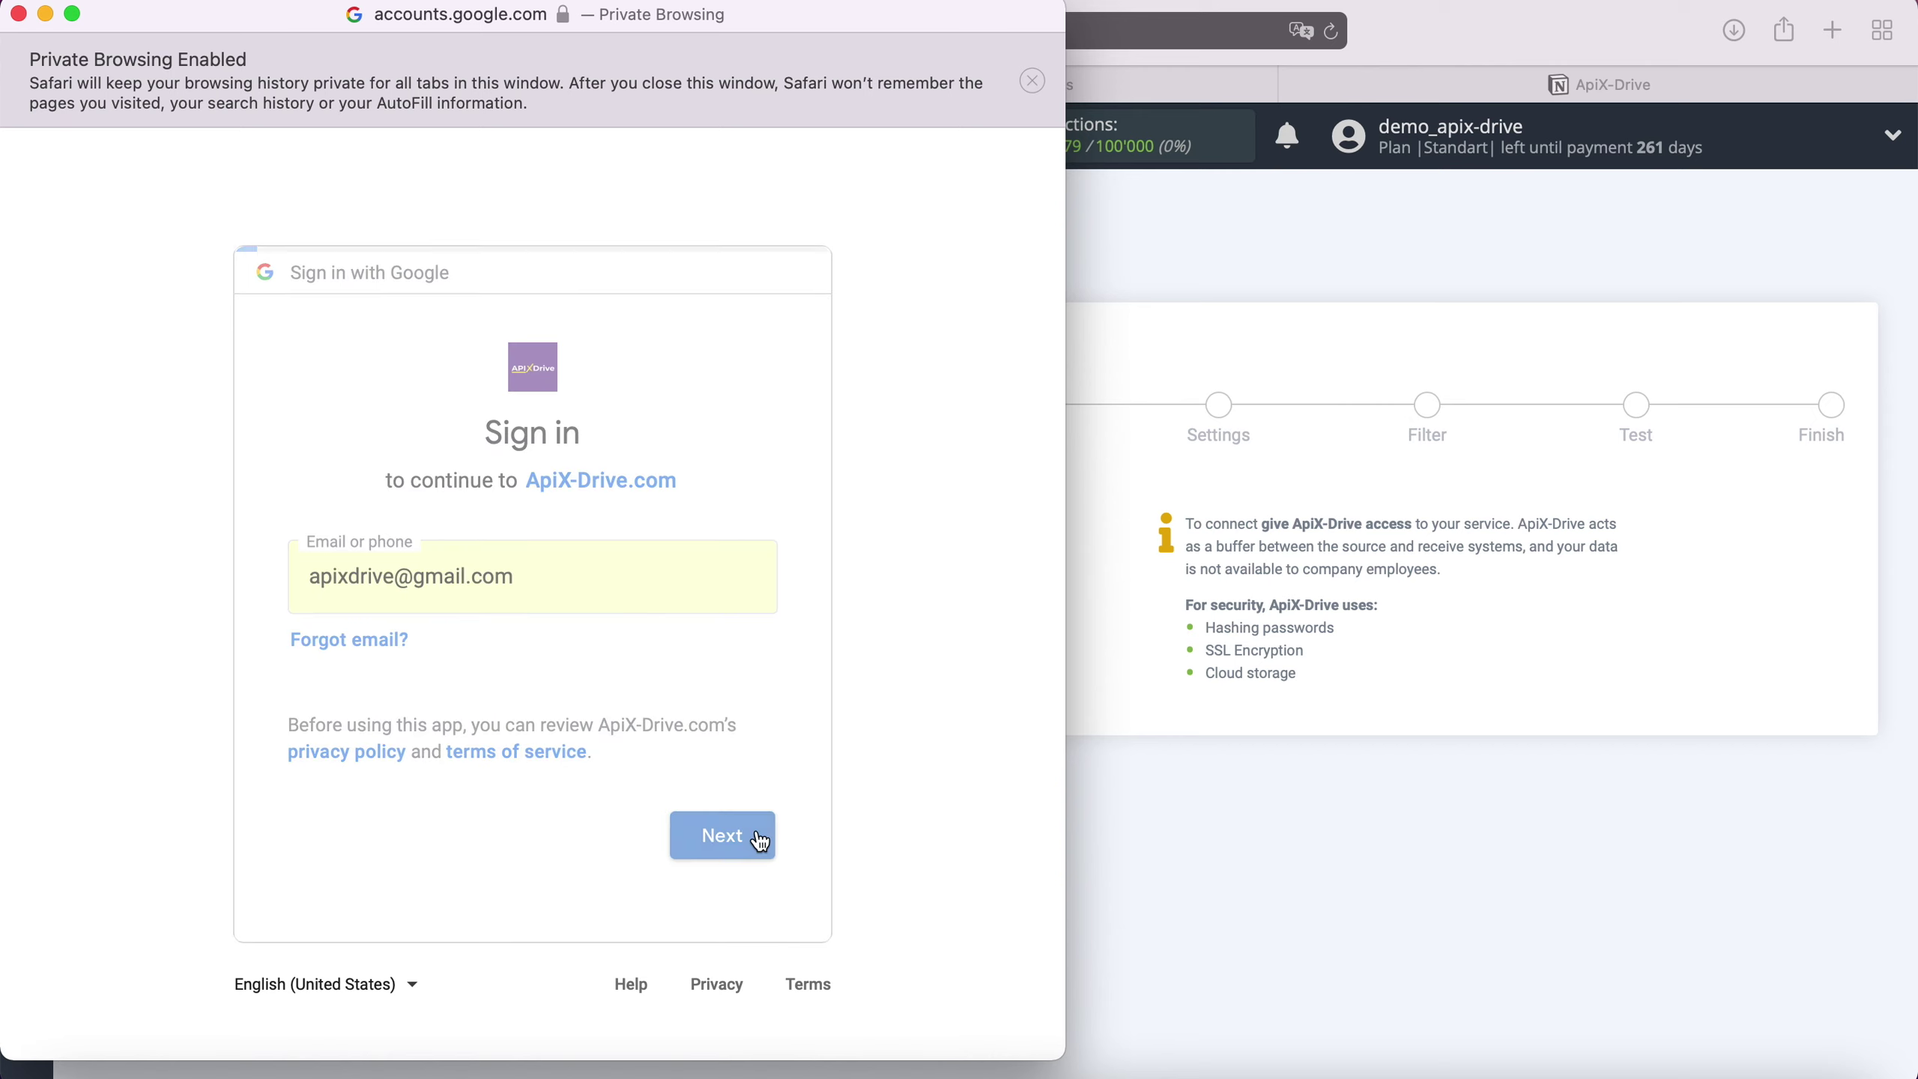
{"action": "left_click", "coordinate": [520, 643]}
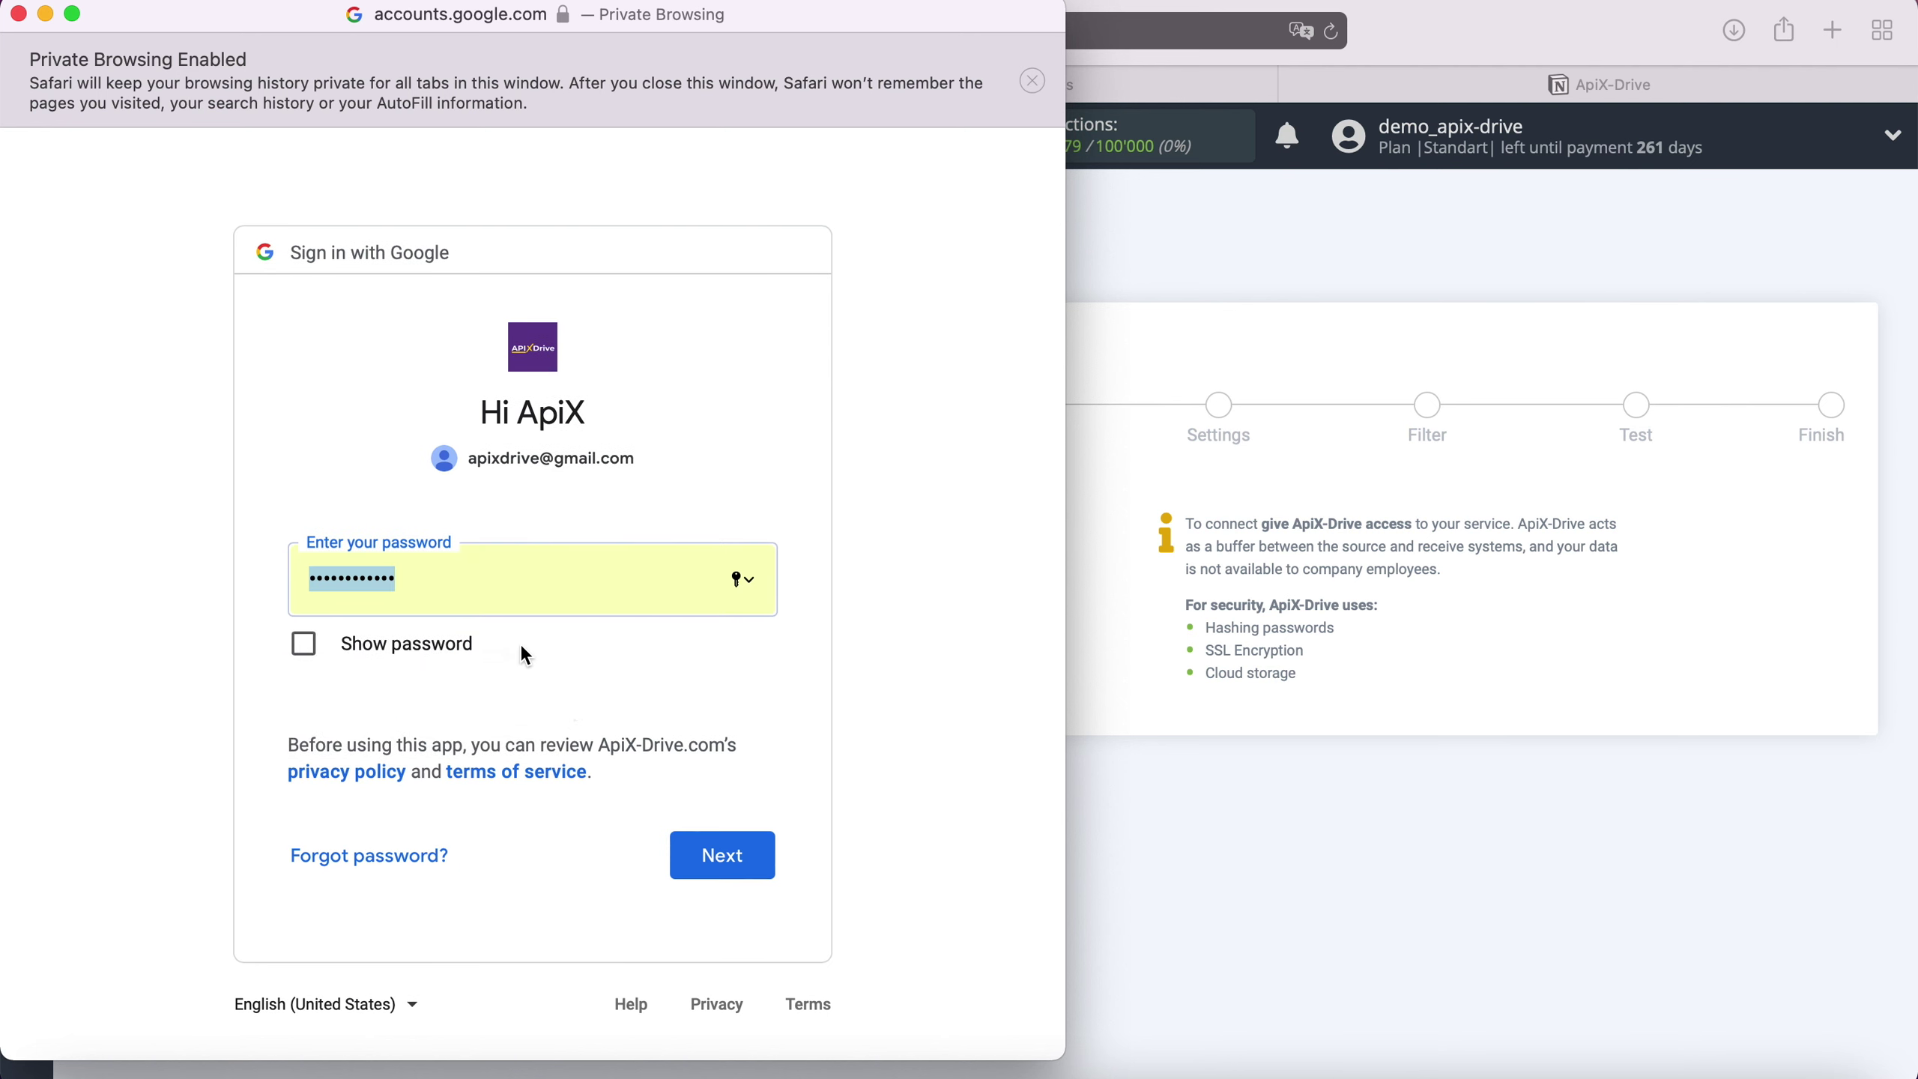
{"action": "left_click", "coordinate": [755, 843]}
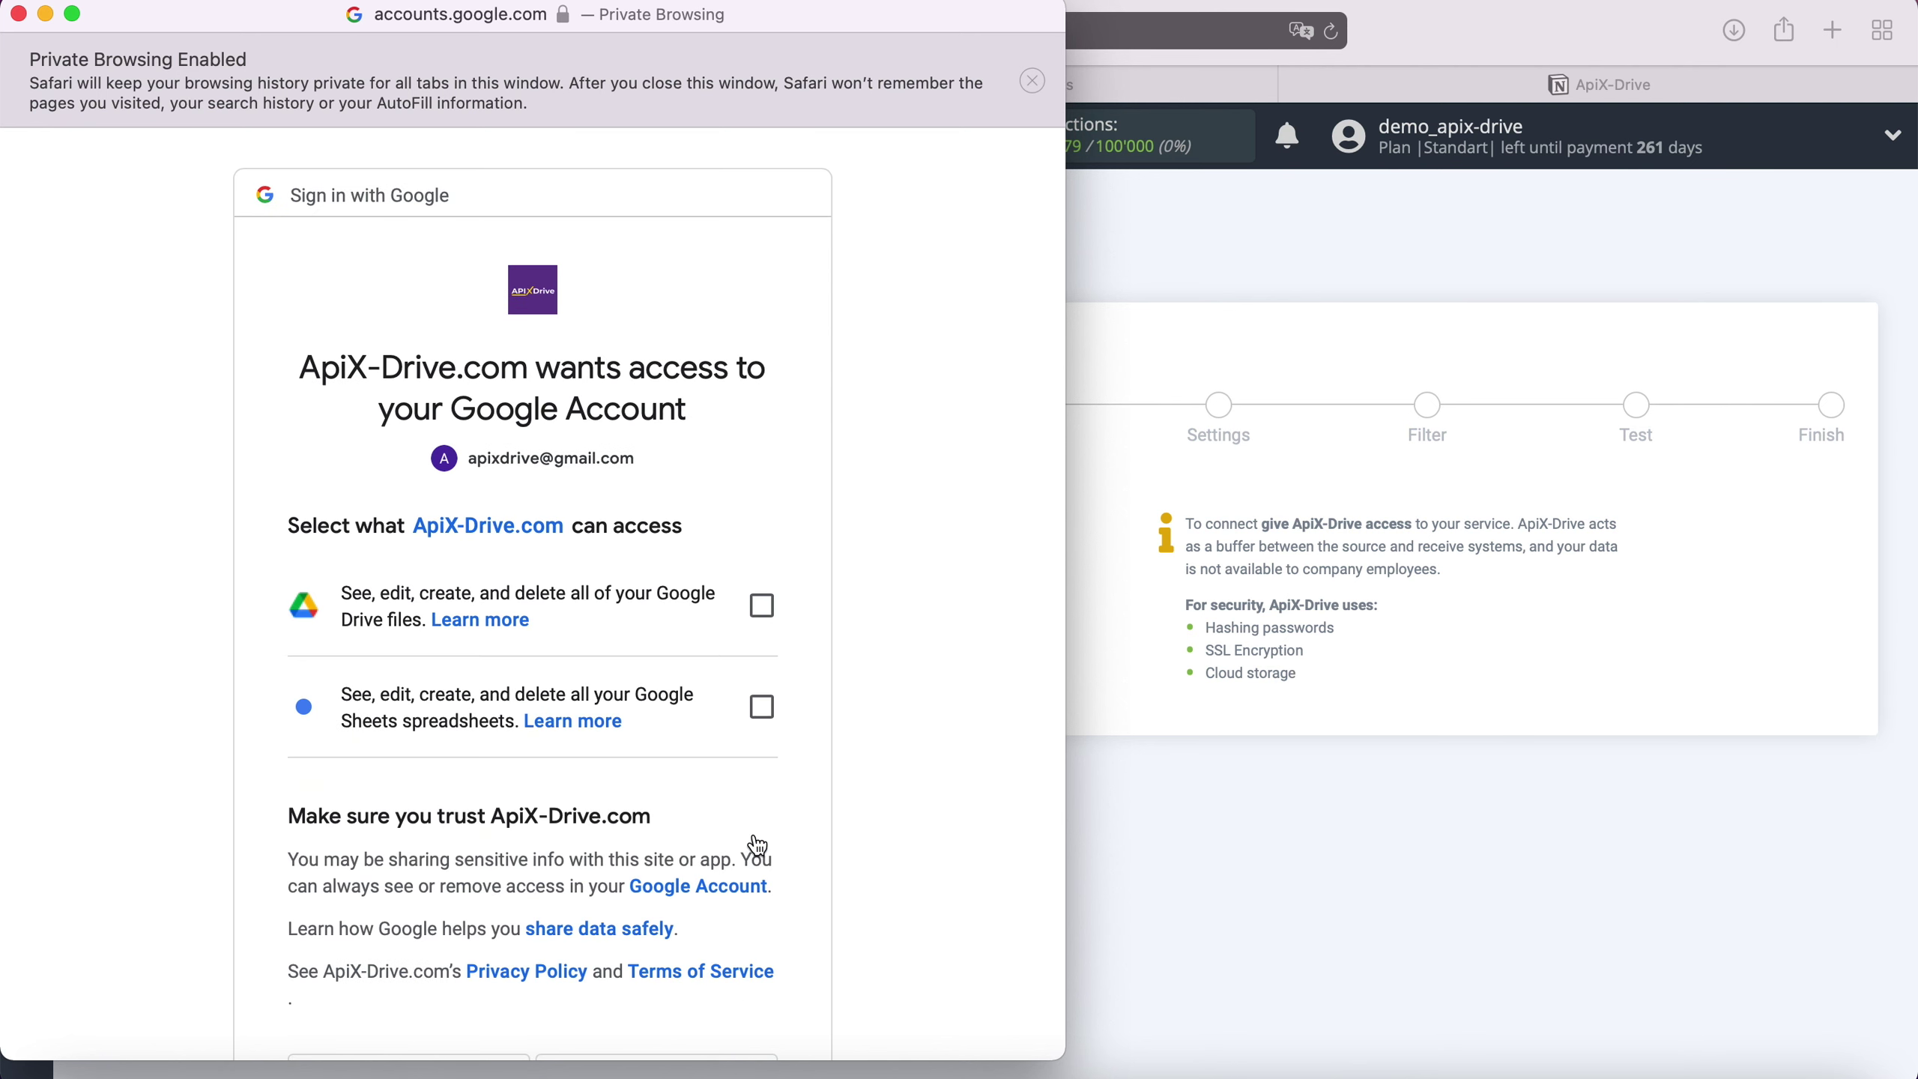
Grant ApiX-Drive access to Google Drive files and Google Sheets spreadsheets.
{"action": "left_click", "coordinate": [761, 606]}
{"action": "left_click", "coordinate": [763, 708]}
{"action": "scroll", "coordinate": [848, 719], "scroll_direction": "down", "scroll_amount": 5}
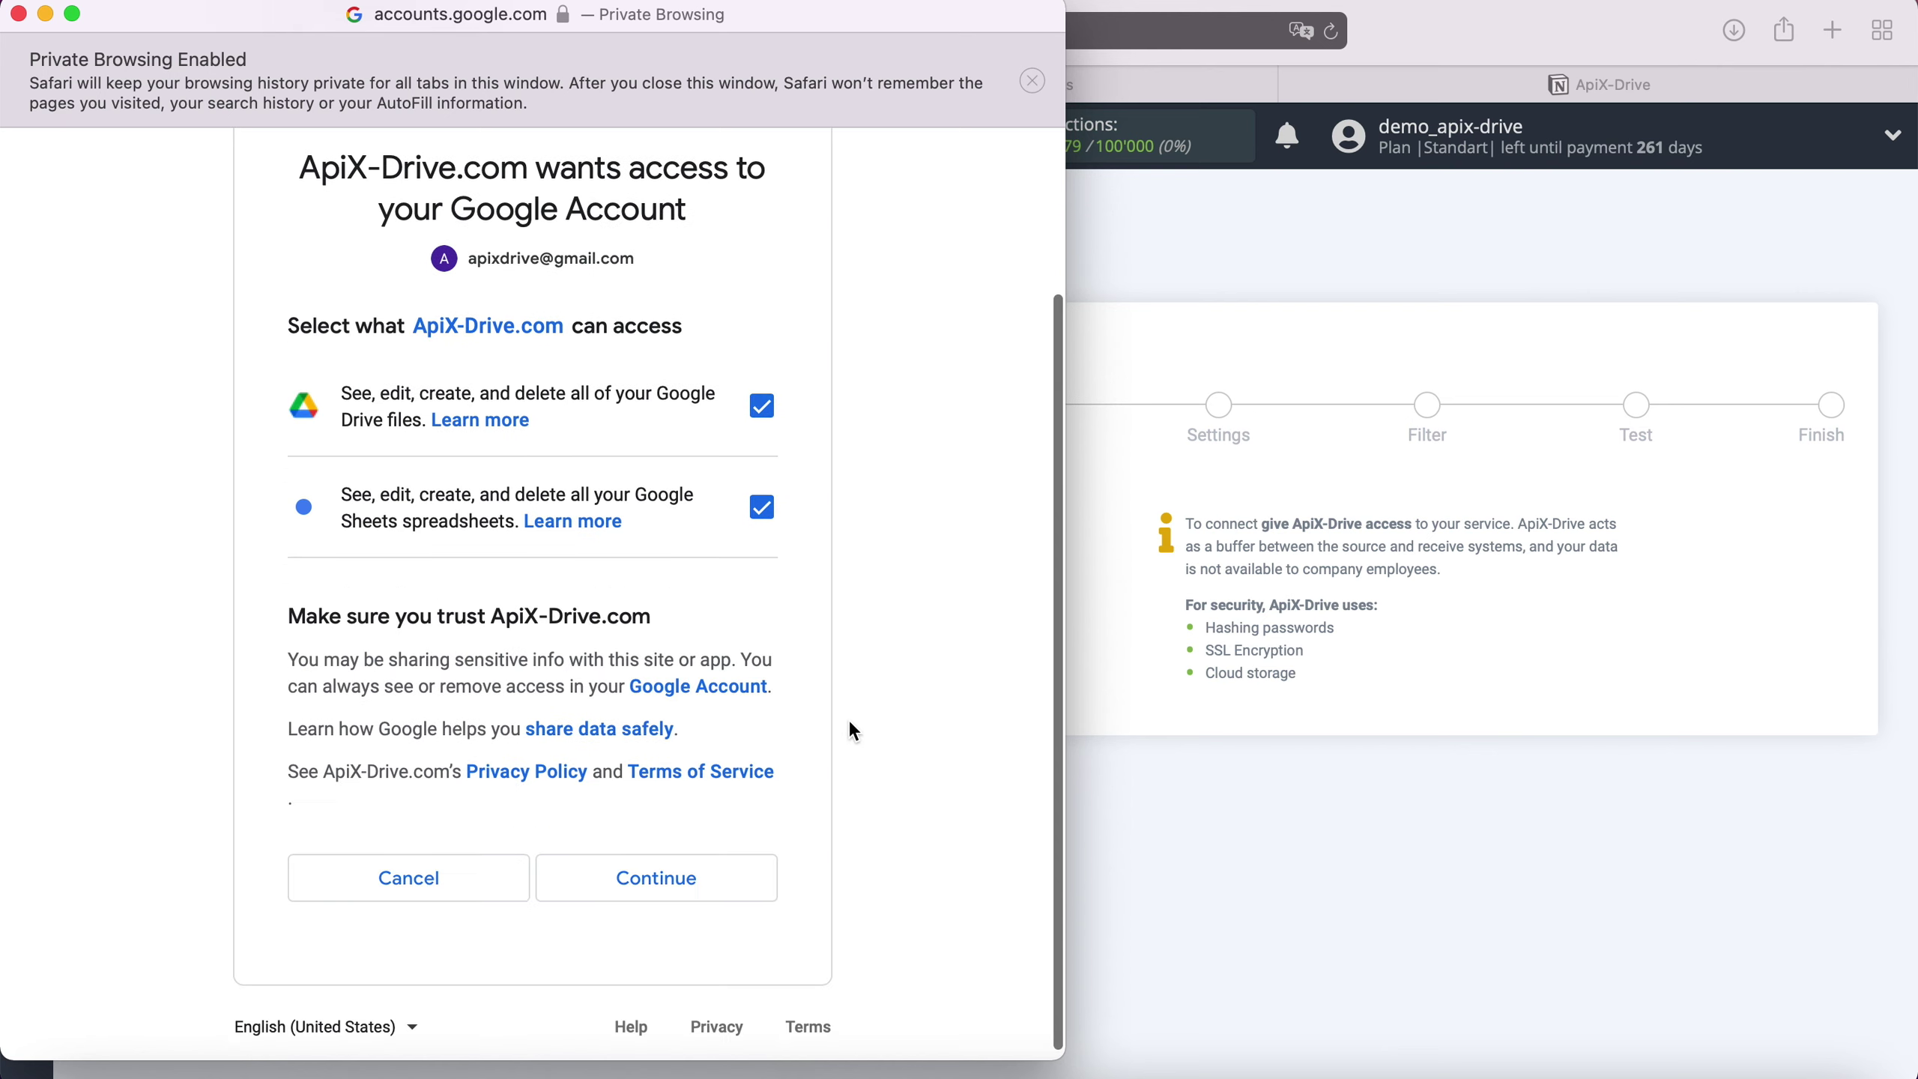
{"action": "left_click", "coordinate": [737, 860]}
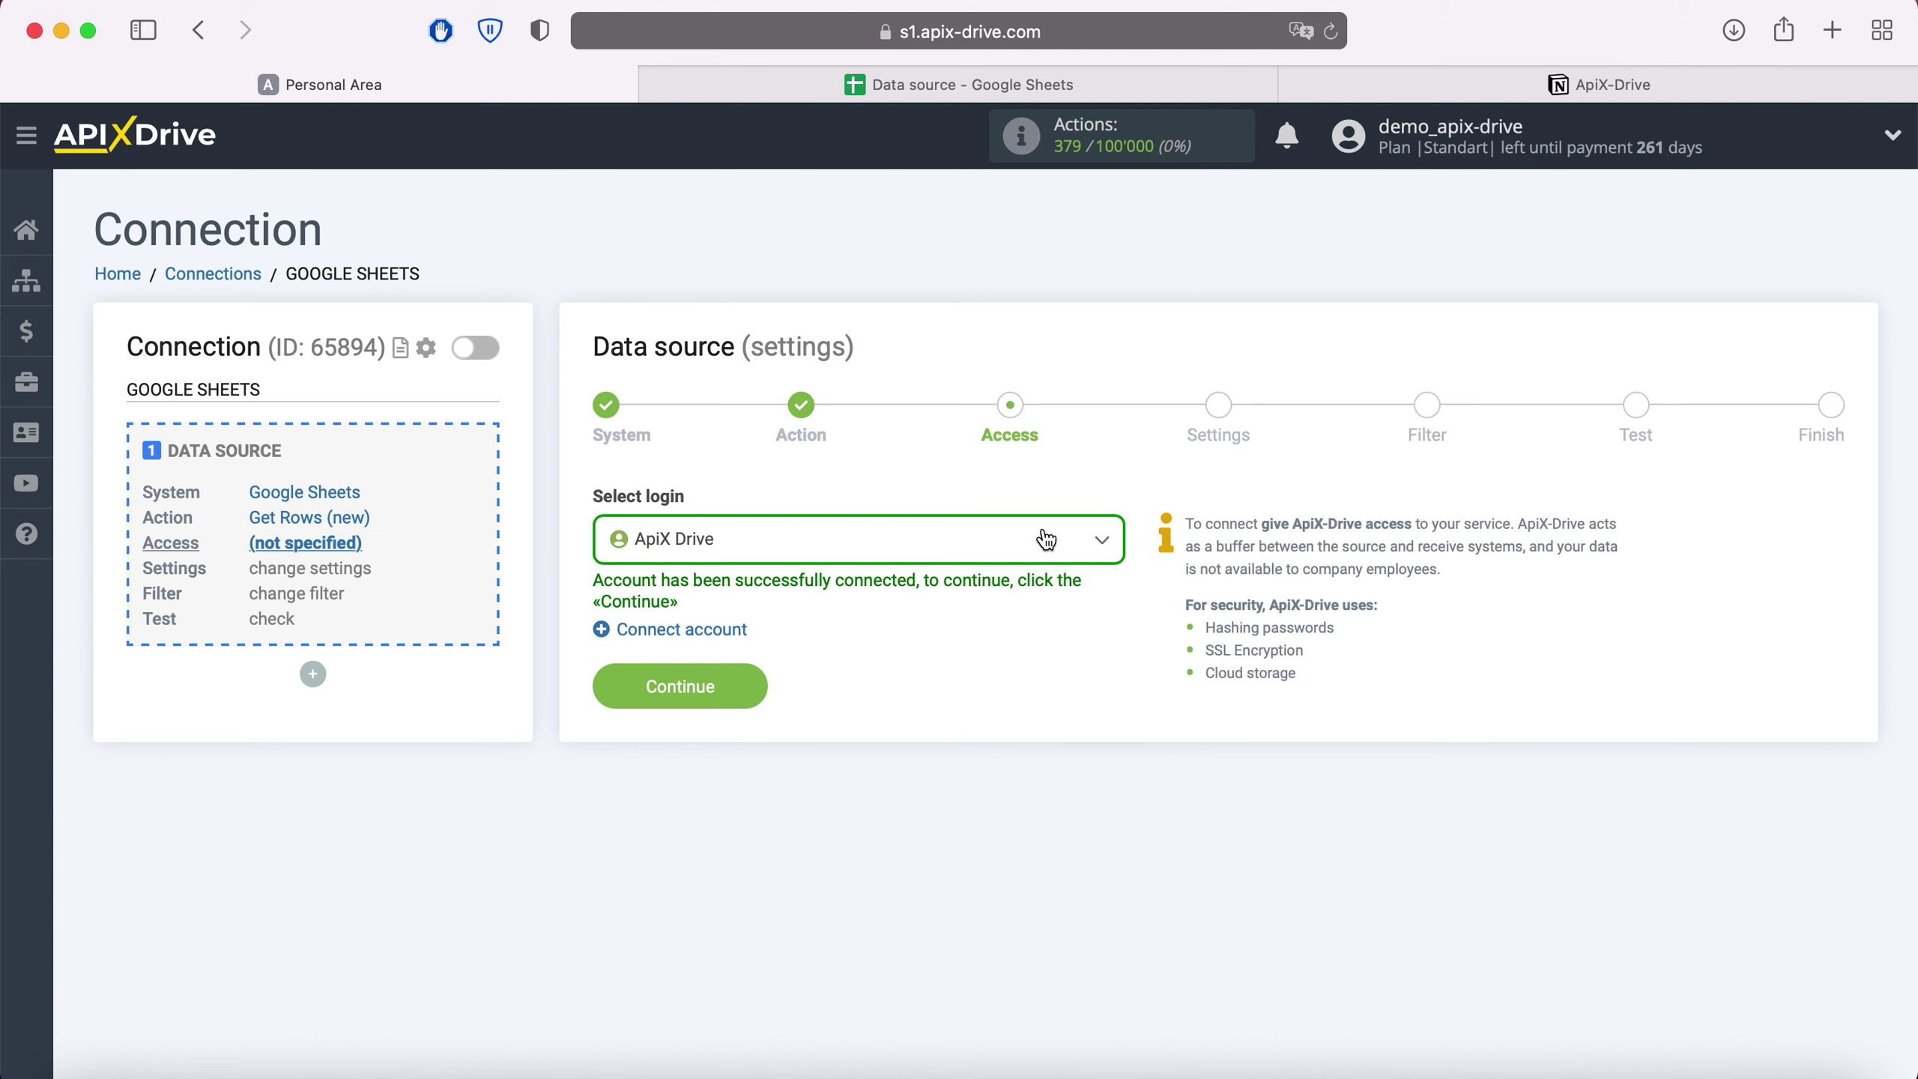
{"action": "left_click", "coordinate": [1030, 543]}
Use the ApiX Drive login and choose the 'Data source' file and sheet.
{"action": "left_click", "coordinate": [721, 705]}
{"action": "left_click", "coordinate": [752, 683]}
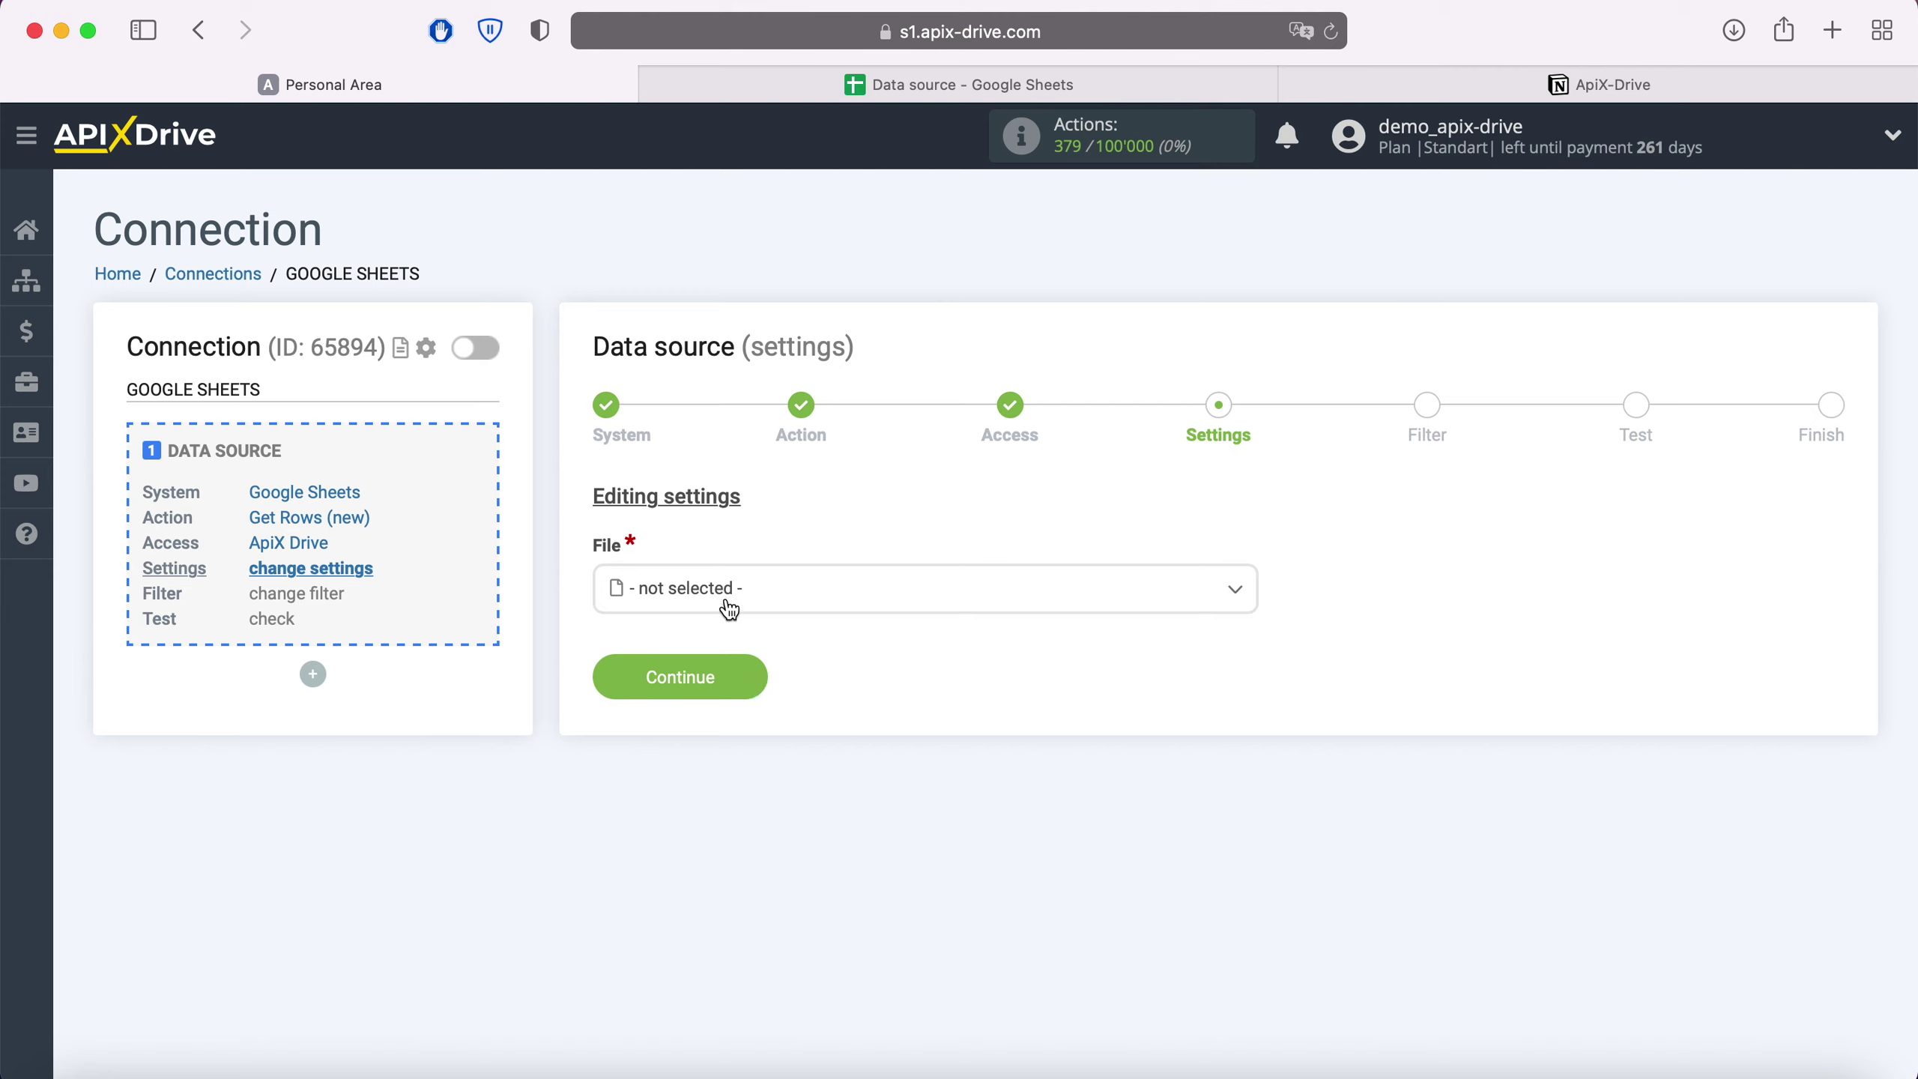
{"action": "left_click", "coordinate": [729, 604]}
{"action": "left_click", "coordinate": [721, 755]}
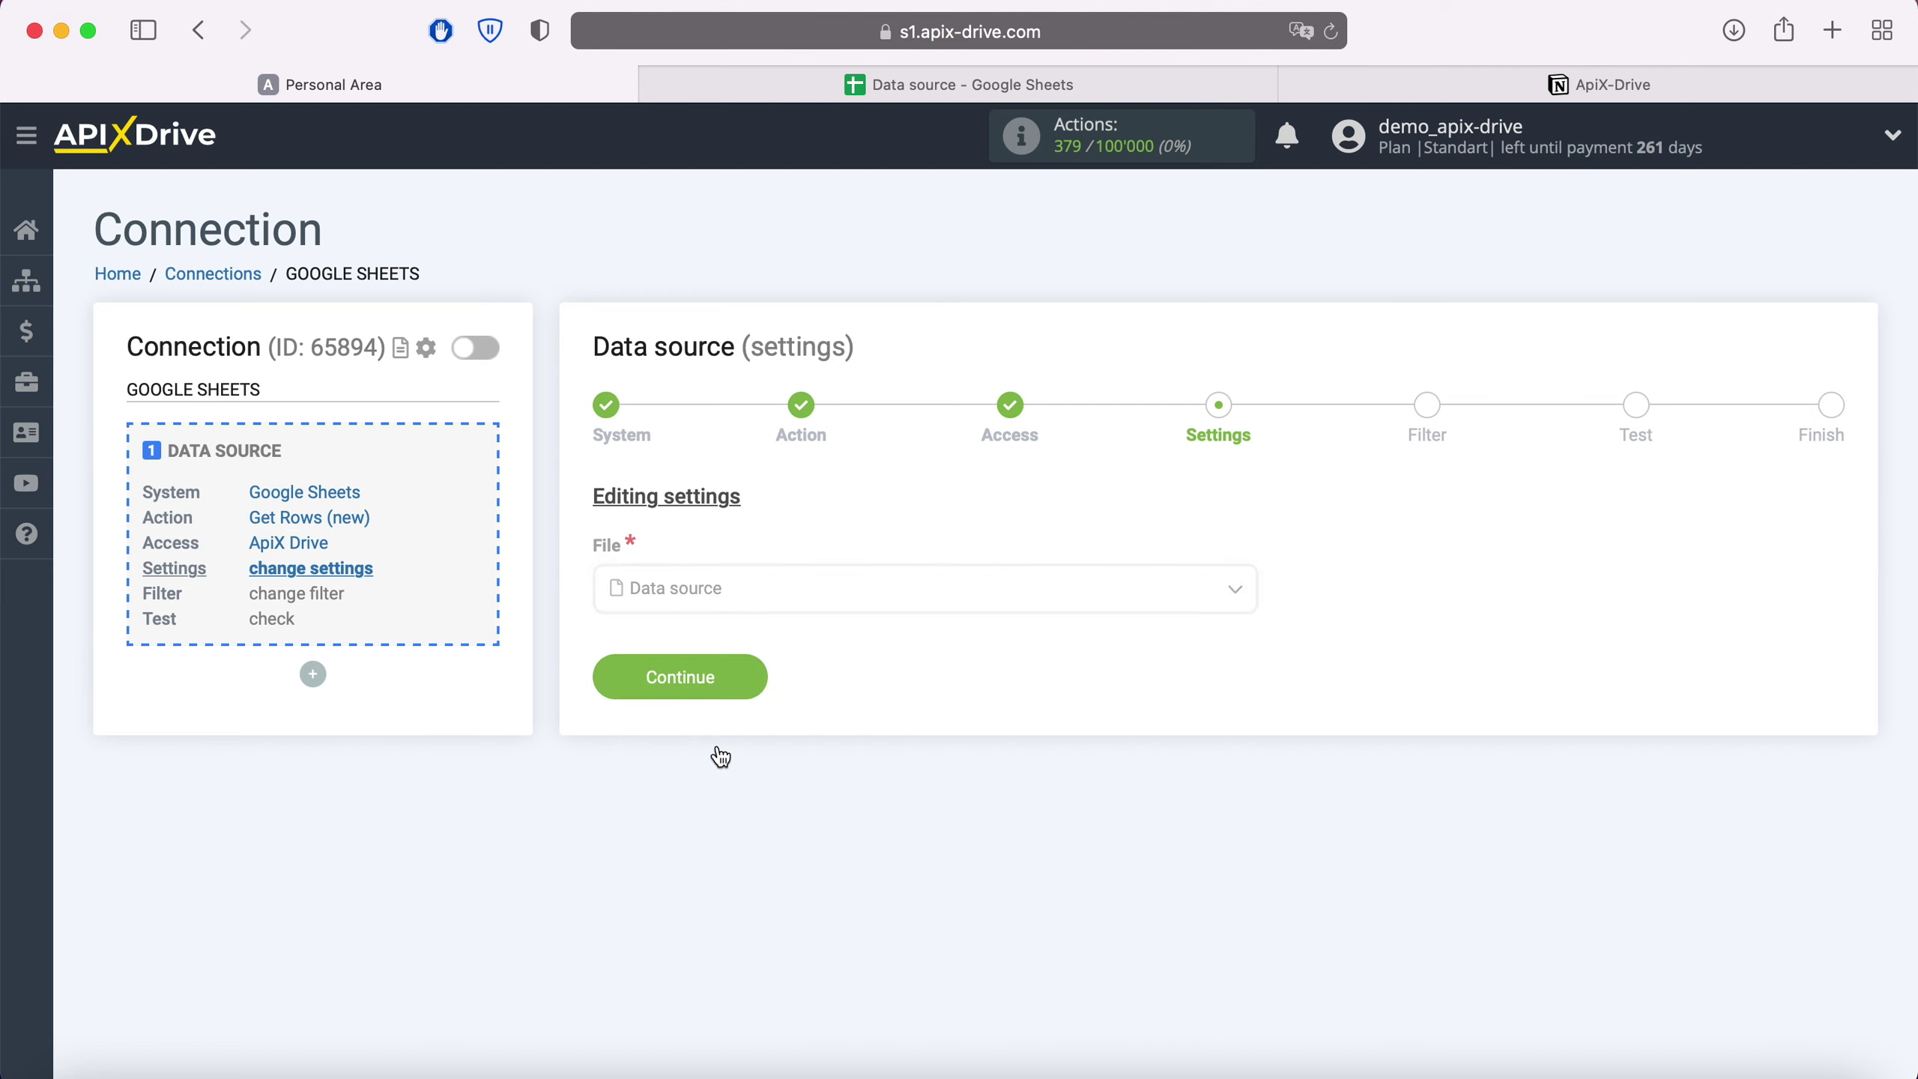
{"action": "left_click", "coordinate": [702, 718]}
{"action": "left_click", "coordinate": [710, 838]}
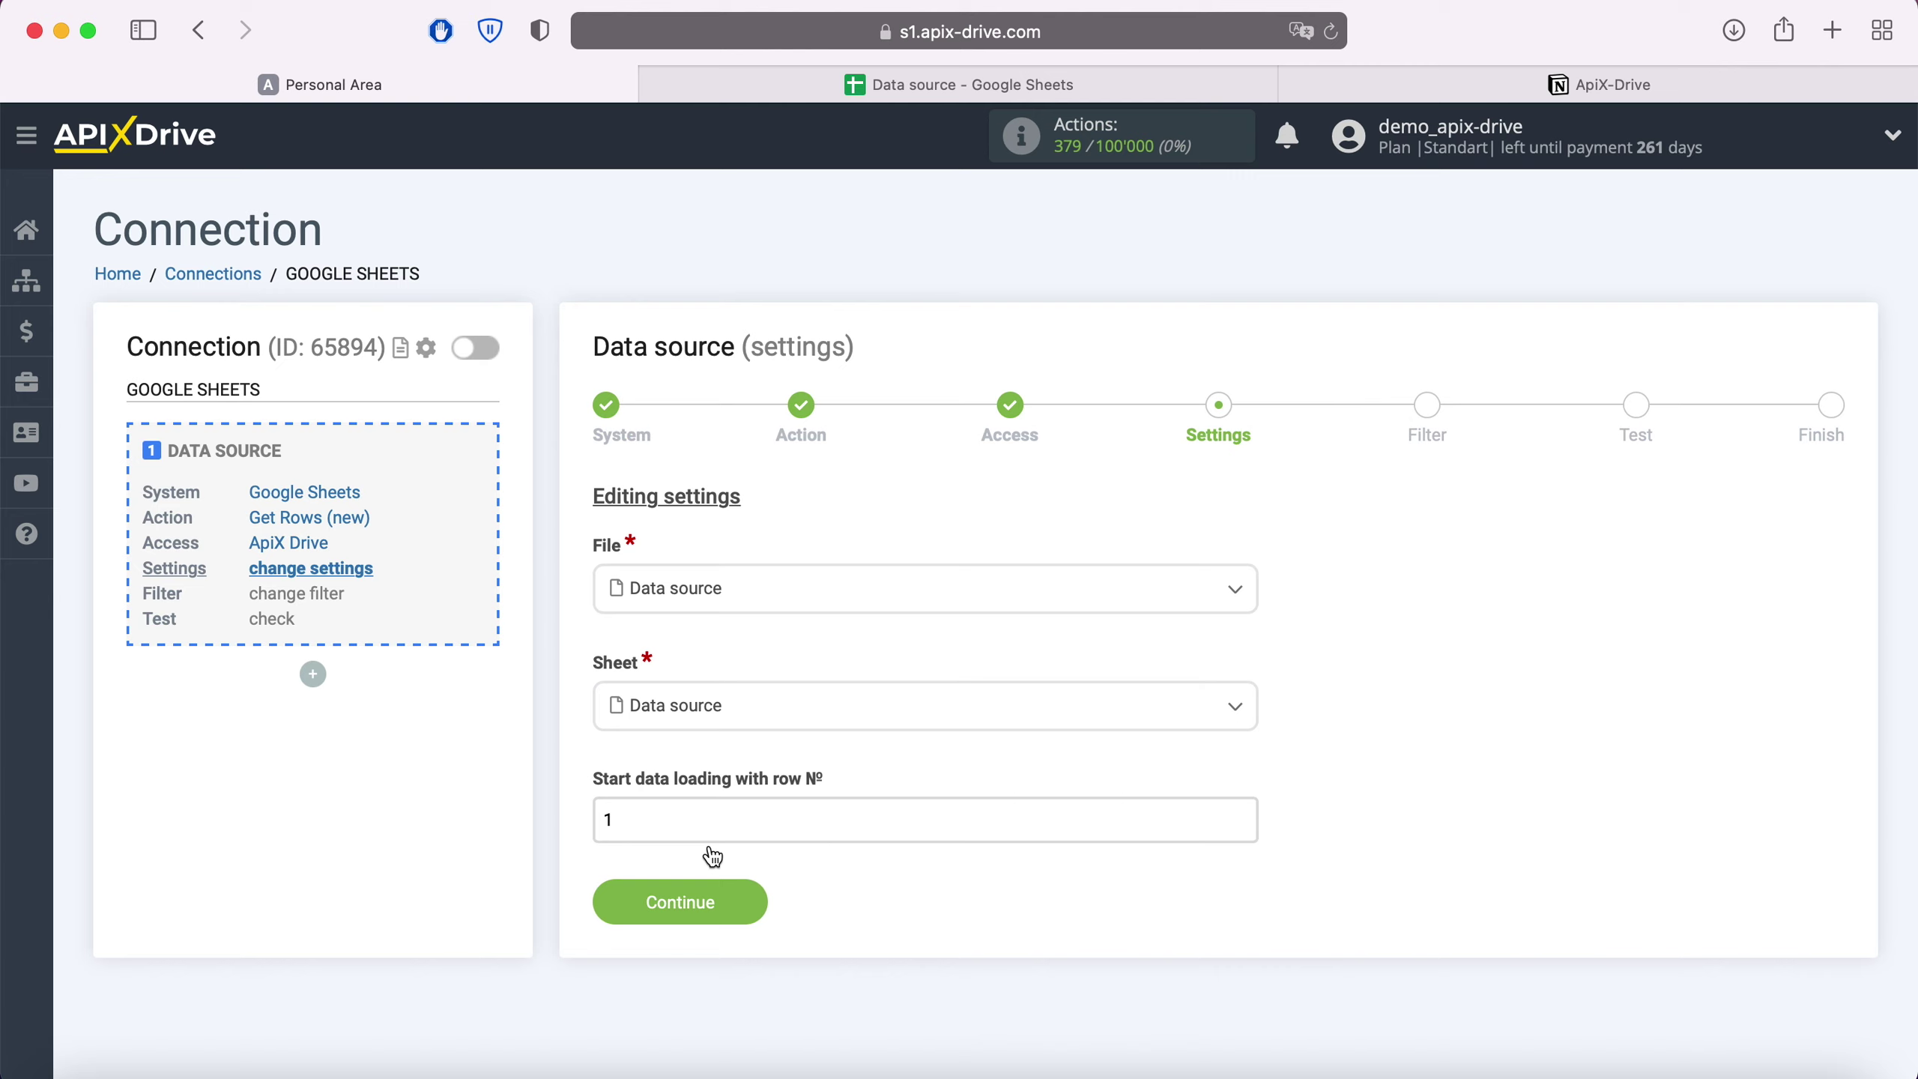
Set the start row to 2 after checking the spreadsheet, and save the settings.
{"action": "left_click", "coordinate": [875, 84]}
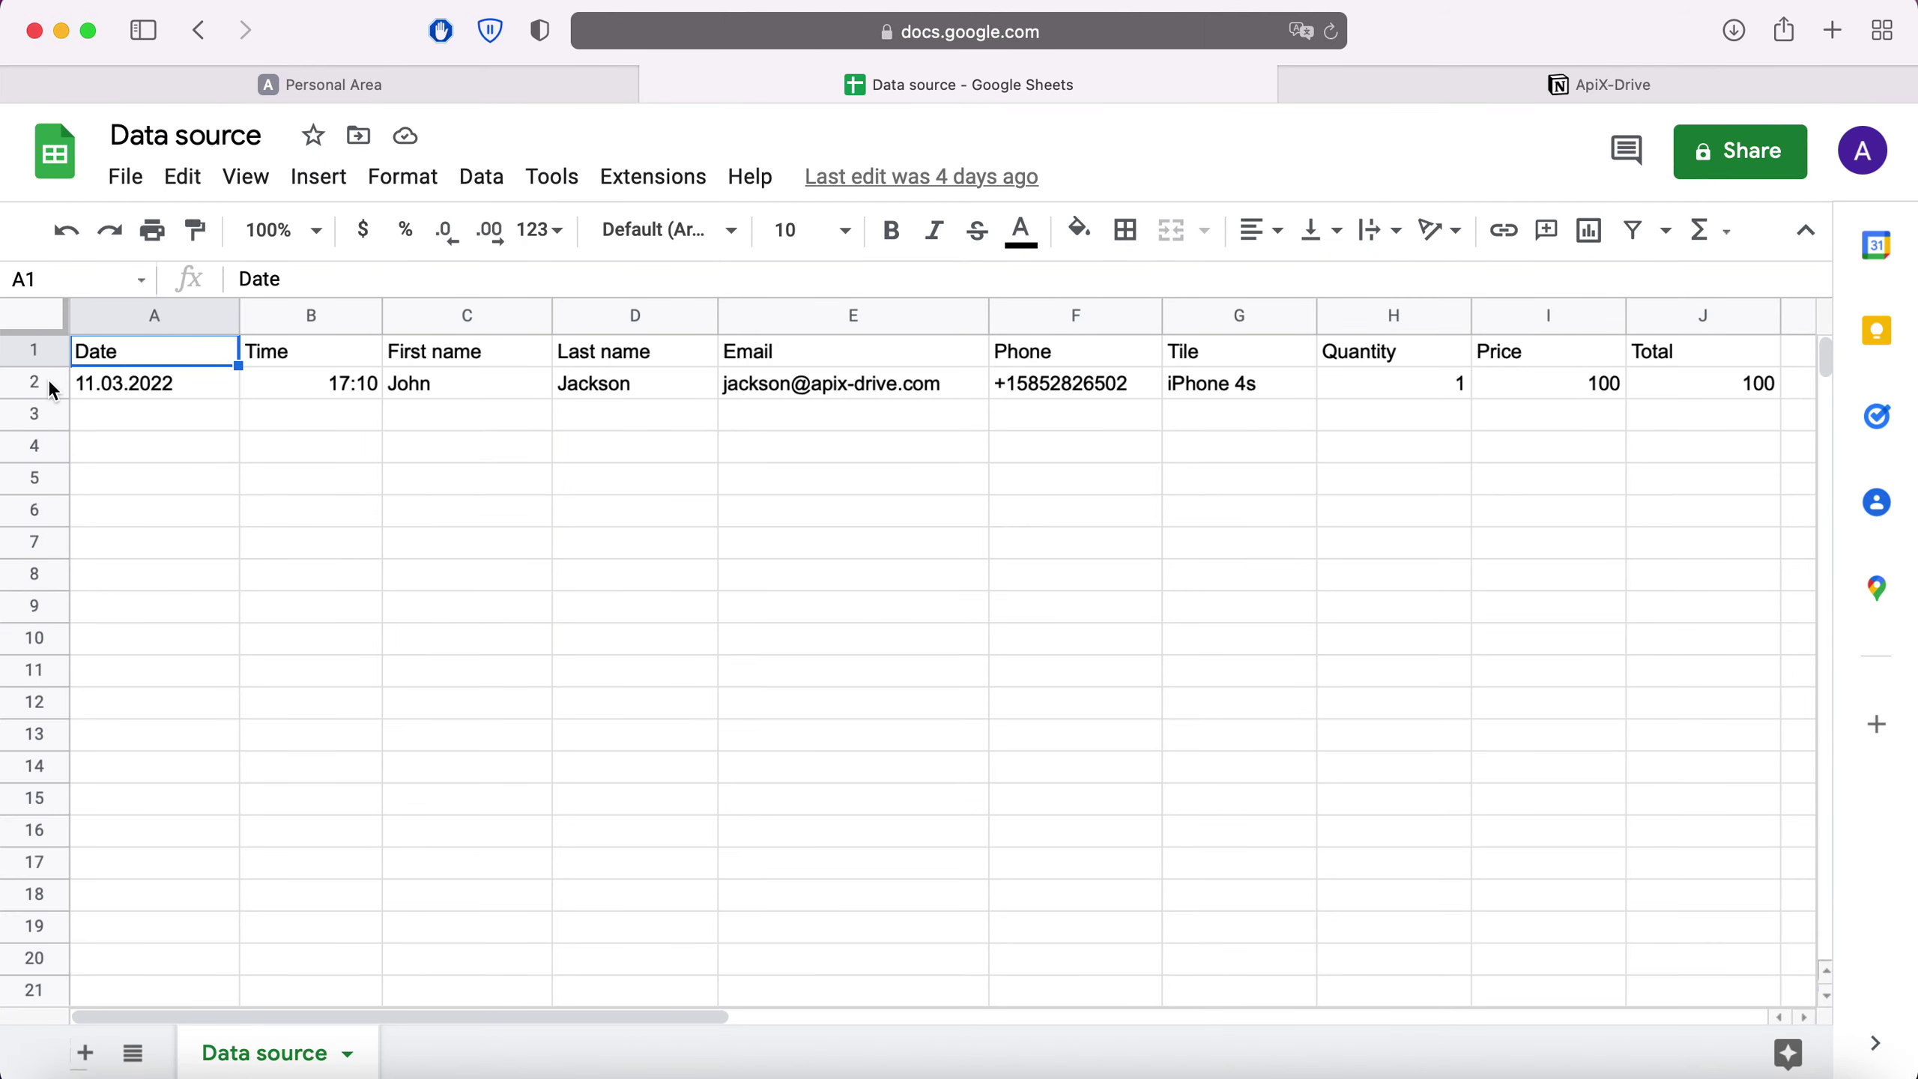
{"action": "left_click", "coordinate": [374, 87]}
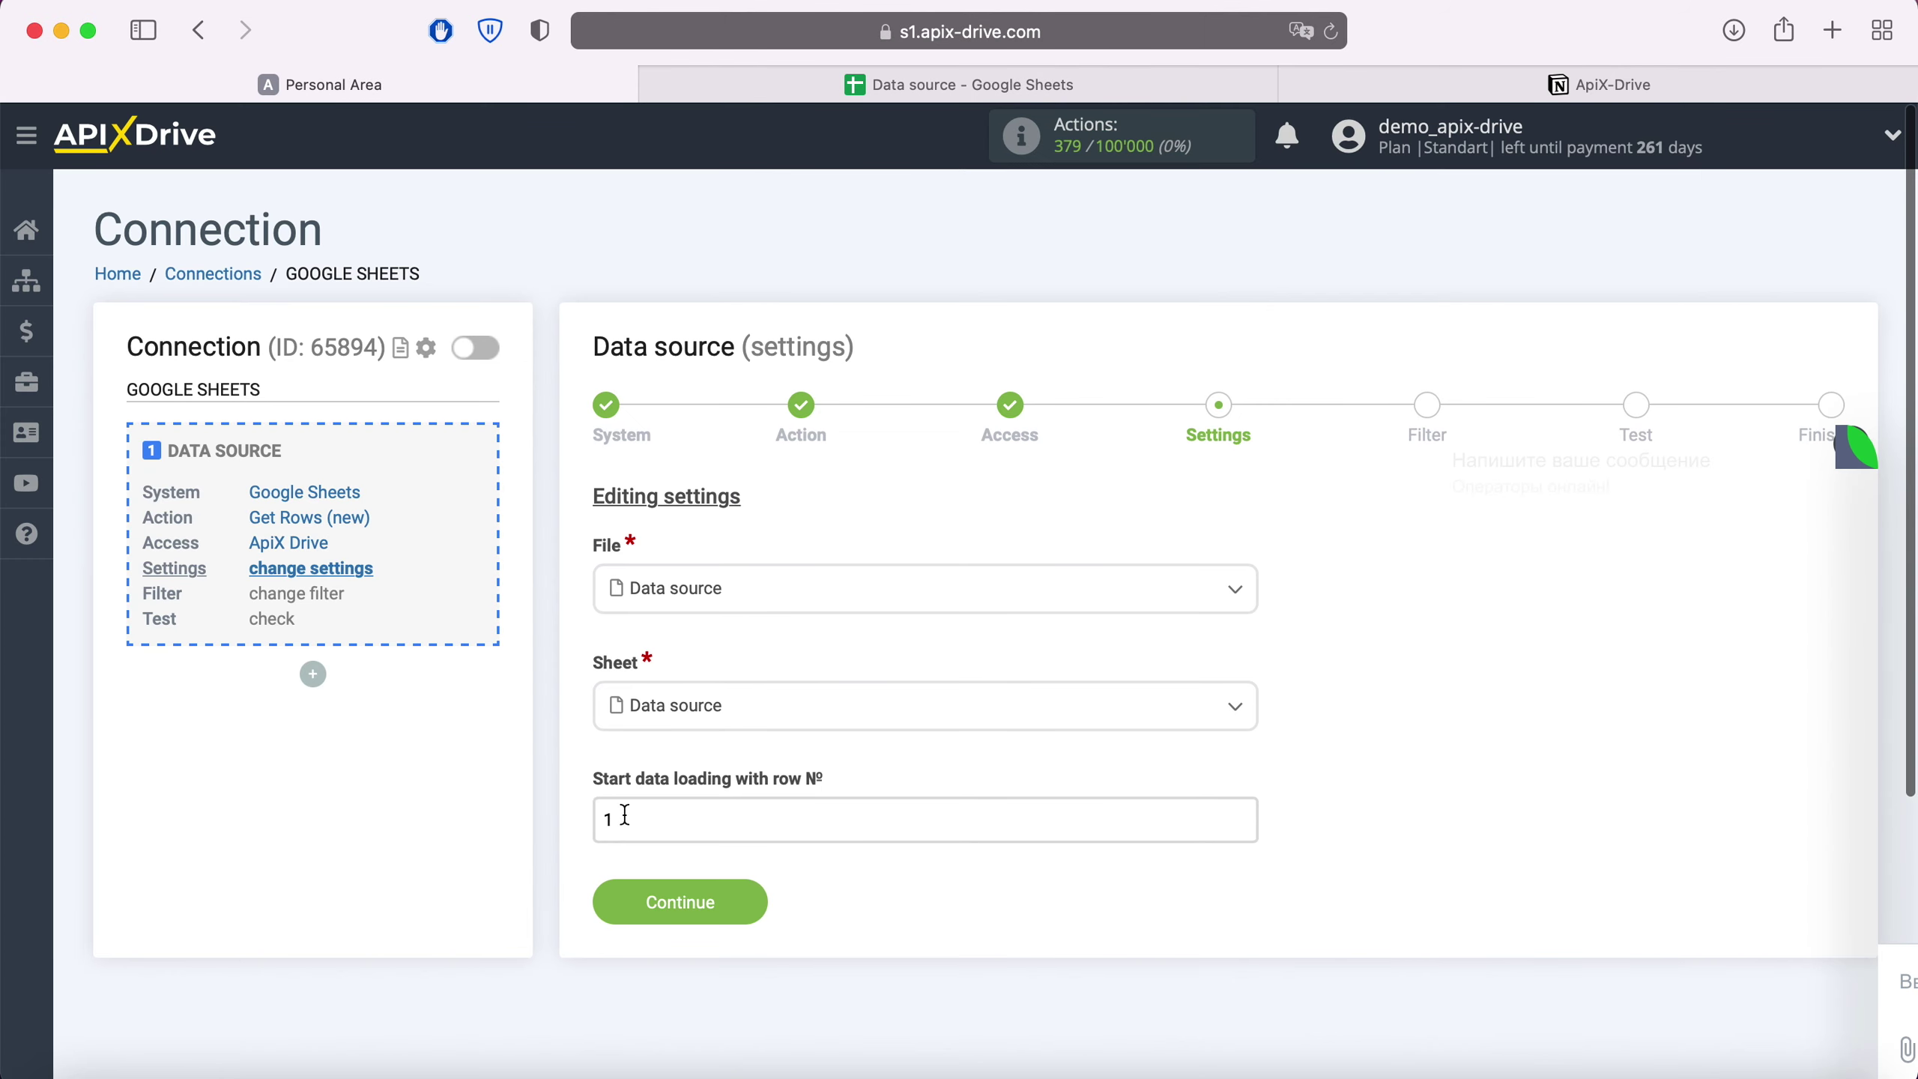
{"action": "double_click", "coordinate": [626, 814]}
{"action": "type", "text": "2"}
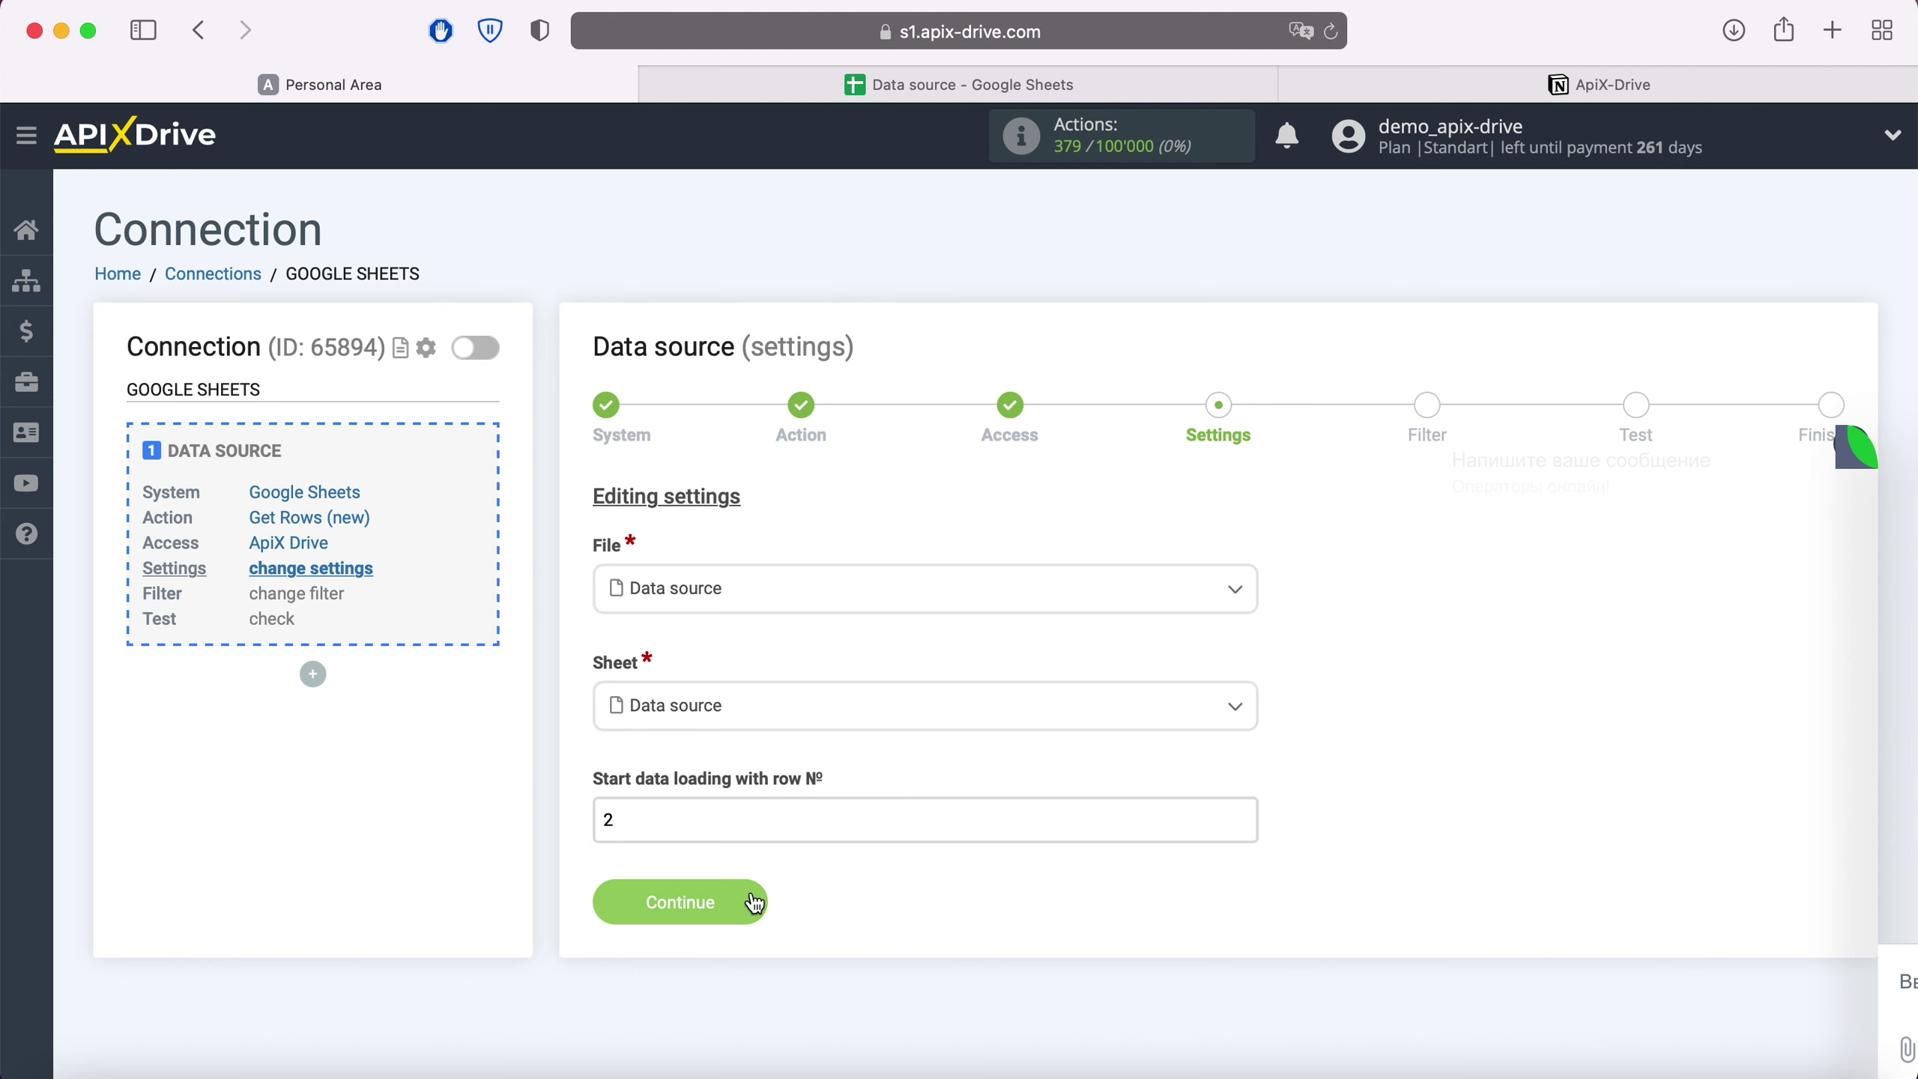
{"action": "left_click", "coordinate": [753, 903]}
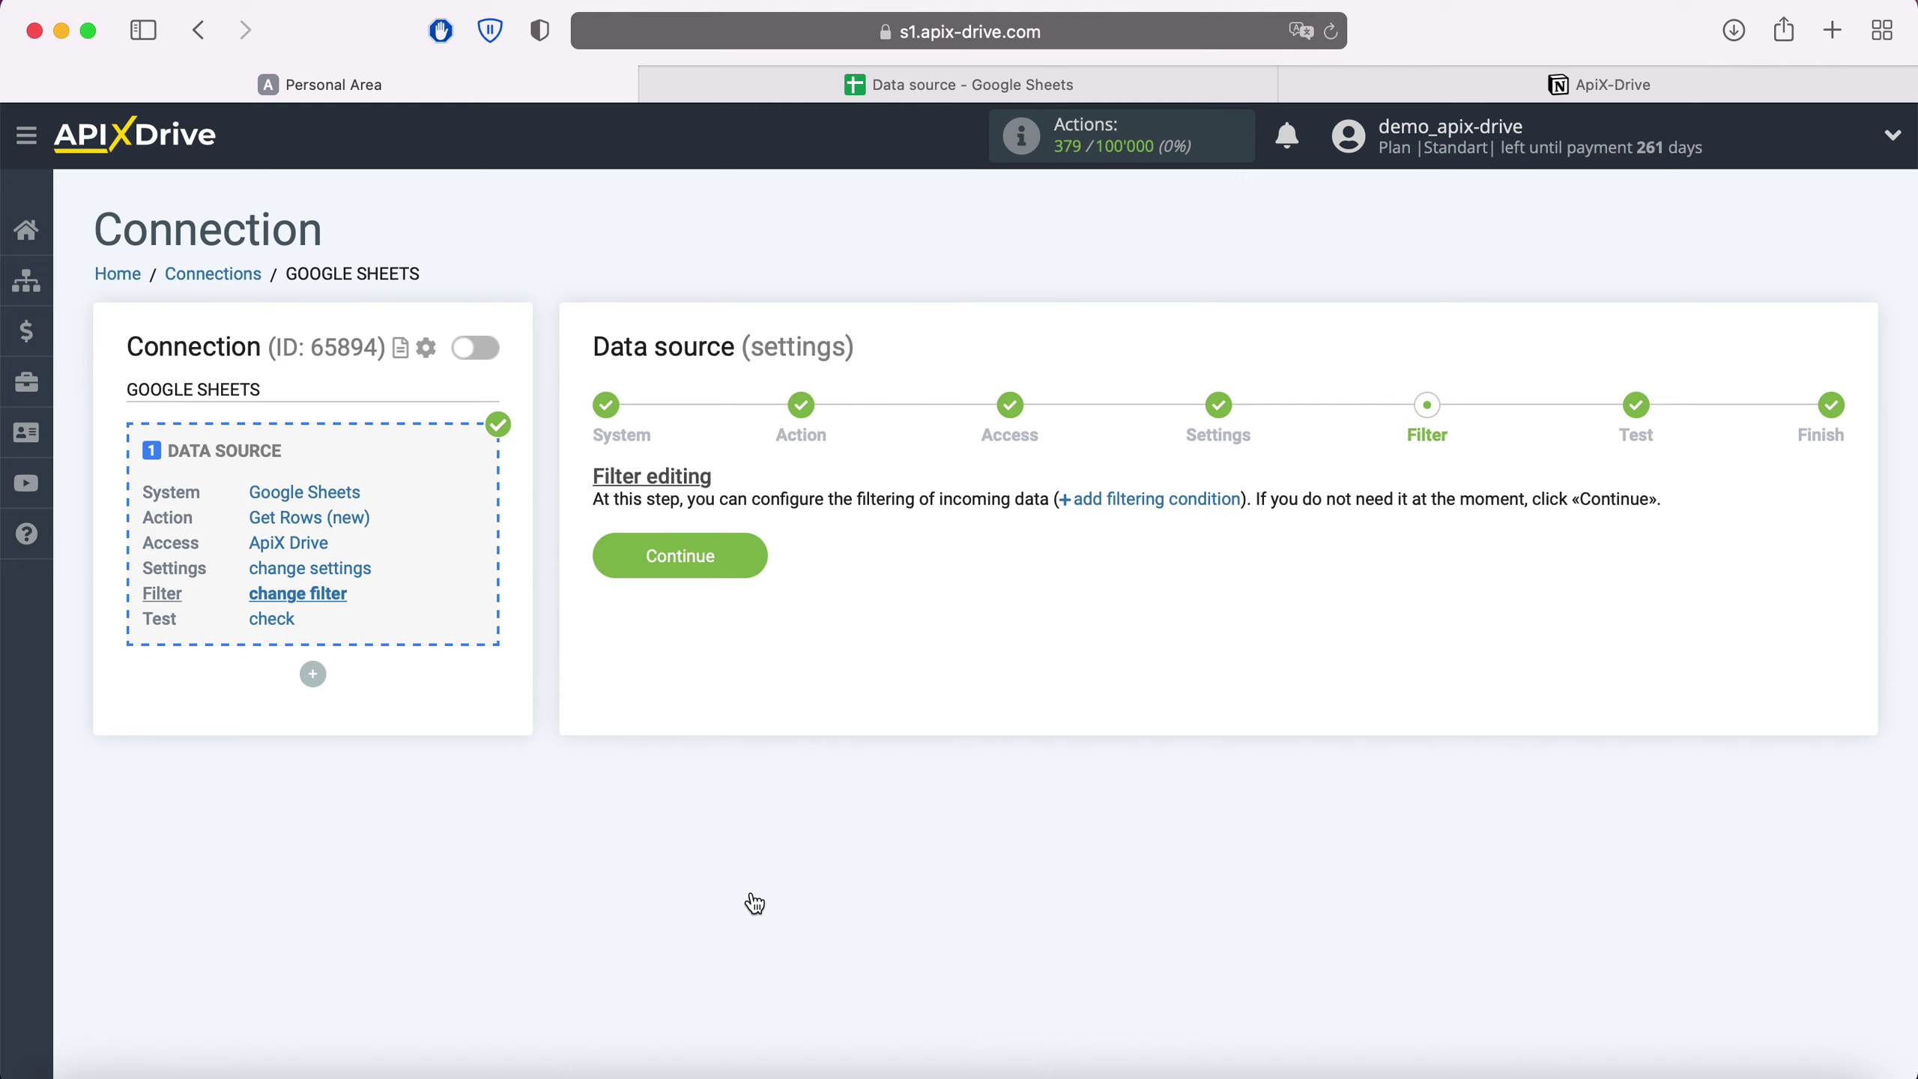
Skip filters, accept the source test data, and begin the data destination setup.
{"action": "left_click", "coordinate": [747, 559]}
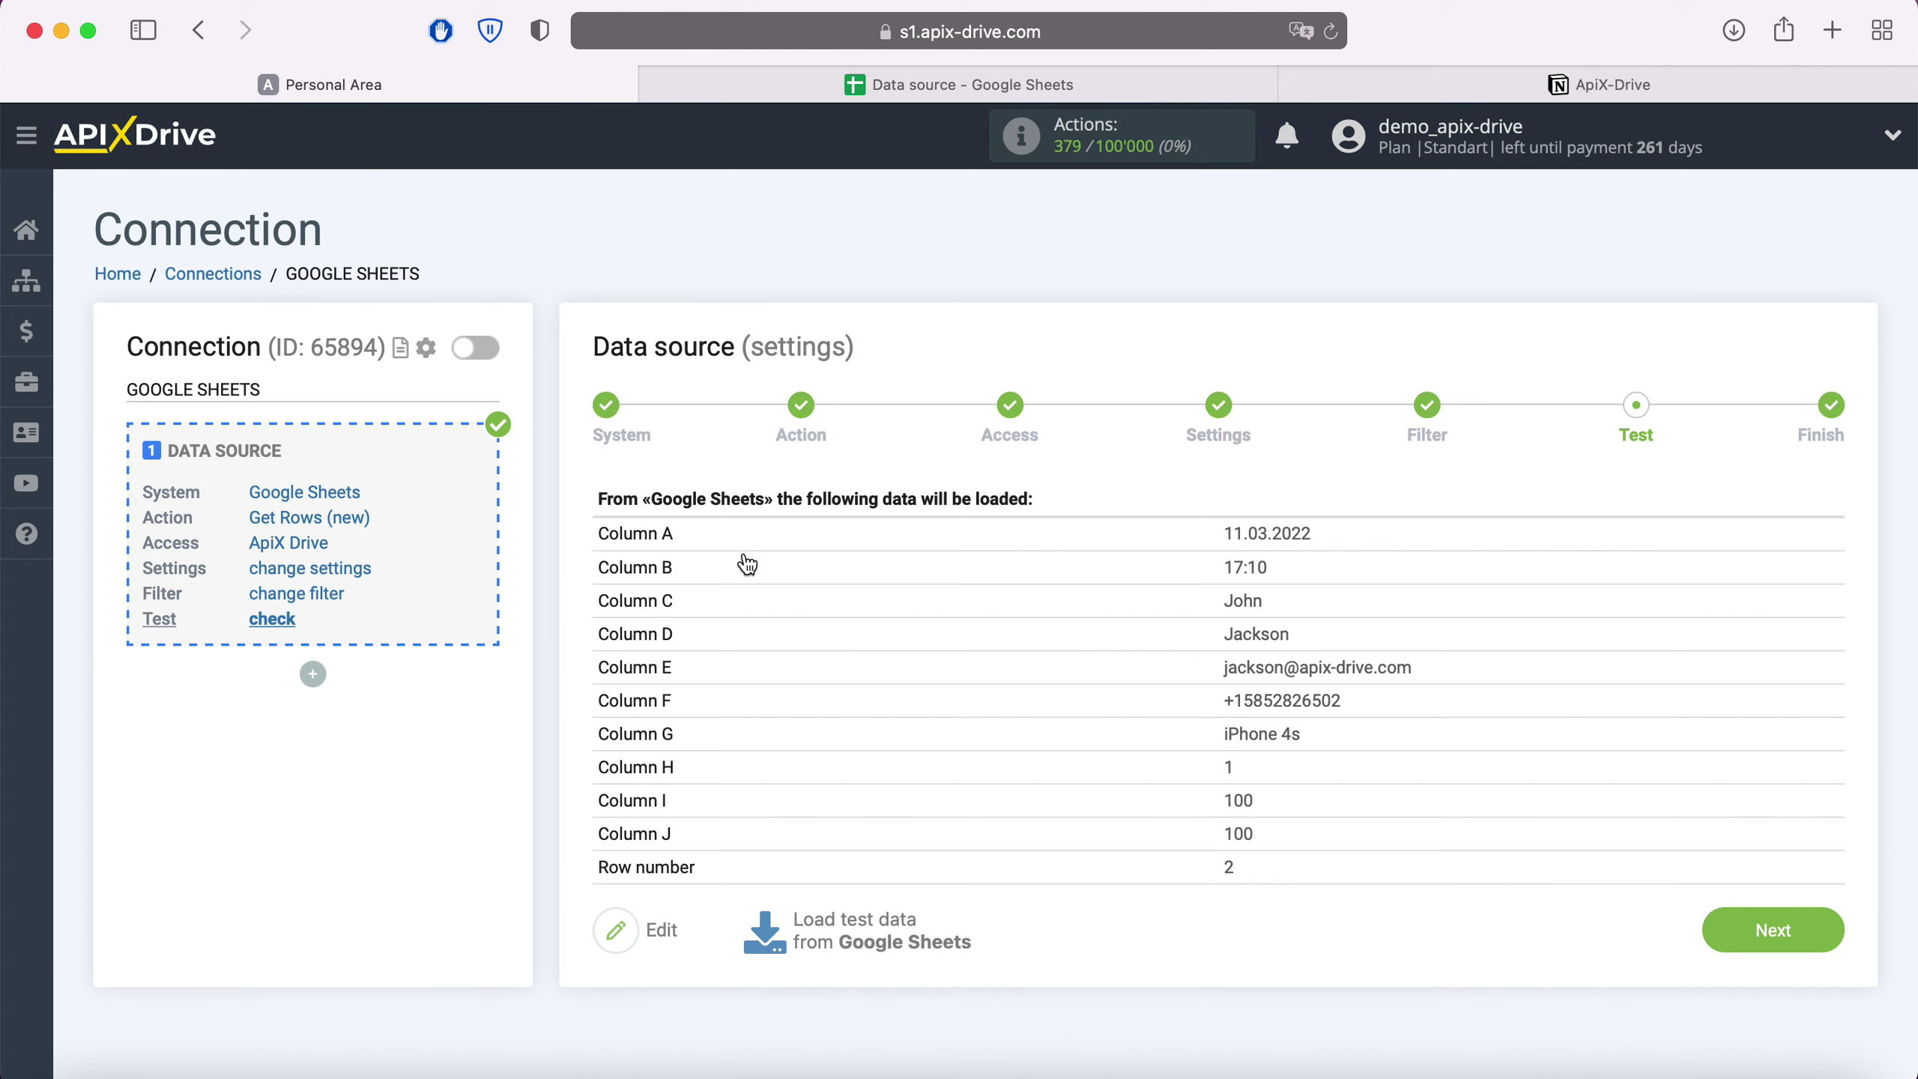
{"action": "left_click", "coordinate": [1822, 929]}
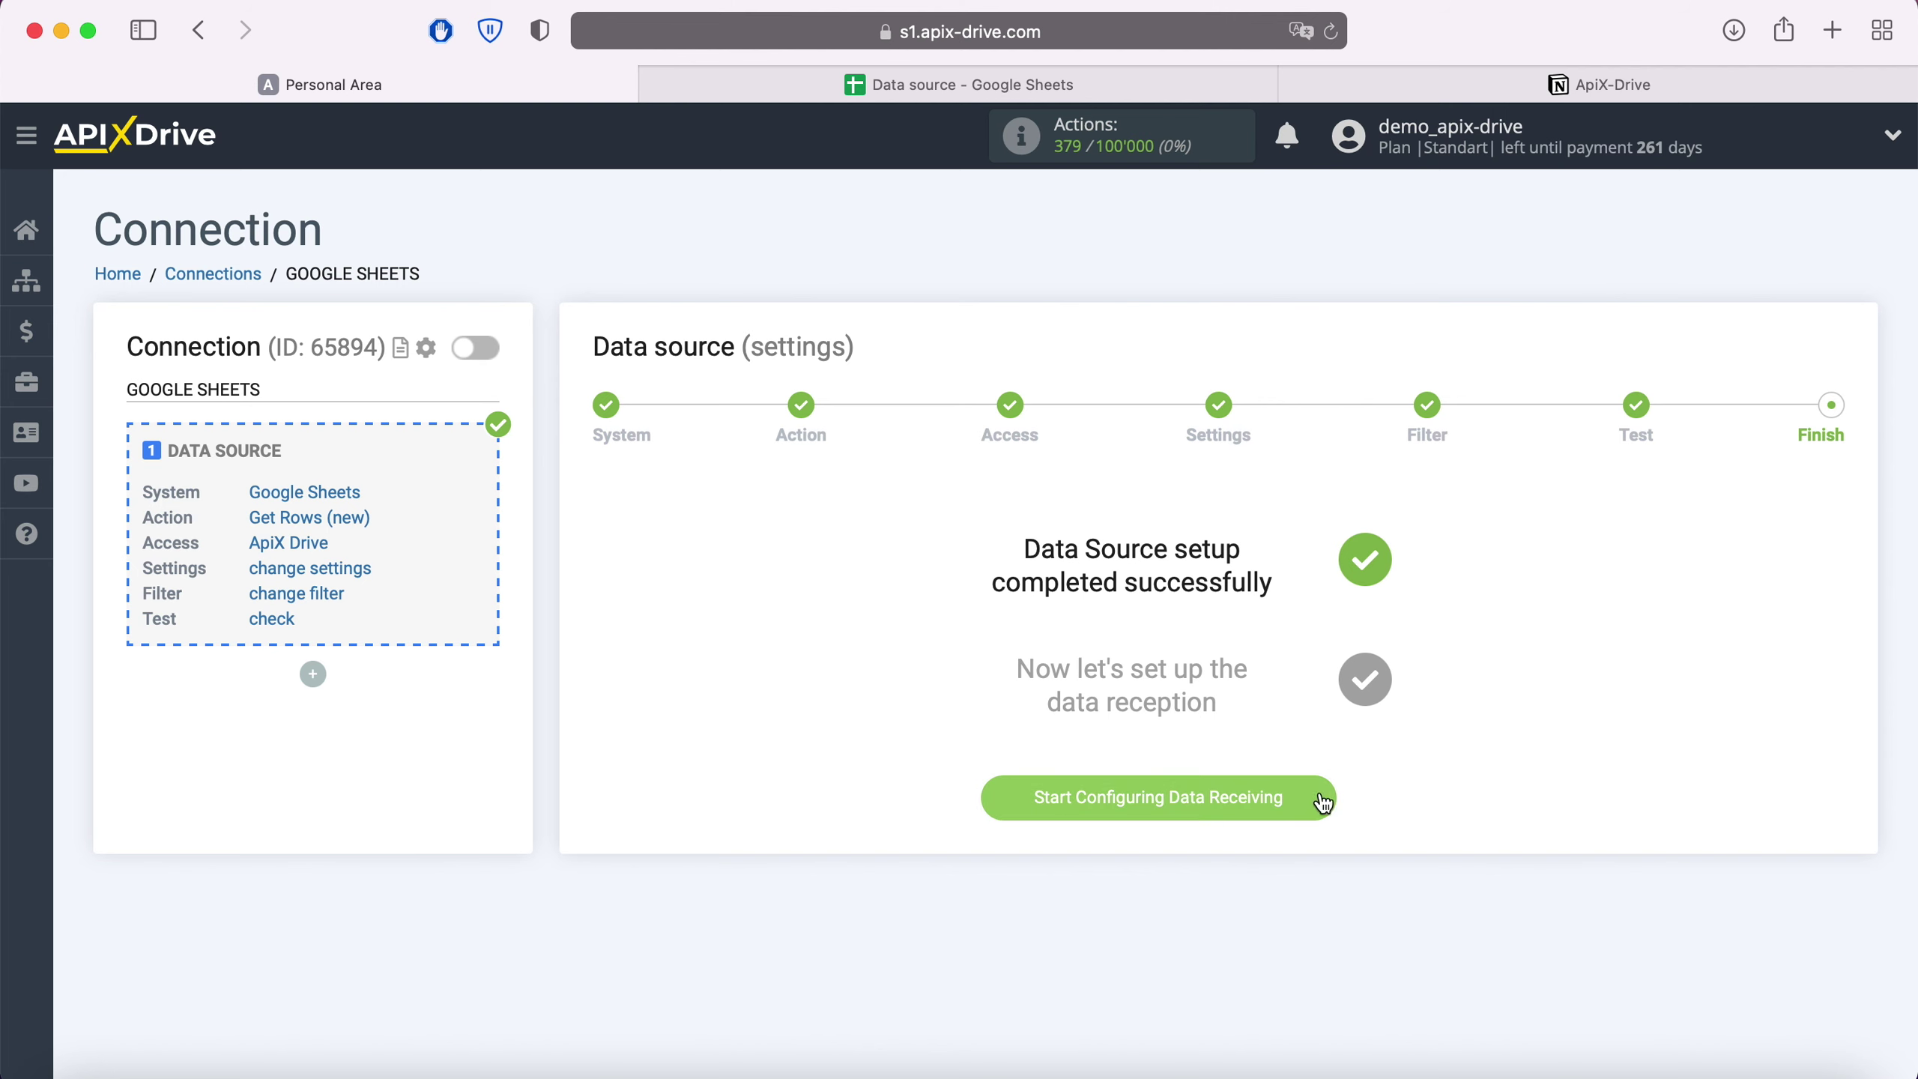
{"action": "left_click", "coordinate": [1323, 801]}
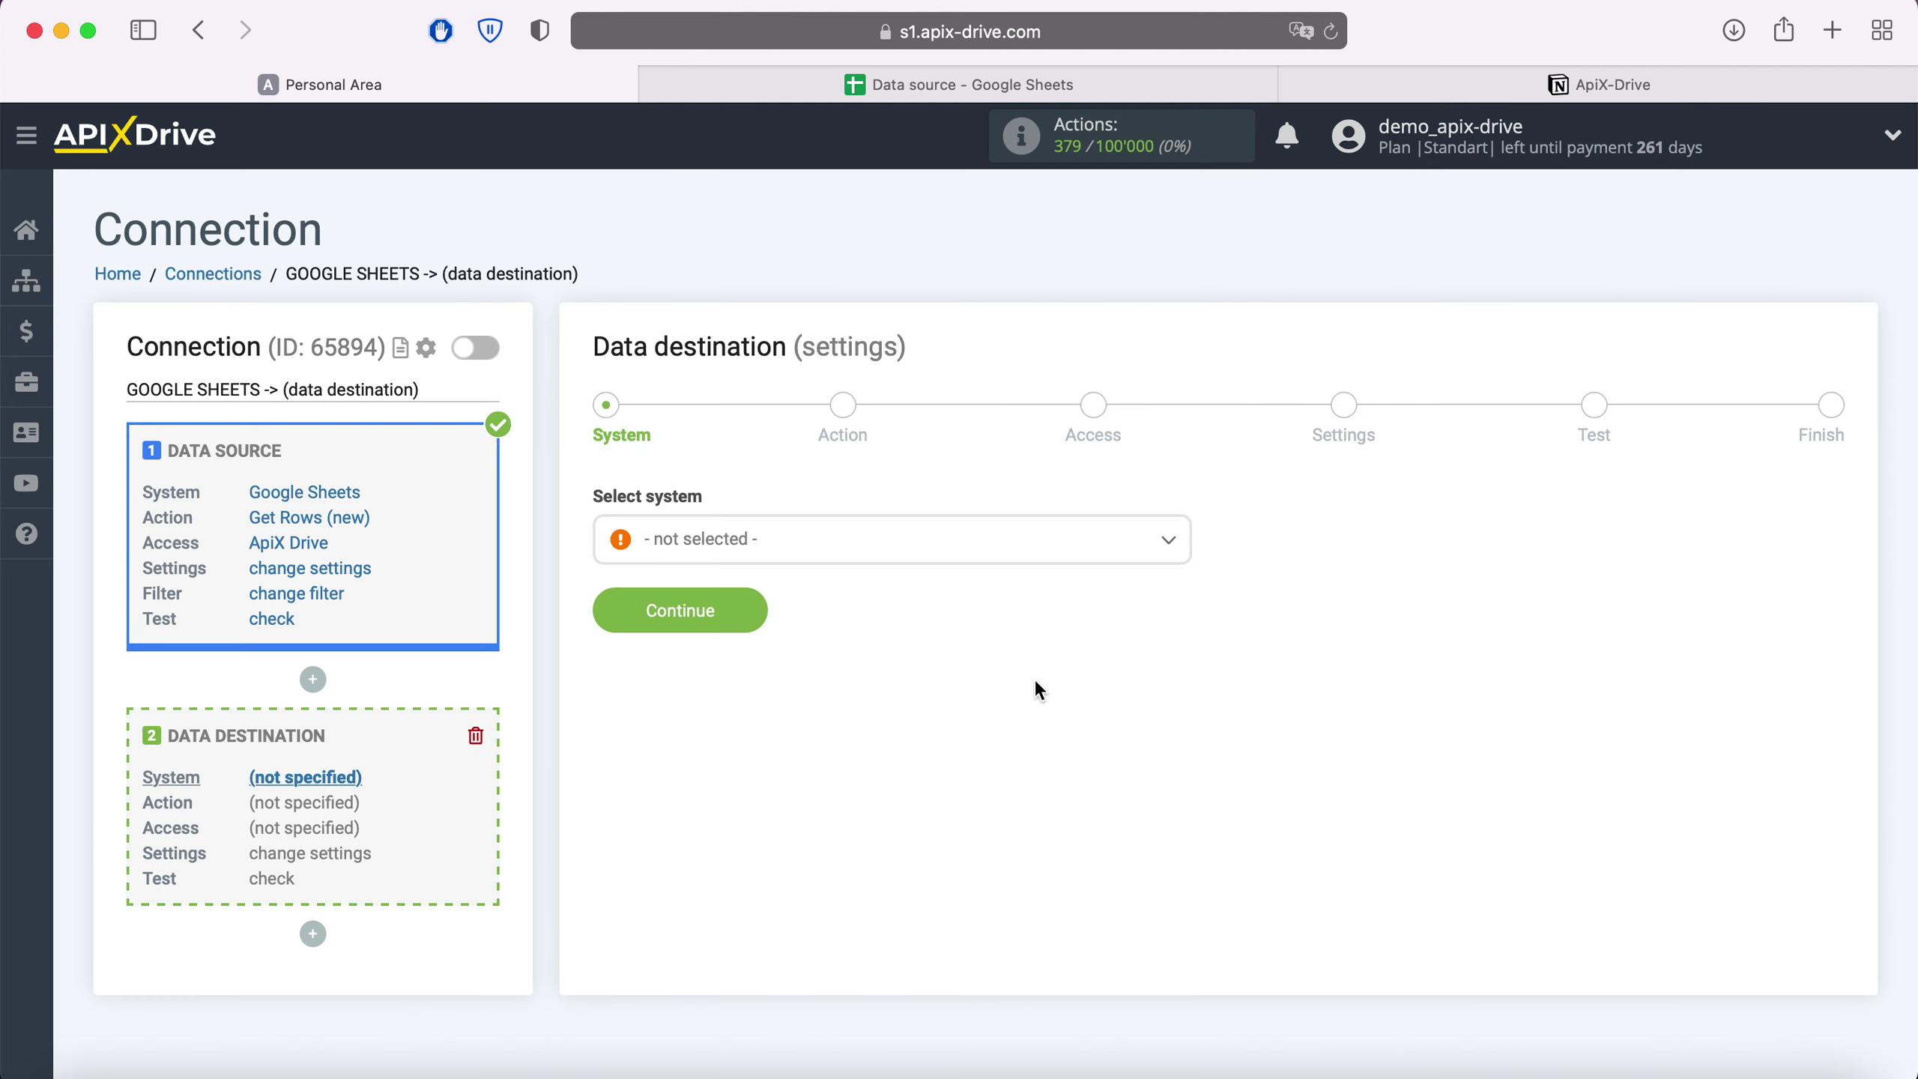
Choose Notion as the destination system.
{"action": "left_click", "coordinate": [971, 554]}
{"action": "scroll", "coordinate": [977, 691], "scroll_direction": "down", "scroll_amount": 1}
{"action": "scroll", "coordinate": [979, 698], "scroll_direction": "down", "scroll_amount": 5}
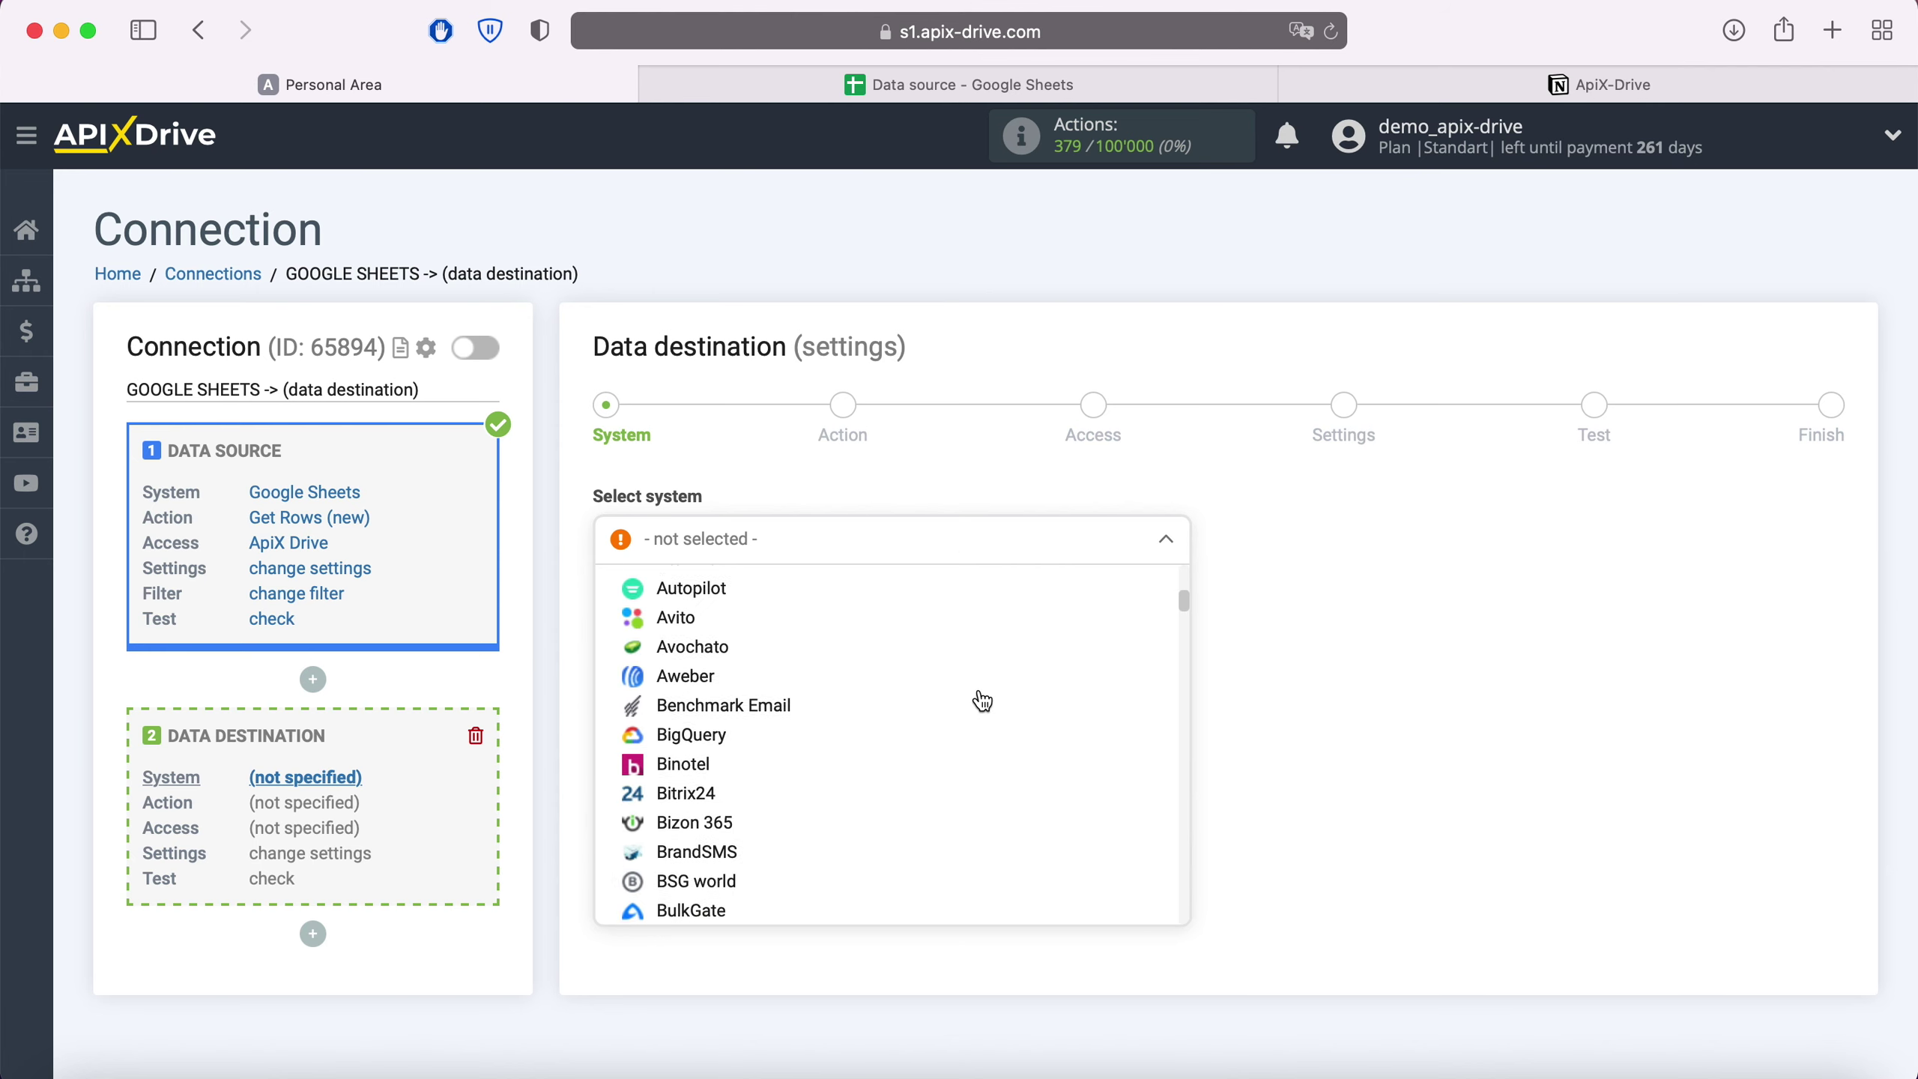
{"action": "scroll", "coordinate": [981, 700], "scroll_direction": "down", "scroll_amount": 5}
{"action": "scroll", "coordinate": [982, 700], "scroll_direction": "down", "scroll_amount": 3}
{"action": "scroll", "coordinate": [981, 700], "scroll_direction": "down", "scroll_amount": 2}
{"action": "scroll", "coordinate": [981, 700], "scroll_direction": "down", "scroll_amount": 5}
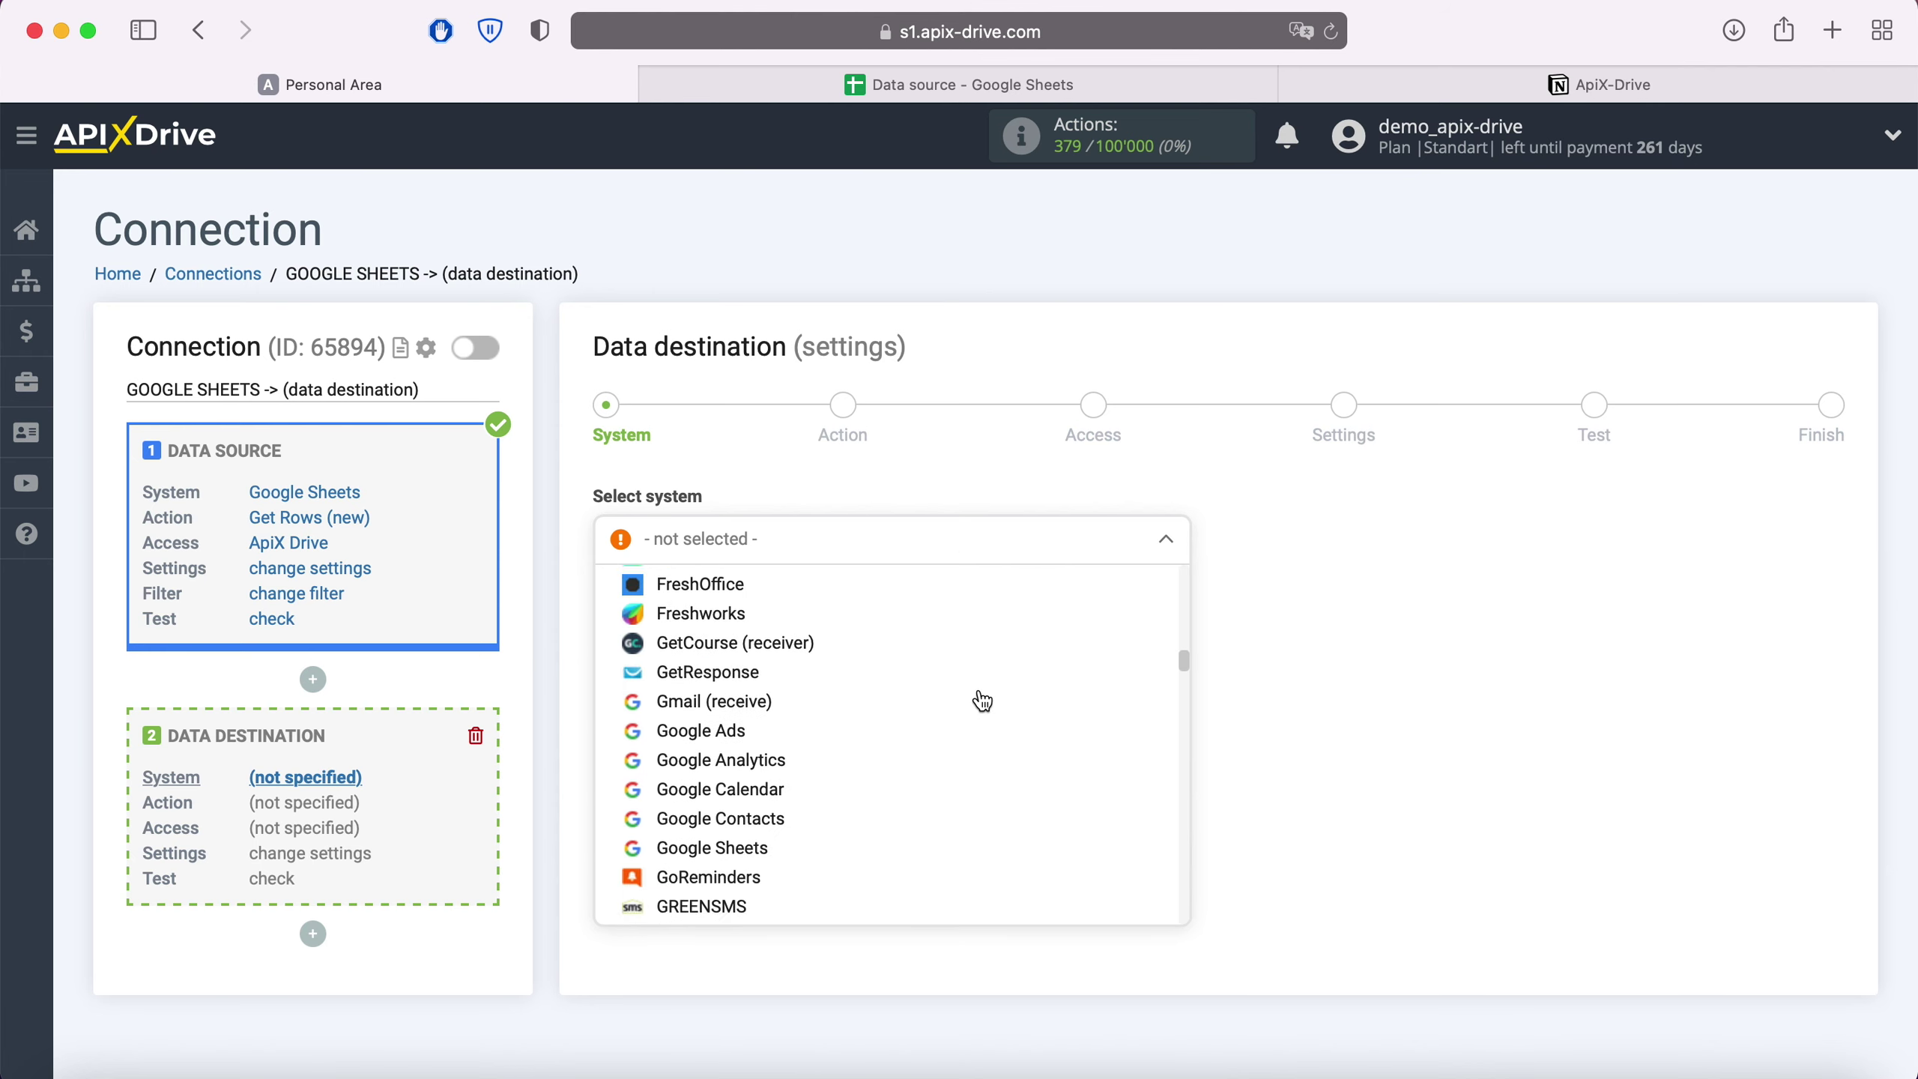
{"action": "scroll", "coordinate": [981, 700], "scroll_direction": "down", "scroll_amount": 3}
{"action": "scroll", "coordinate": [982, 700], "scroll_direction": "down", "scroll_amount": 3}
{"action": "scroll", "coordinate": [981, 700], "scroll_direction": "down", "scroll_amount": 3}
{"action": "scroll", "coordinate": [981, 700], "scroll_direction": "down", "scroll_amount": 3}
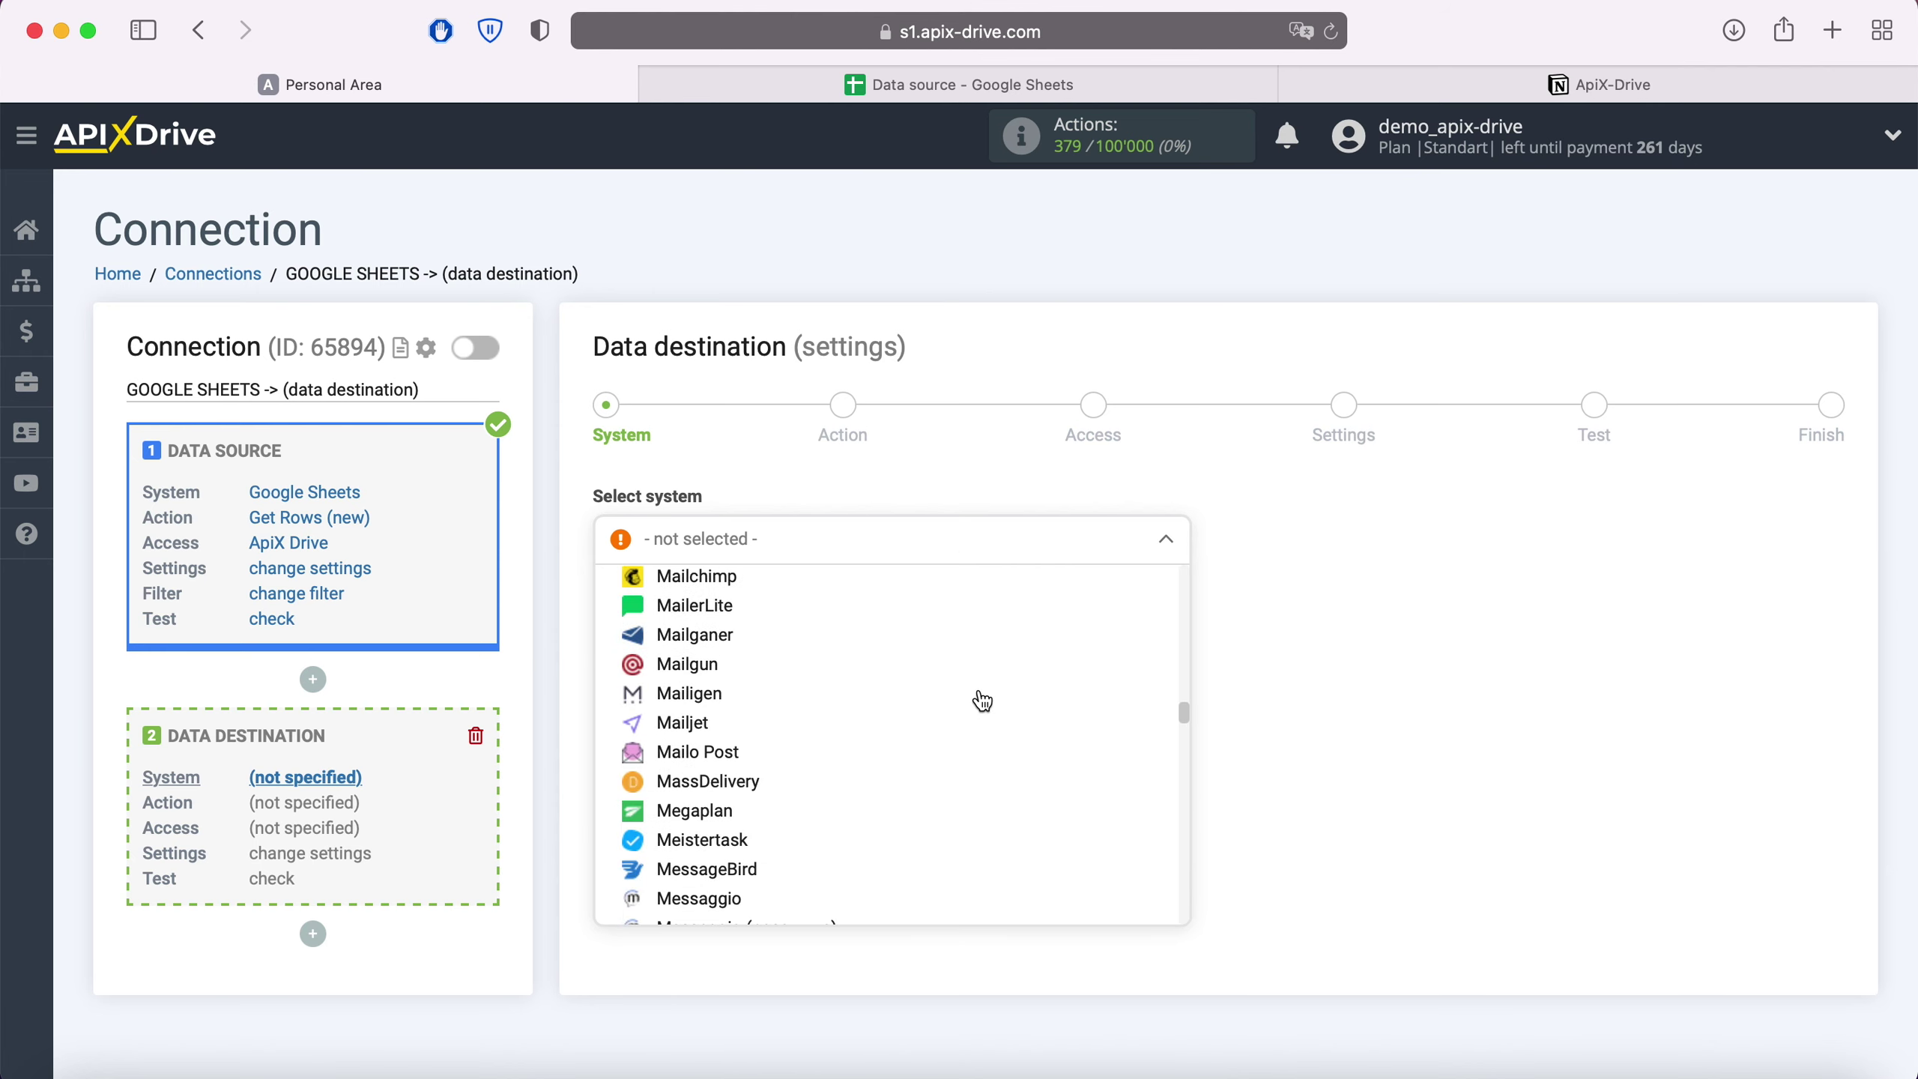
{"action": "scroll", "coordinate": [981, 700], "scroll_direction": "down", "scroll_amount": 3}
{"action": "scroll", "coordinate": [982, 701], "scroll_direction": "down", "scroll_amount": 3}
{"action": "scroll", "coordinate": [981, 701], "scroll_direction": "down", "scroll_amount": 3}
{"action": "scroll", "coordinate": [981, 701], "scroll_direction": "down", "scroll_amount": 1}
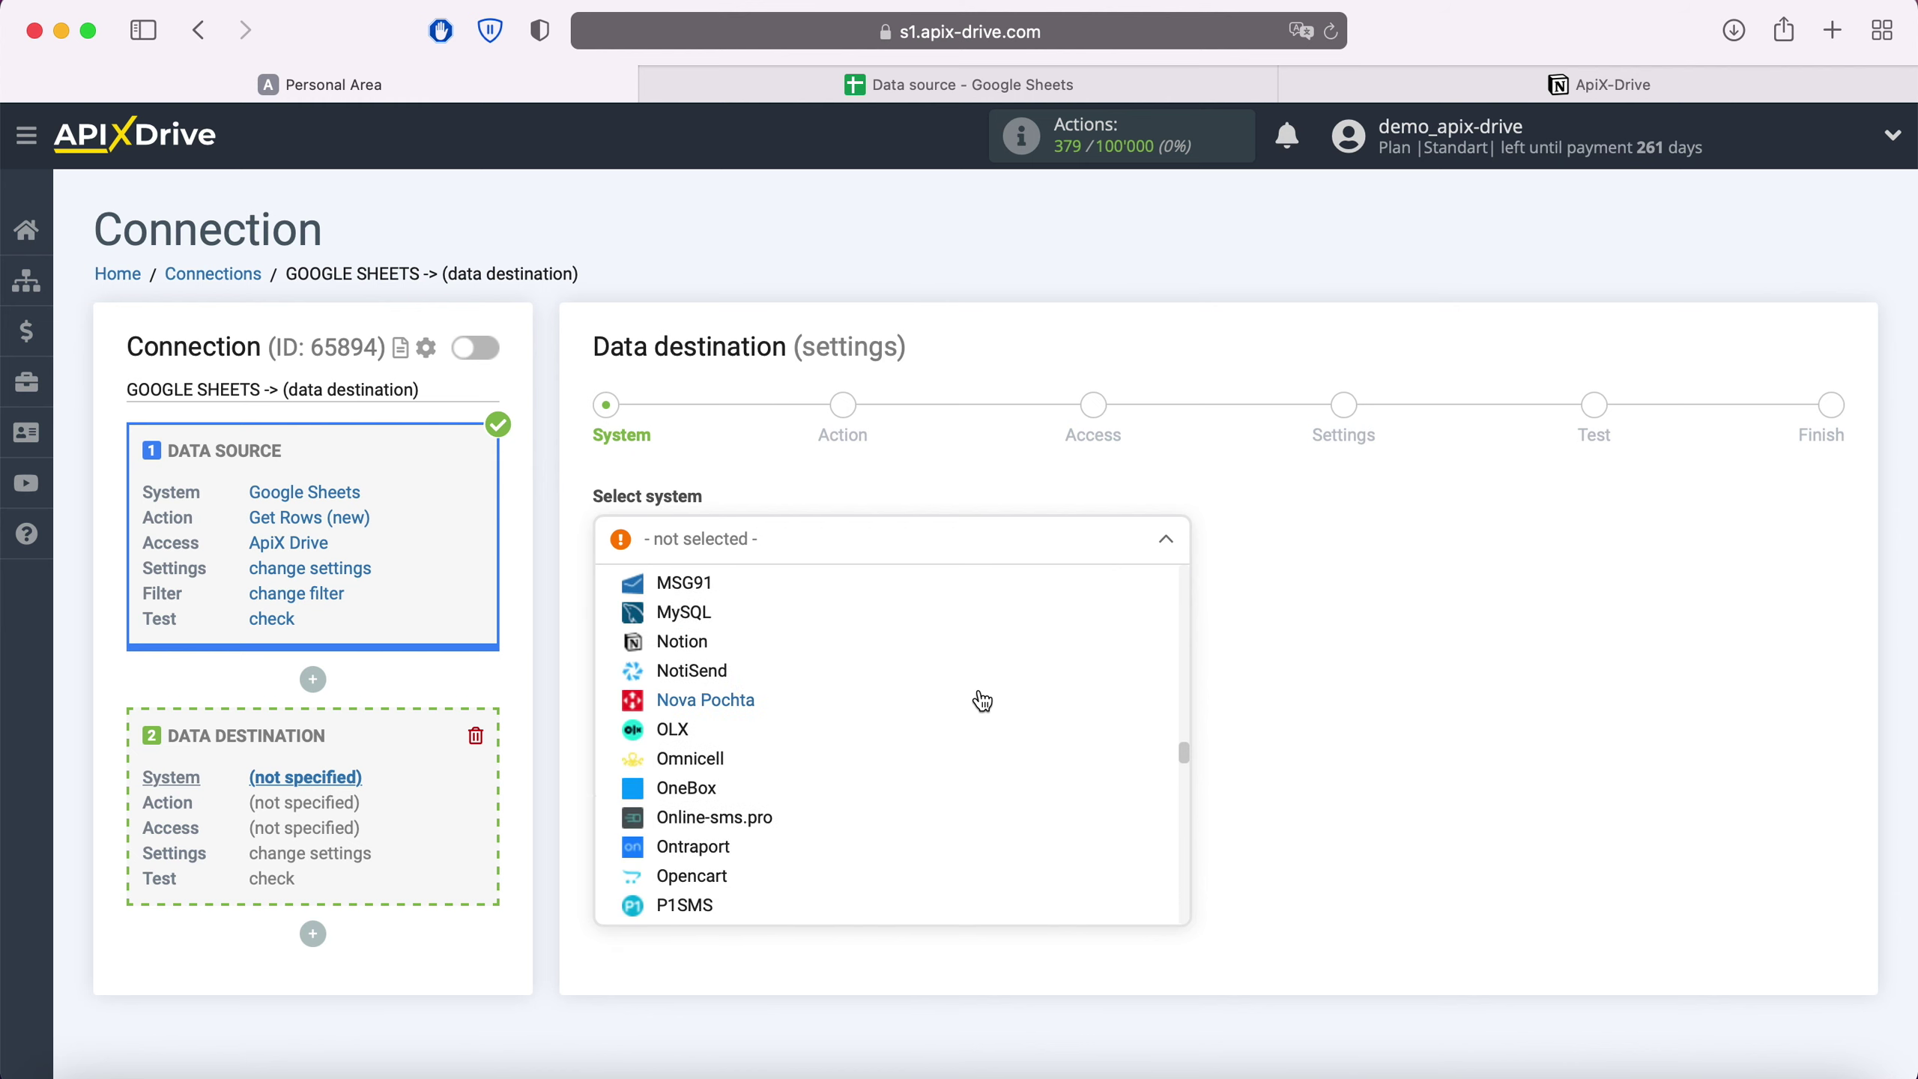
{"action": "left_click", "coordinate": [706, 641]}
{"action": "left_click", "coordinate": [748, 613]}
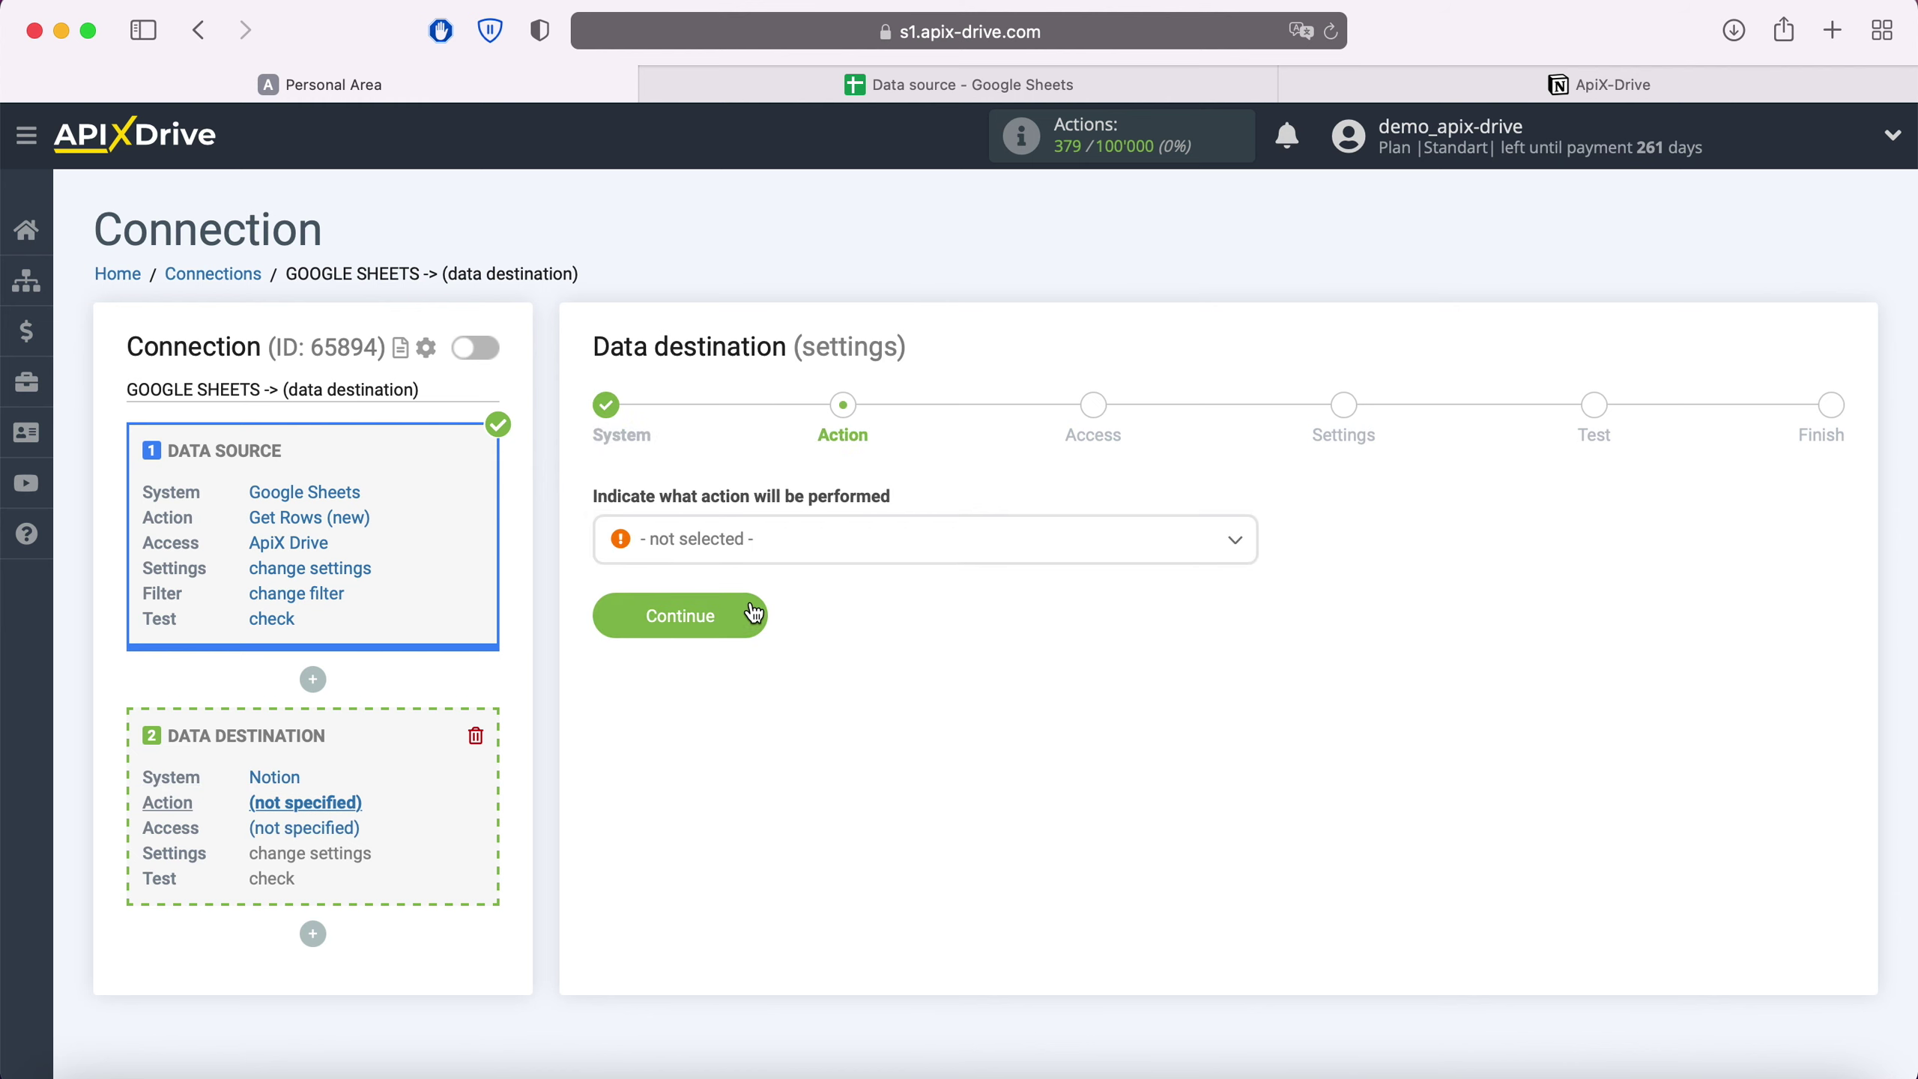
Set the destination action to Add Note.
{"action": "left_click", "coordinate": [840, 554]}
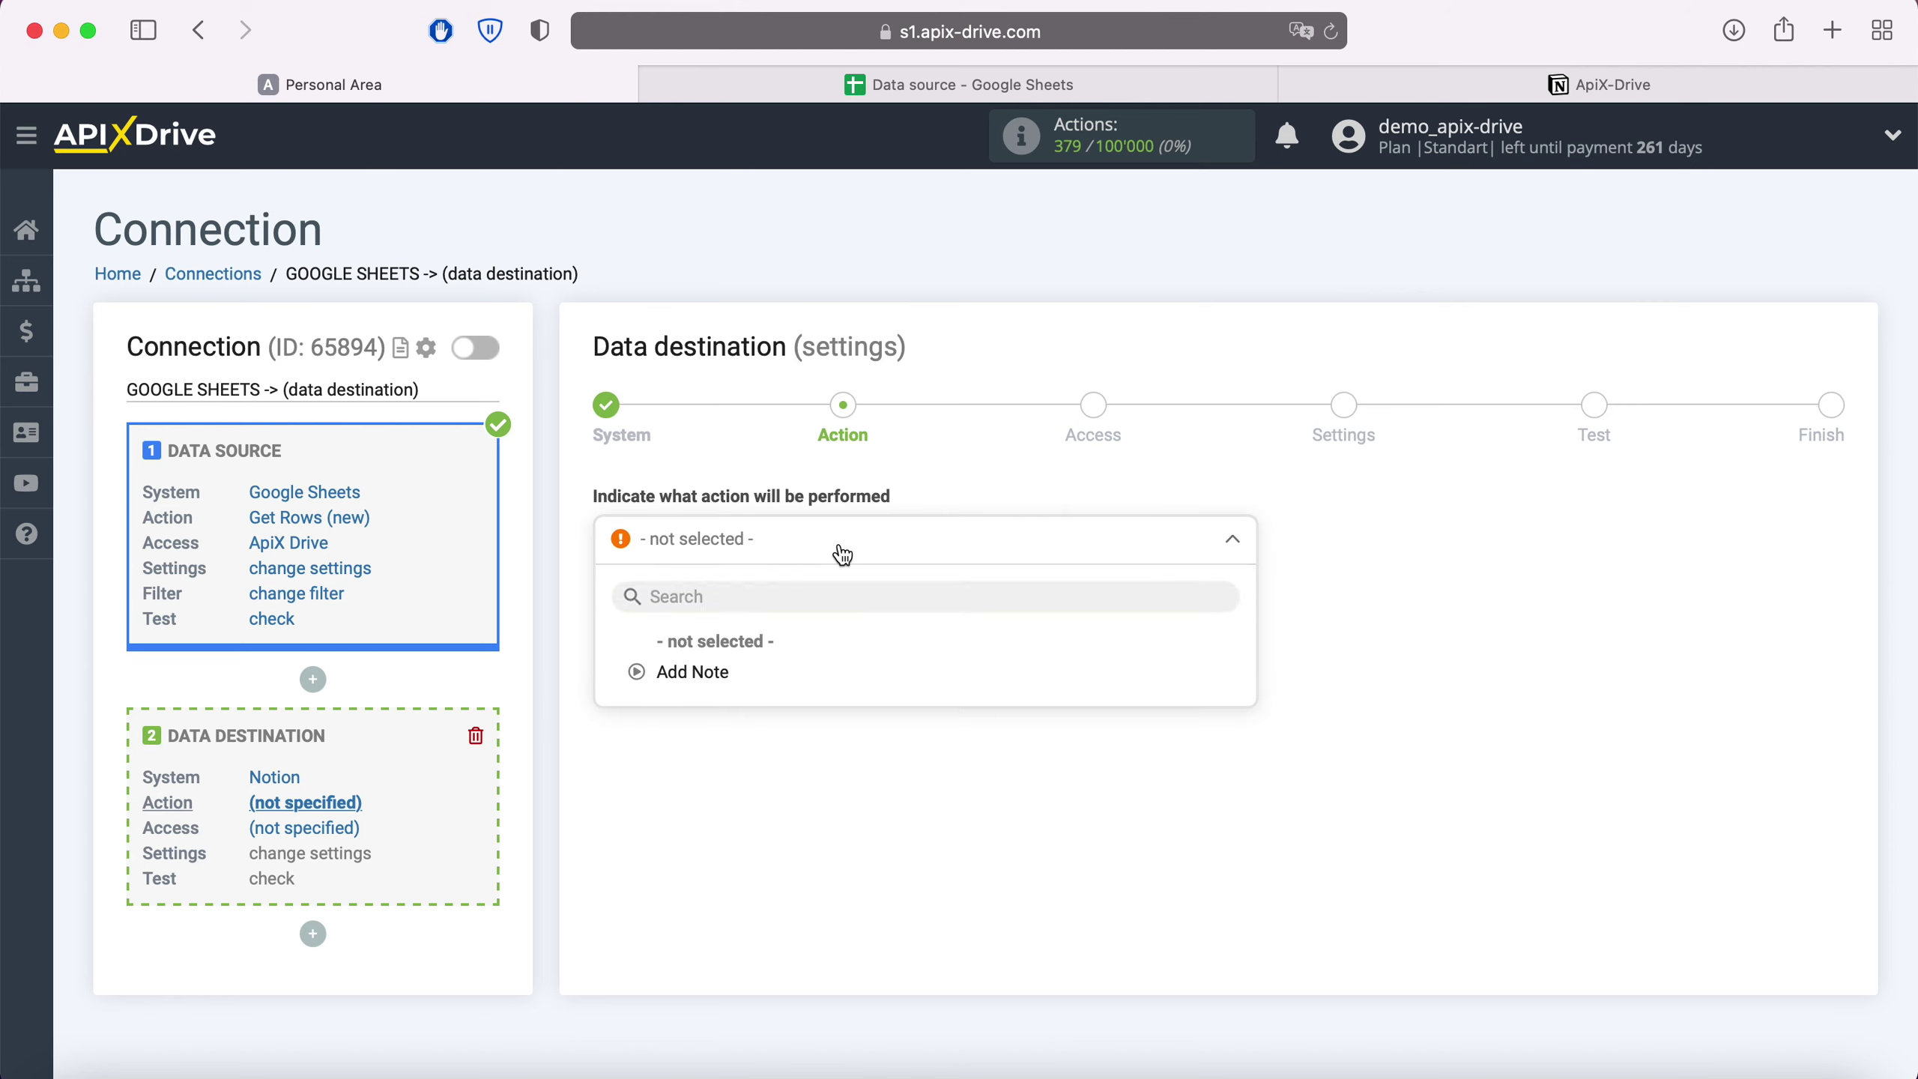
{"action": "left_click", "coordinate": [717, 675]}
{"action": "left_click", "coordinate": [750, 625]}
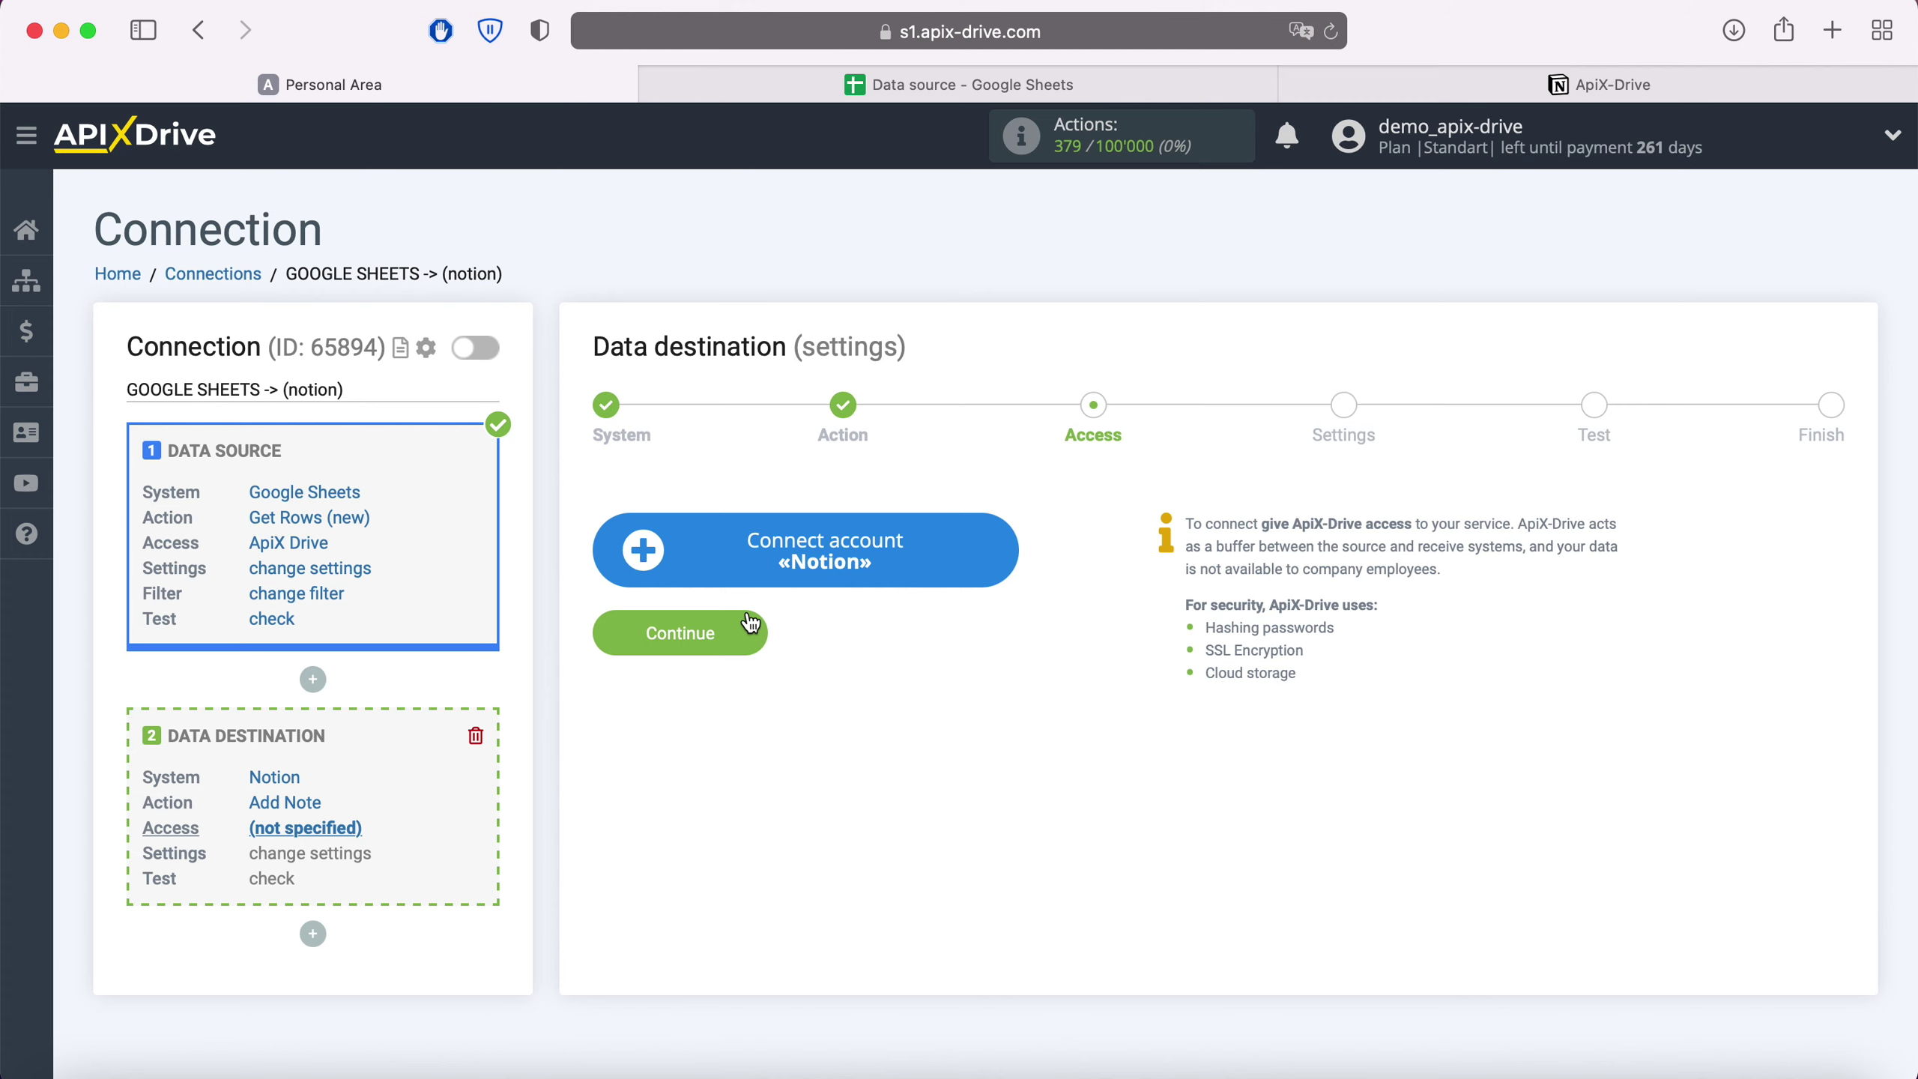
Log in to Notion with the account e-mail and password and allow ApiX-Drive access to all pages.
{"action": "left_click", "coordinate": [1006, 551]}
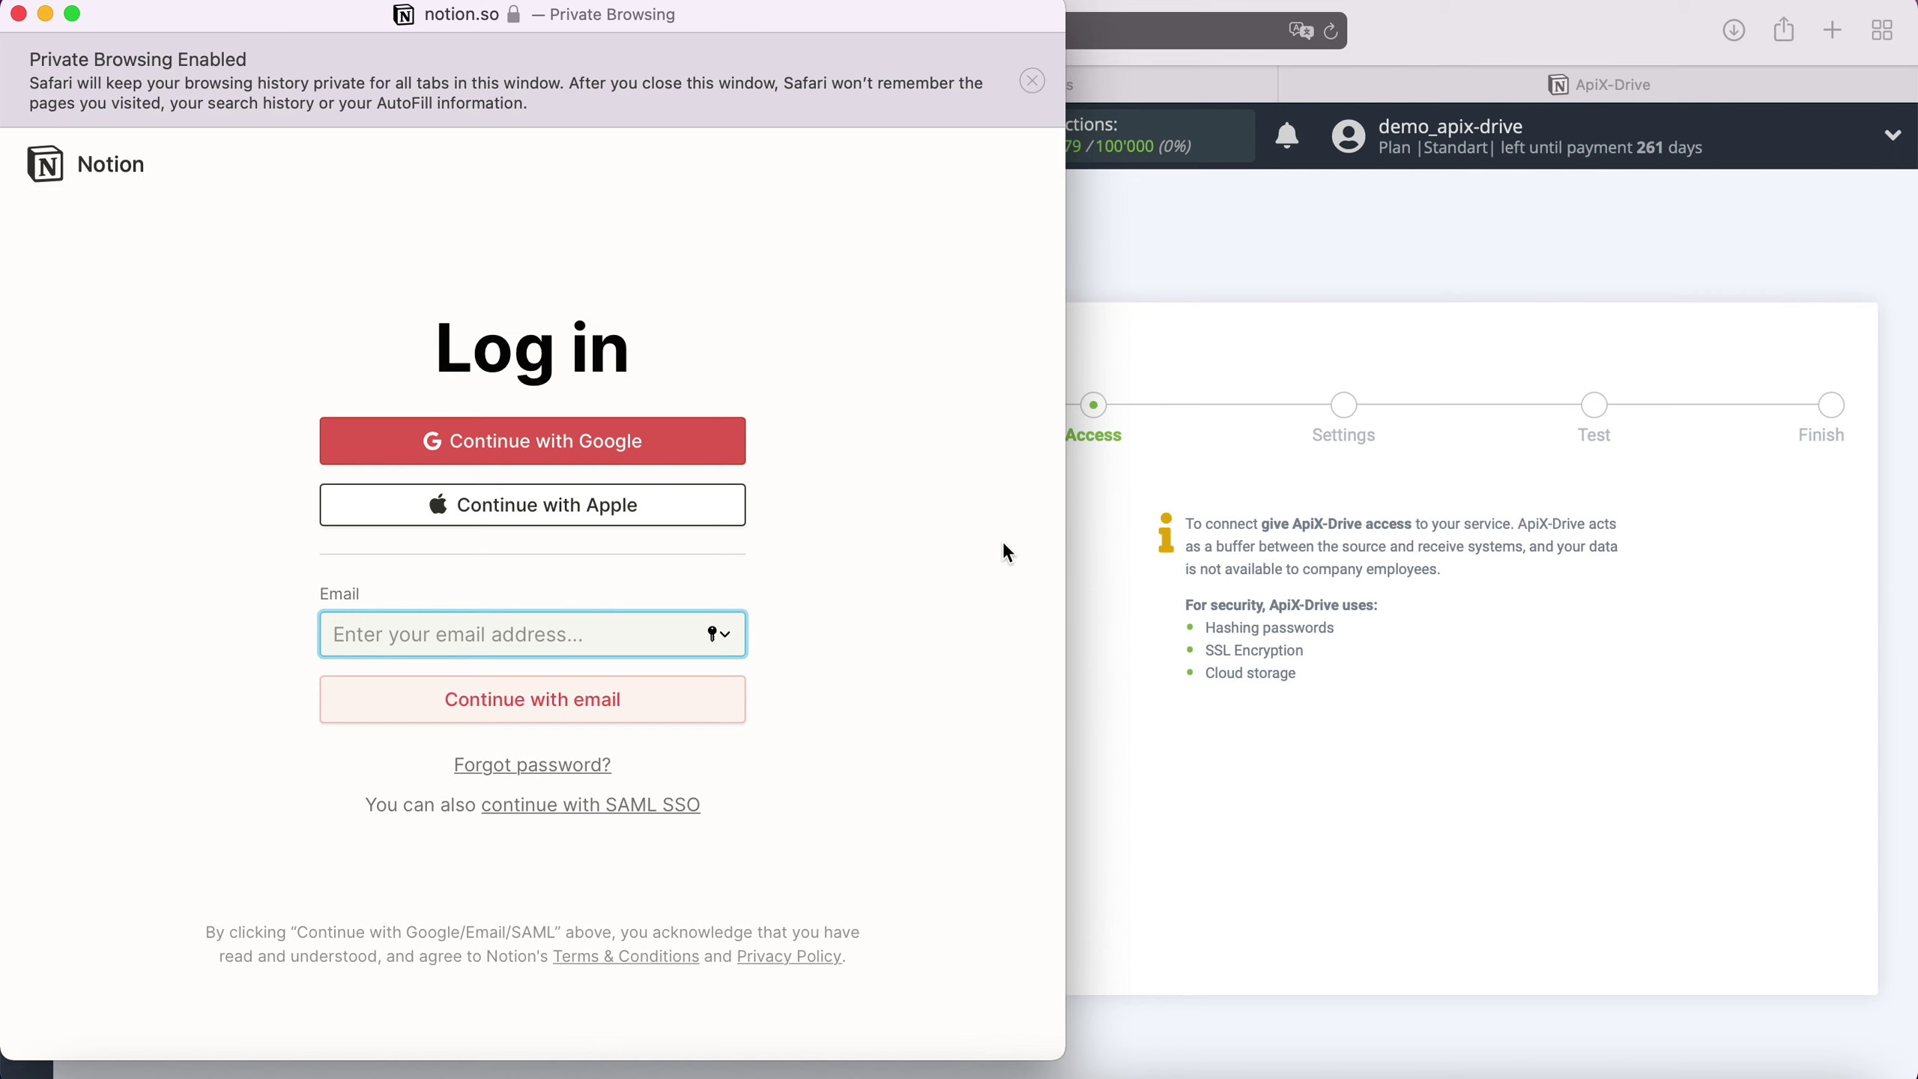
{"action": "right_click", "coordinate": [487, 623]}
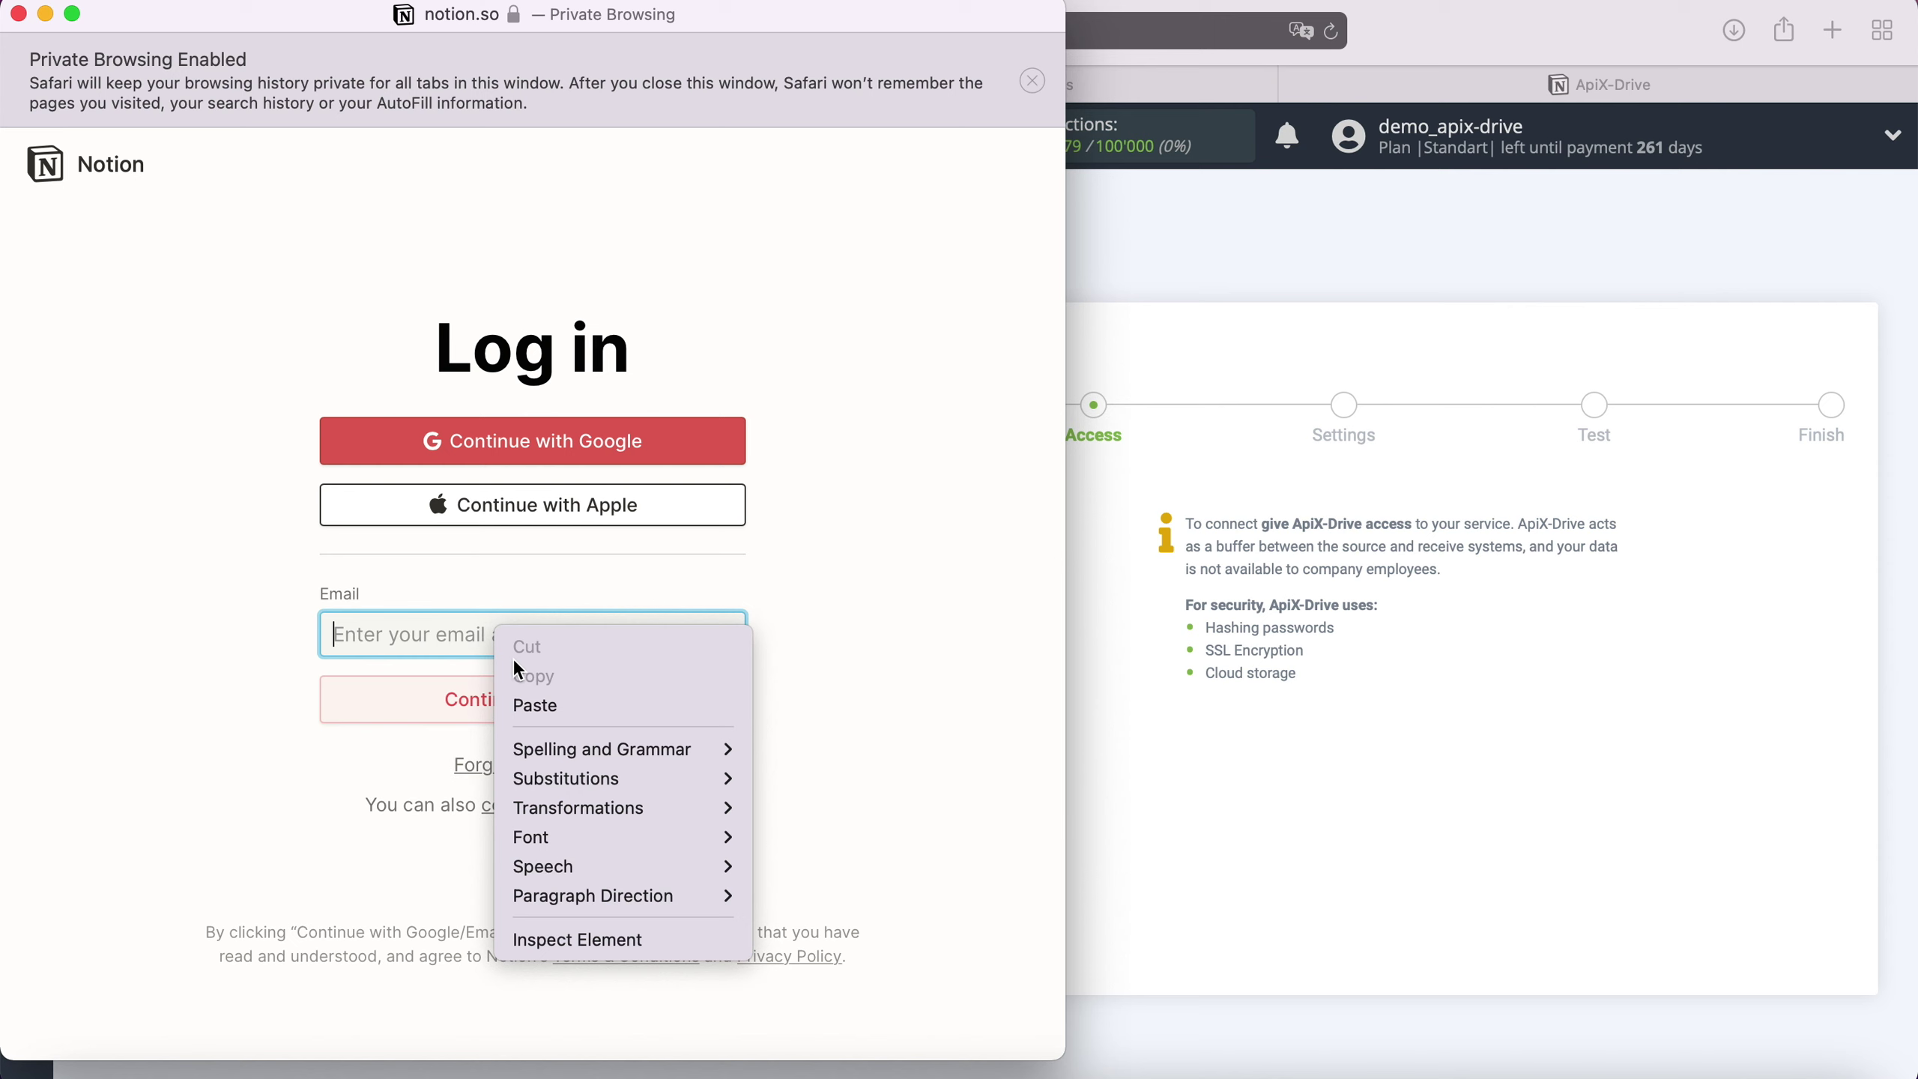
{"action": "left_click", "coordinate": [566, 701]}
{"action": "type", "text": "••••••"}
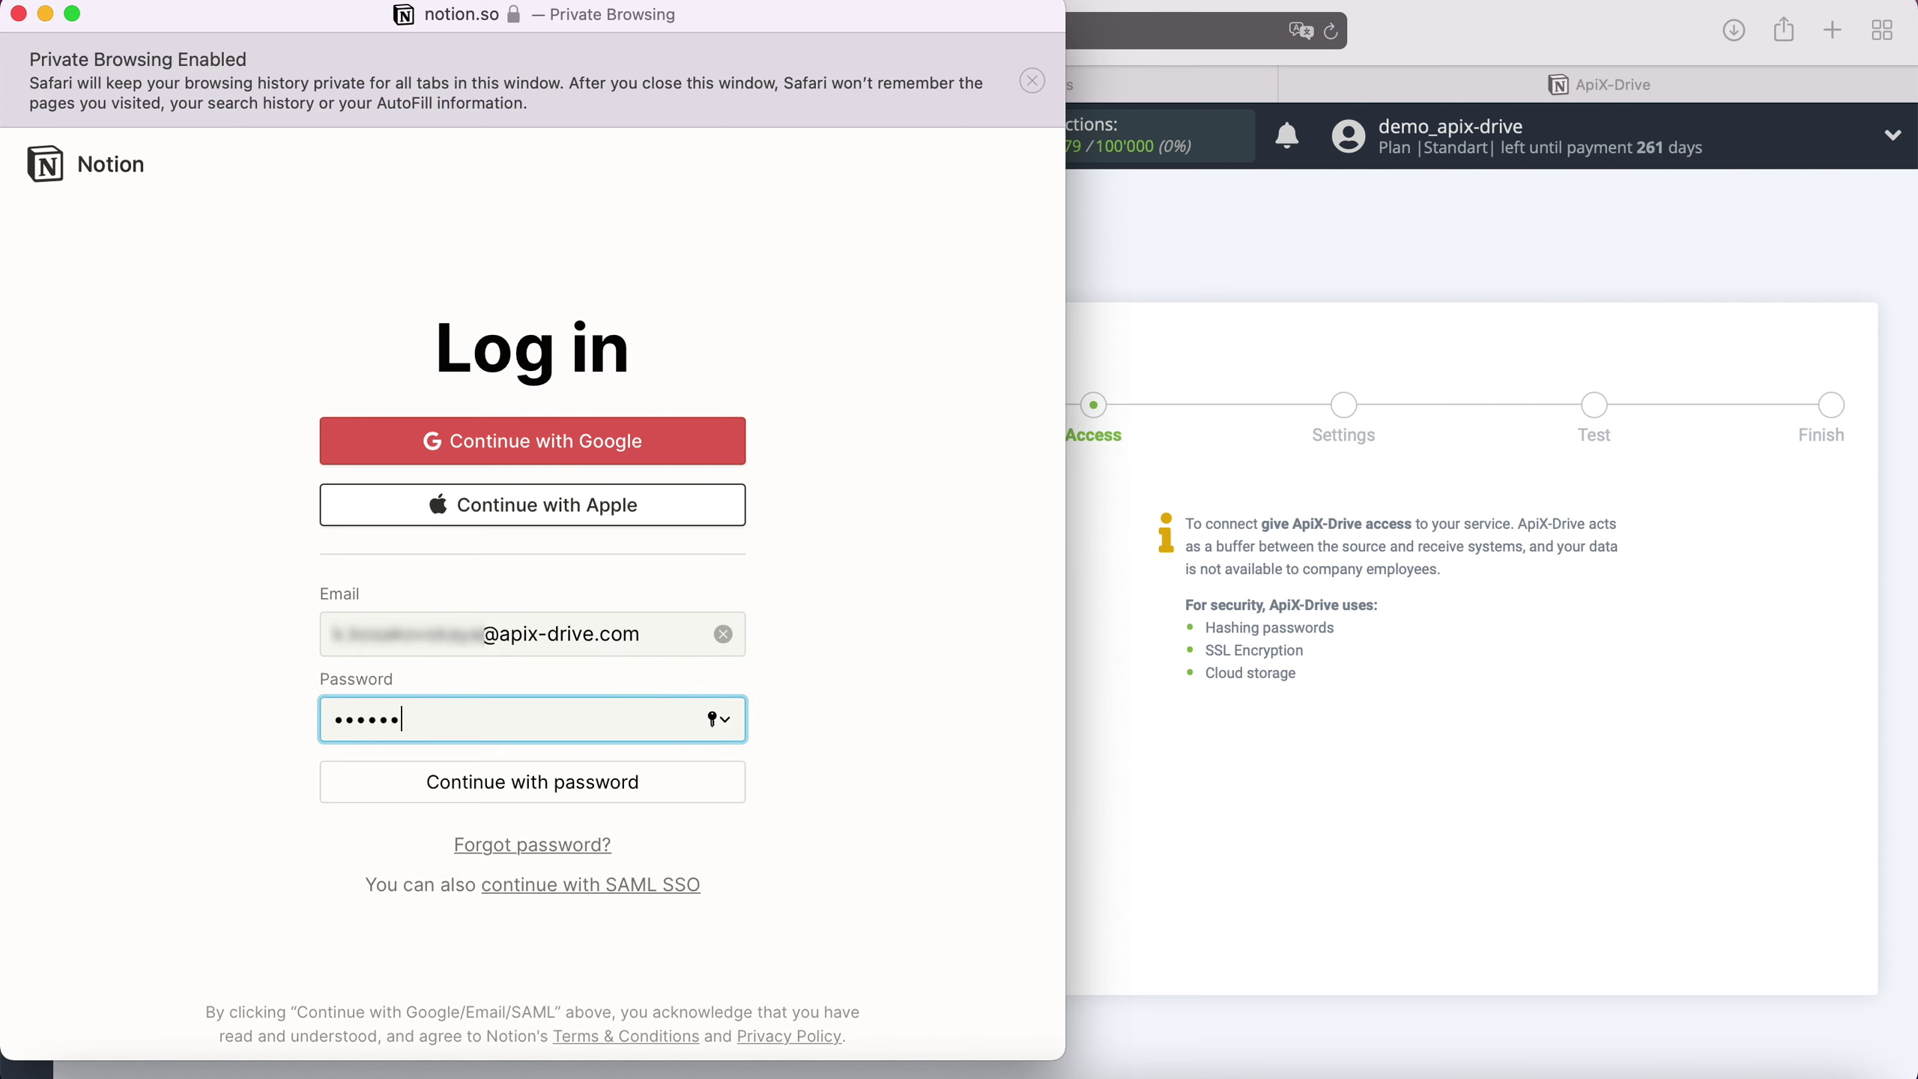
{"action": "type", "text": "••••••••"}
{"action": "left_click", "coordinate": [527, 790]}
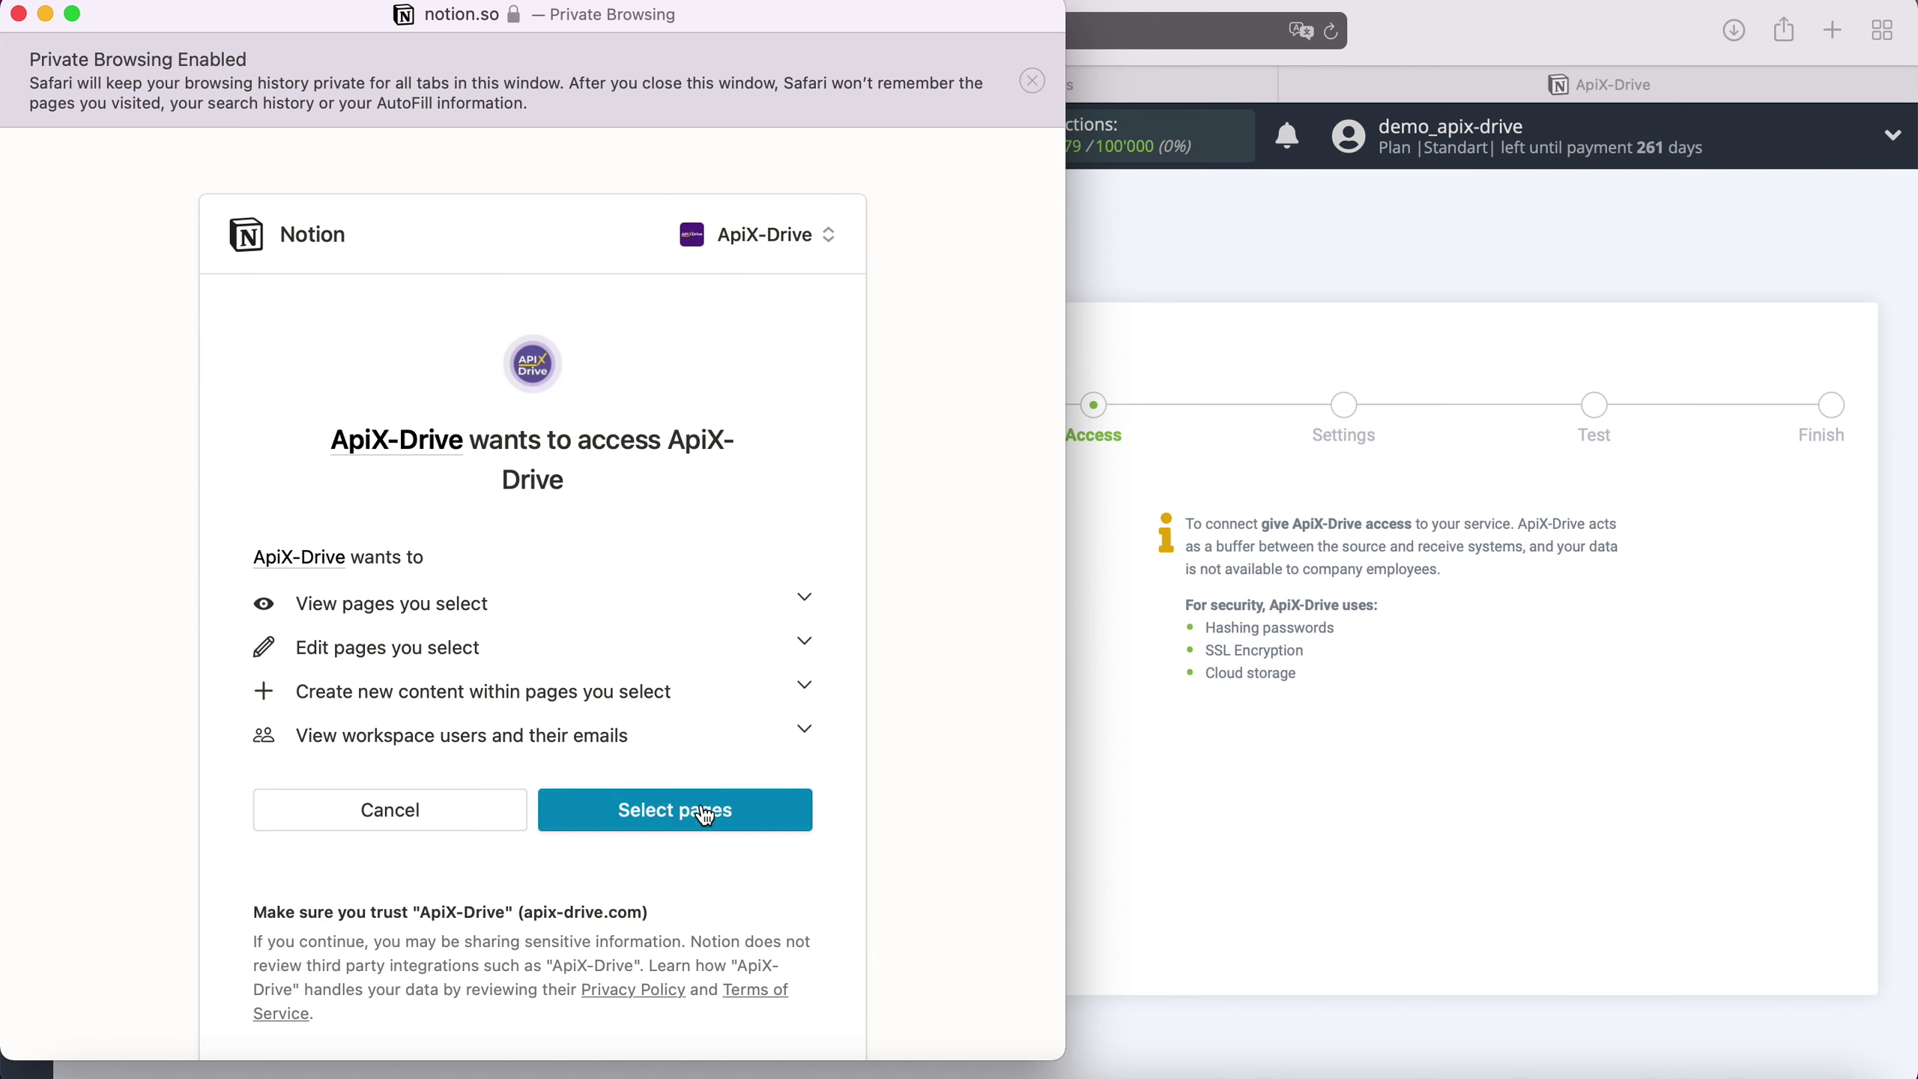
{"action": "left_click", "coordinate": [763, 812]}
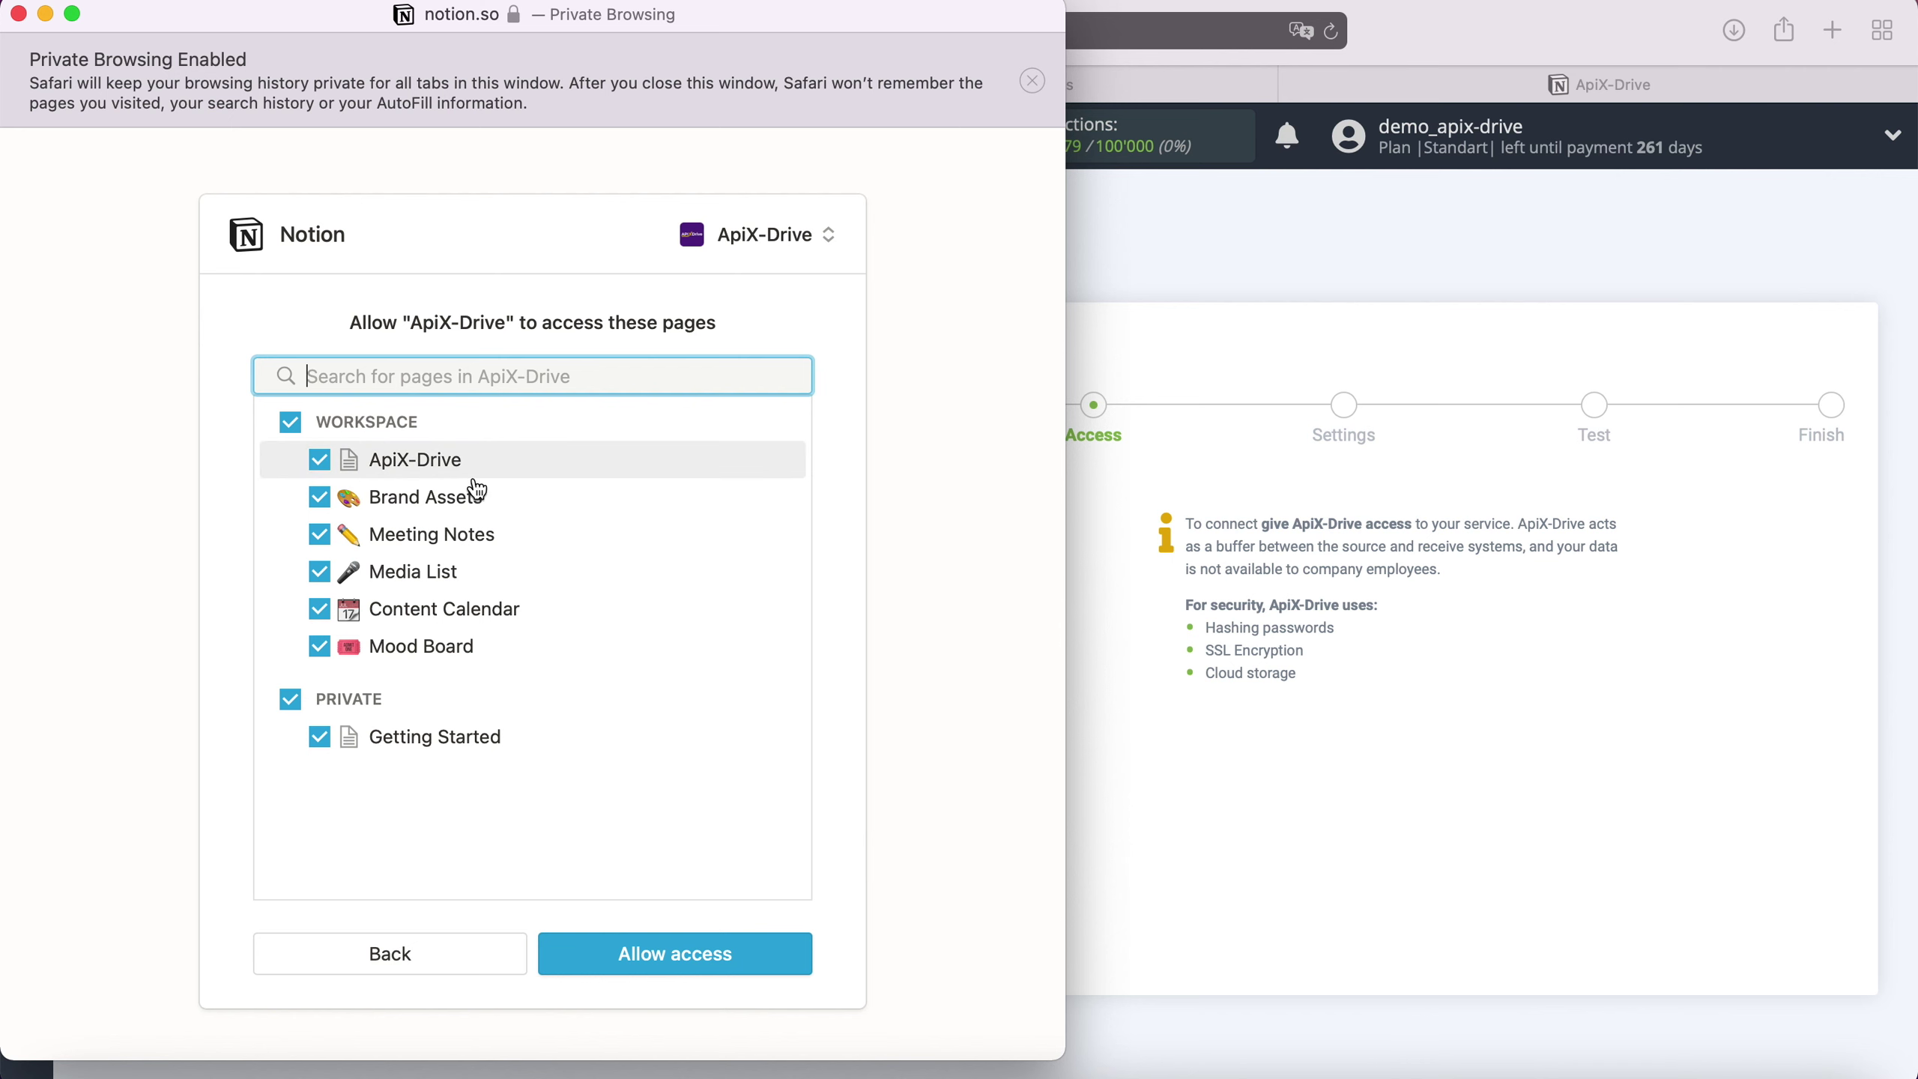
{"action": "left_click", "coordinate": [730, 969]}
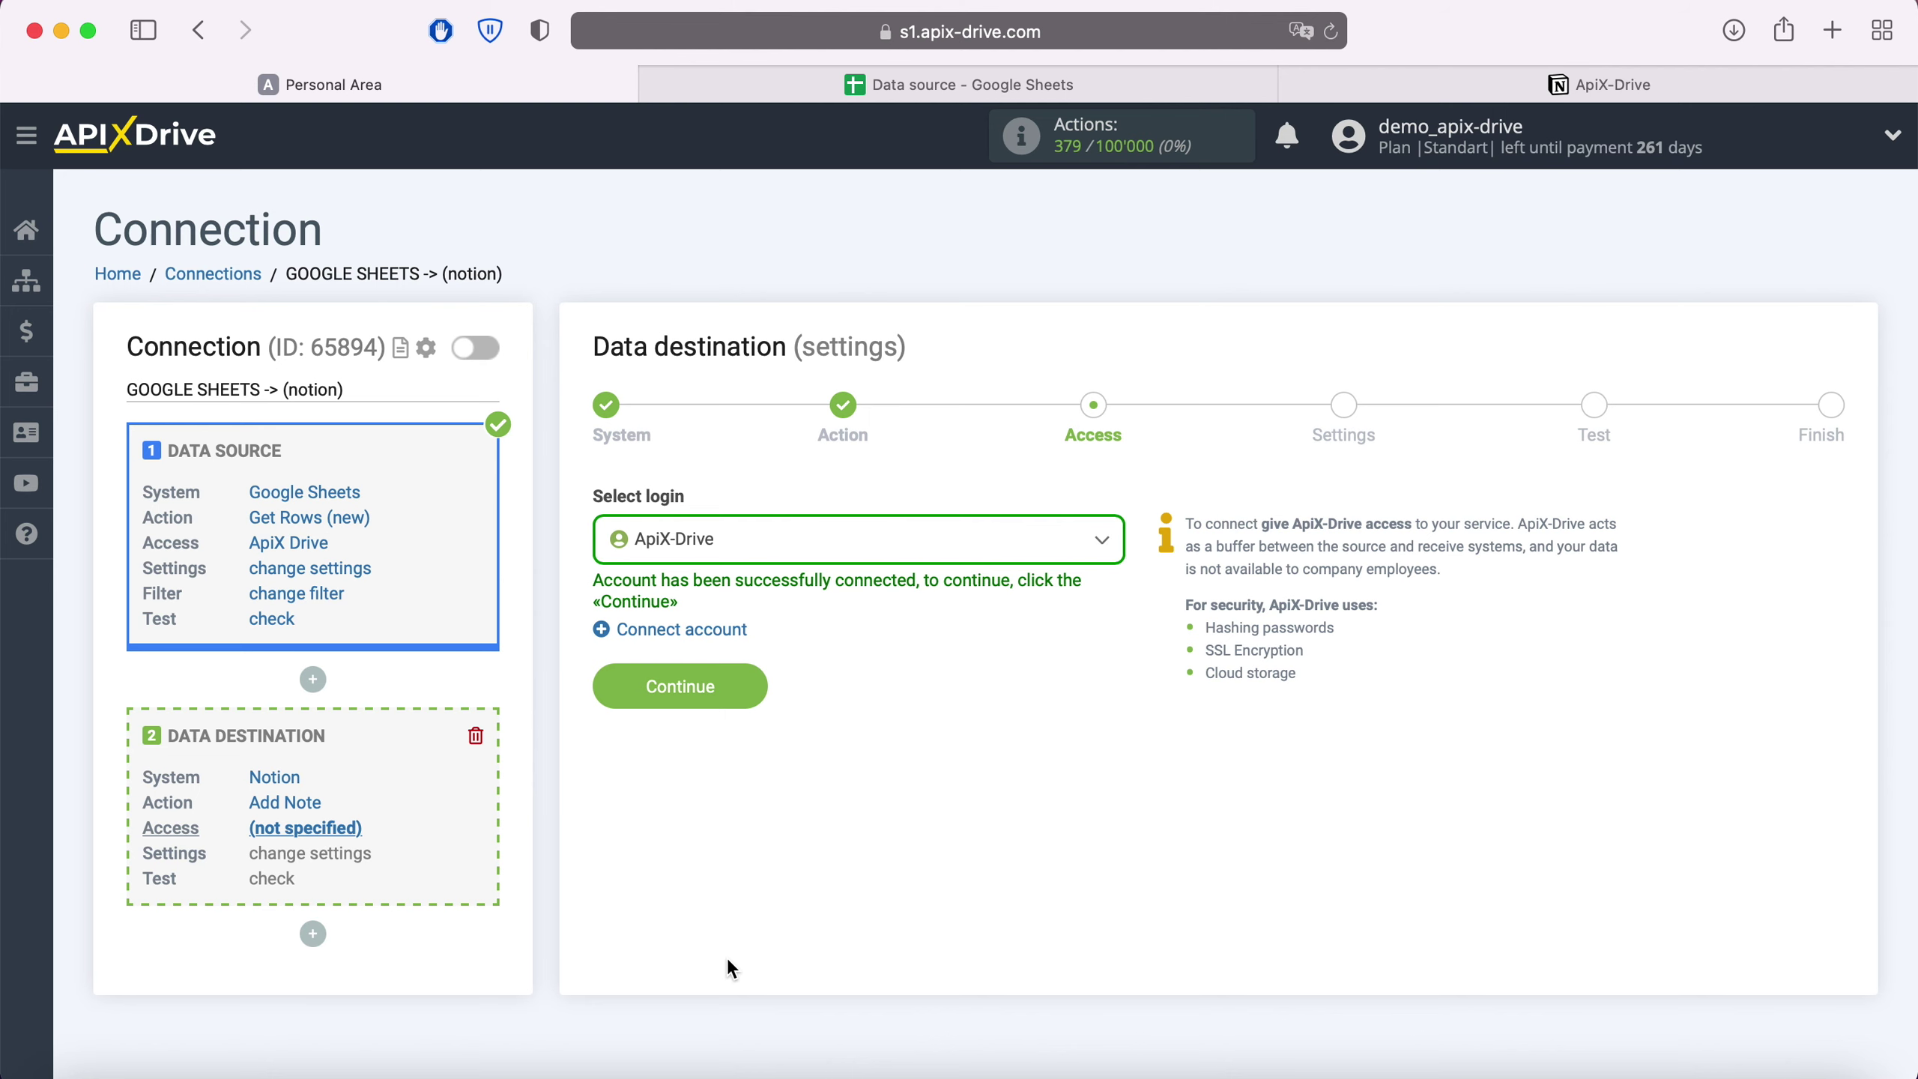
Select the ApiX-Drive Notion login and bring up the database choices.
{"action": "left_click", "coordinate": [1015, 545]}
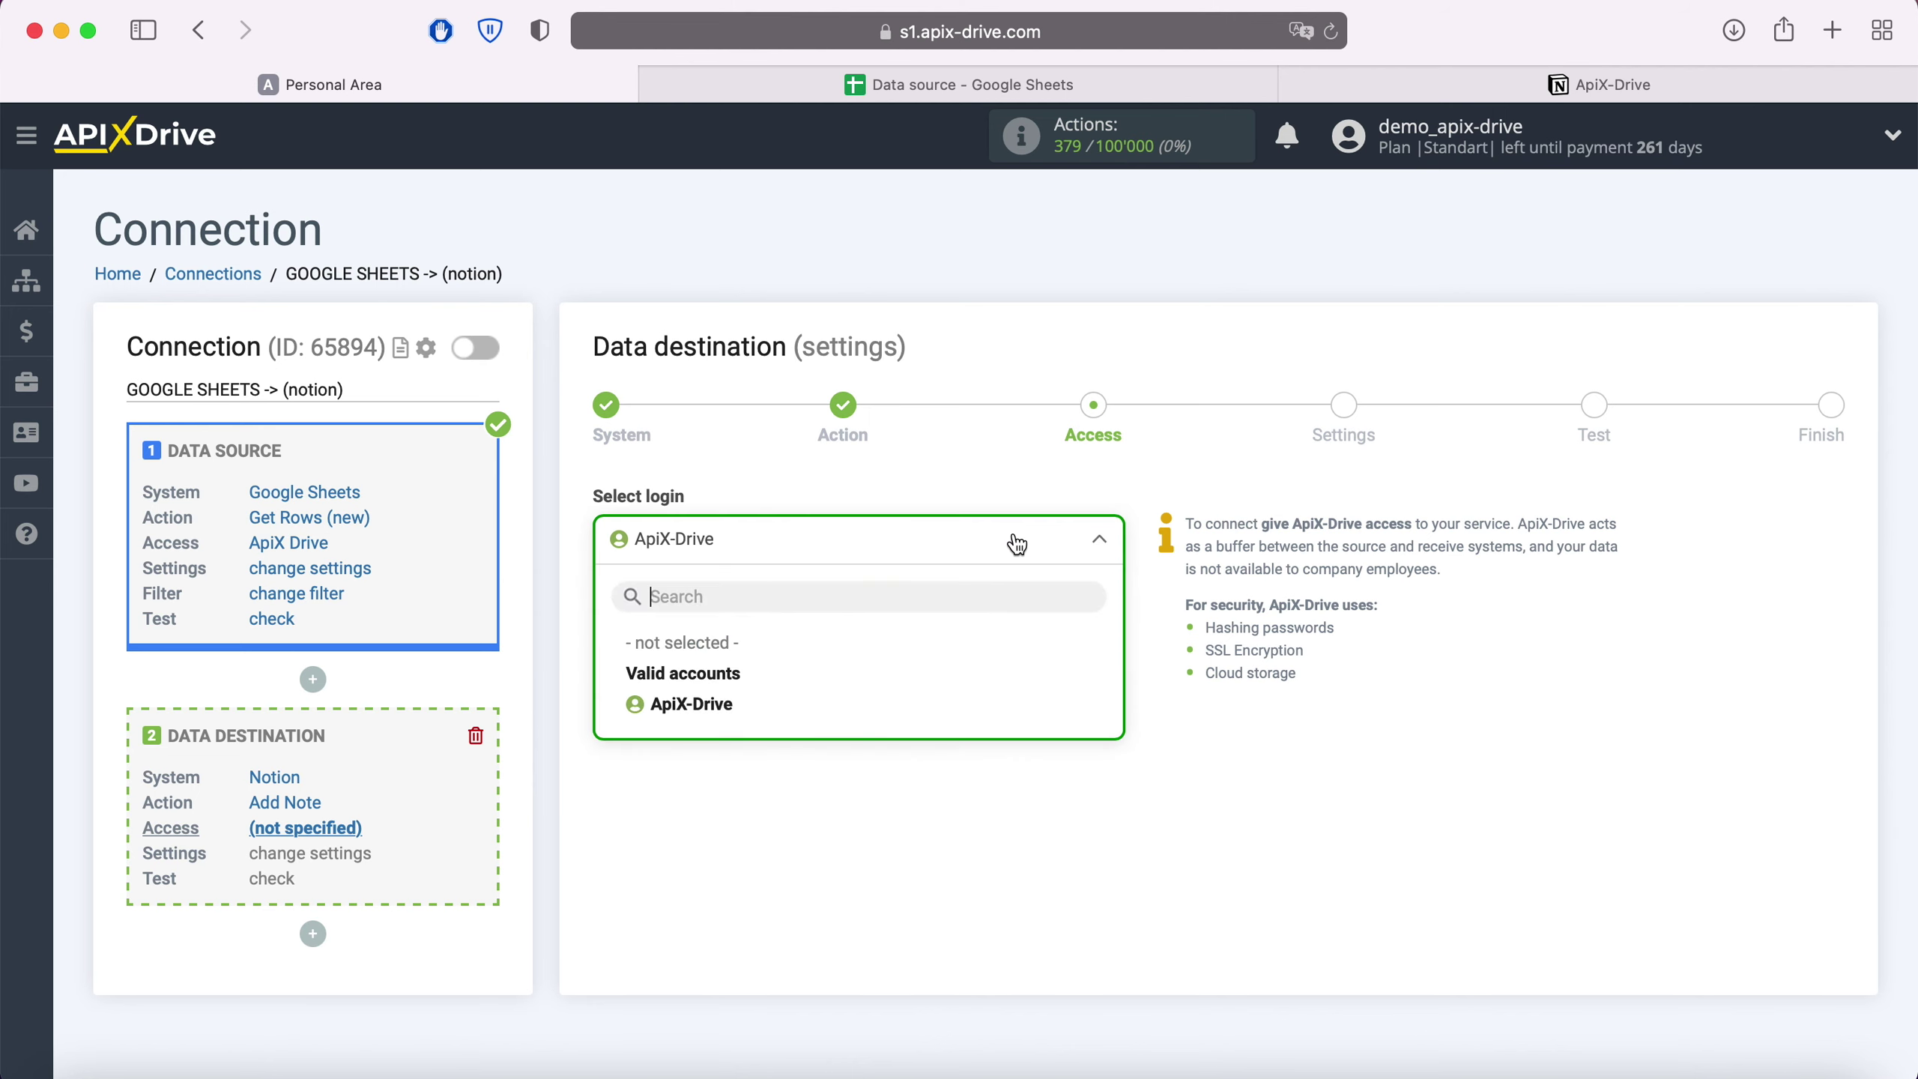
{"action": "left_click", "coordinate": [713, 706]}
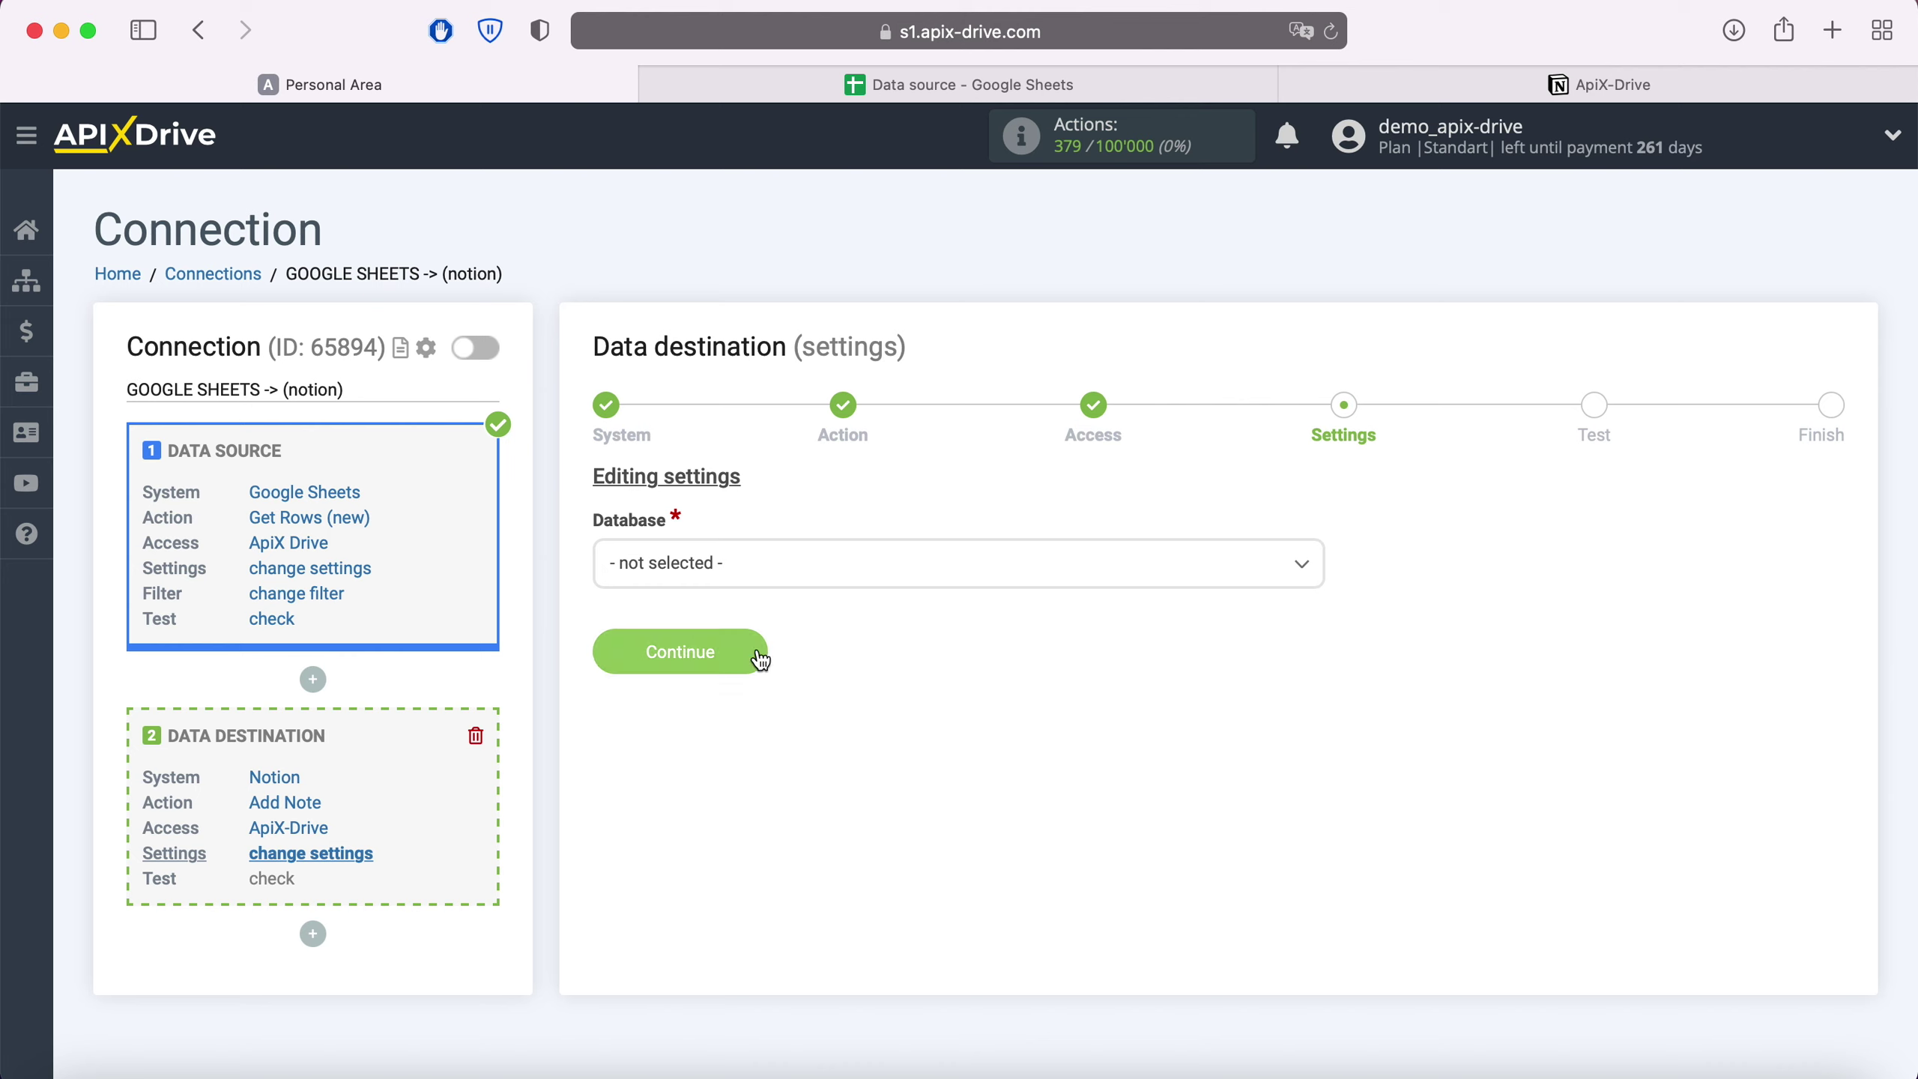
{"action": "left_click", "coordinate": [761, 574]}
Pick the ApiX-Drive database, map date to Columns A and B, Email to Column E.
{"action": "left_click", "coordinate": [704, 730]}
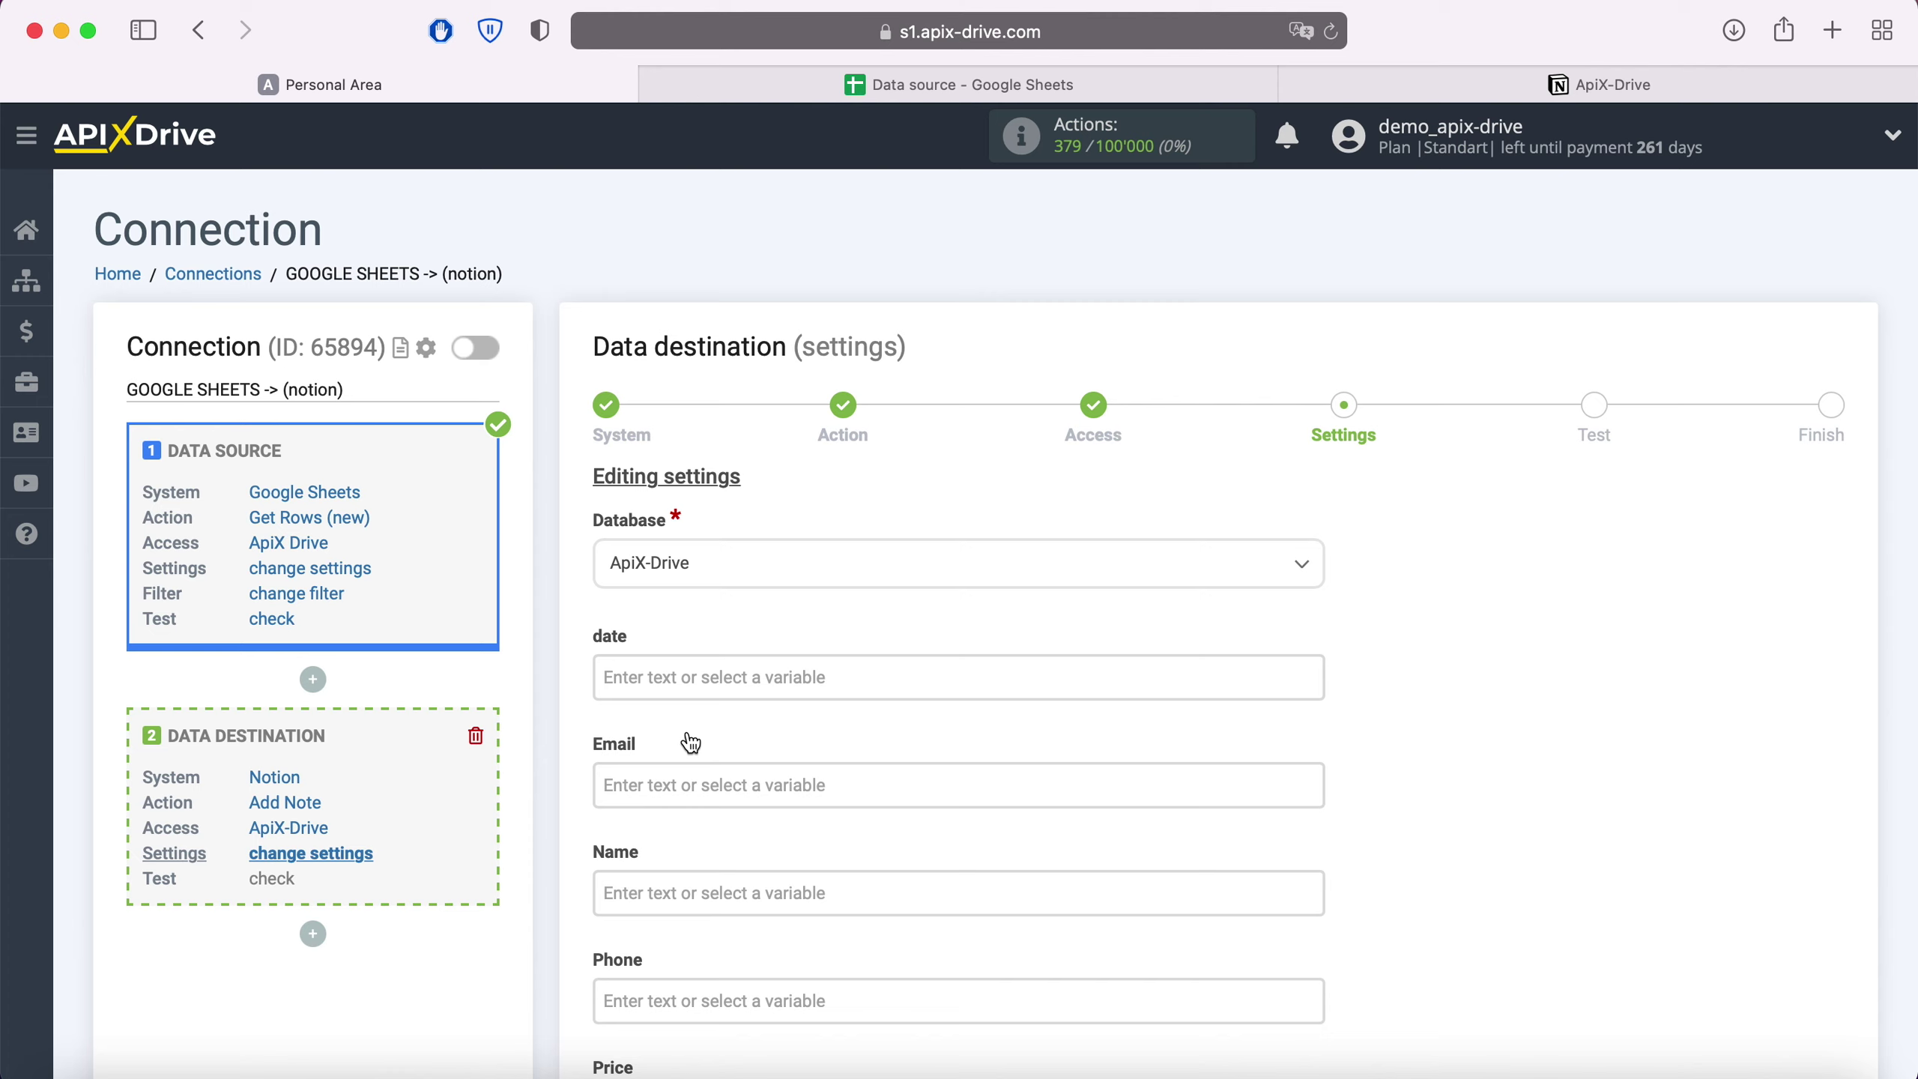
{"action": "left_click", "coordinate": [682, 691]}
{"action": "scroll", "coordinate": [678, 684], "scroll_direction": "down", "scroll_amount": 5}
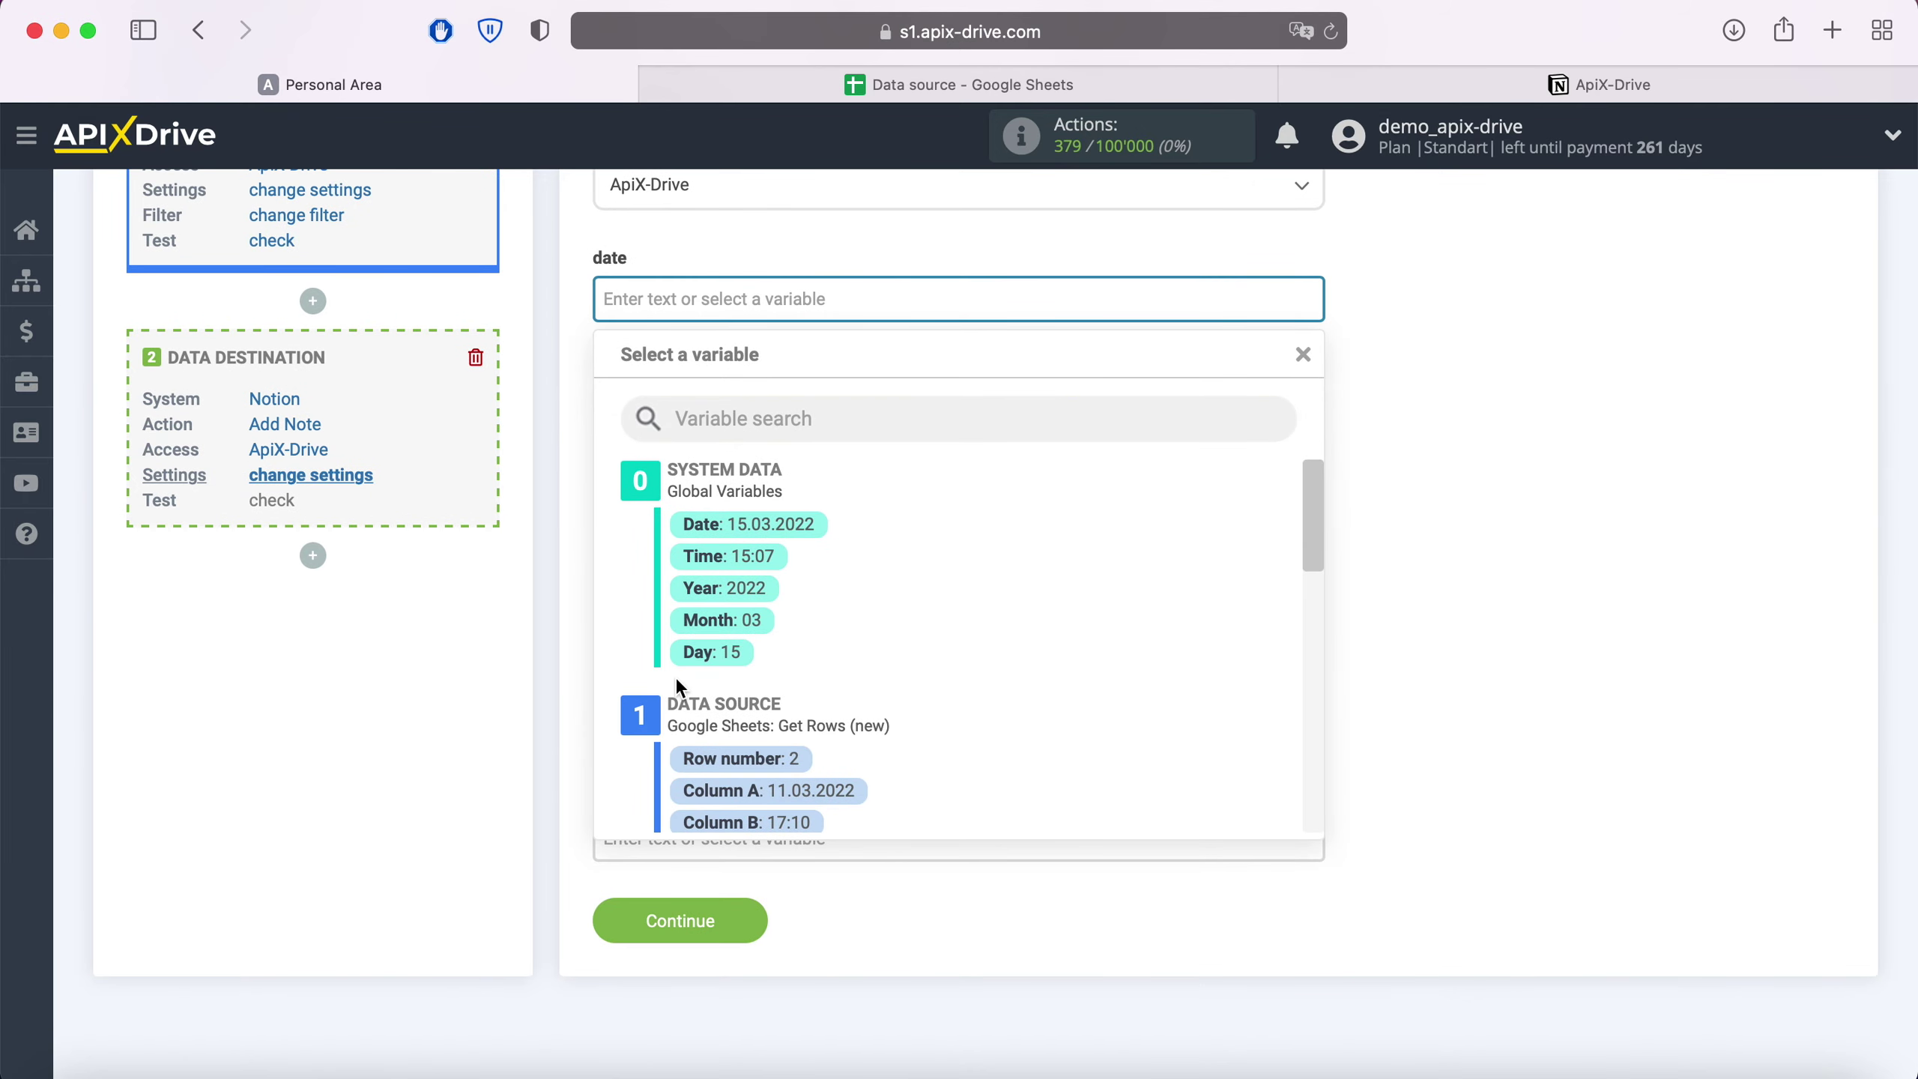
{"action": "scroll", "coordinate": [959, 634], "scroll_direction": "down", "scroll_amount": 3}
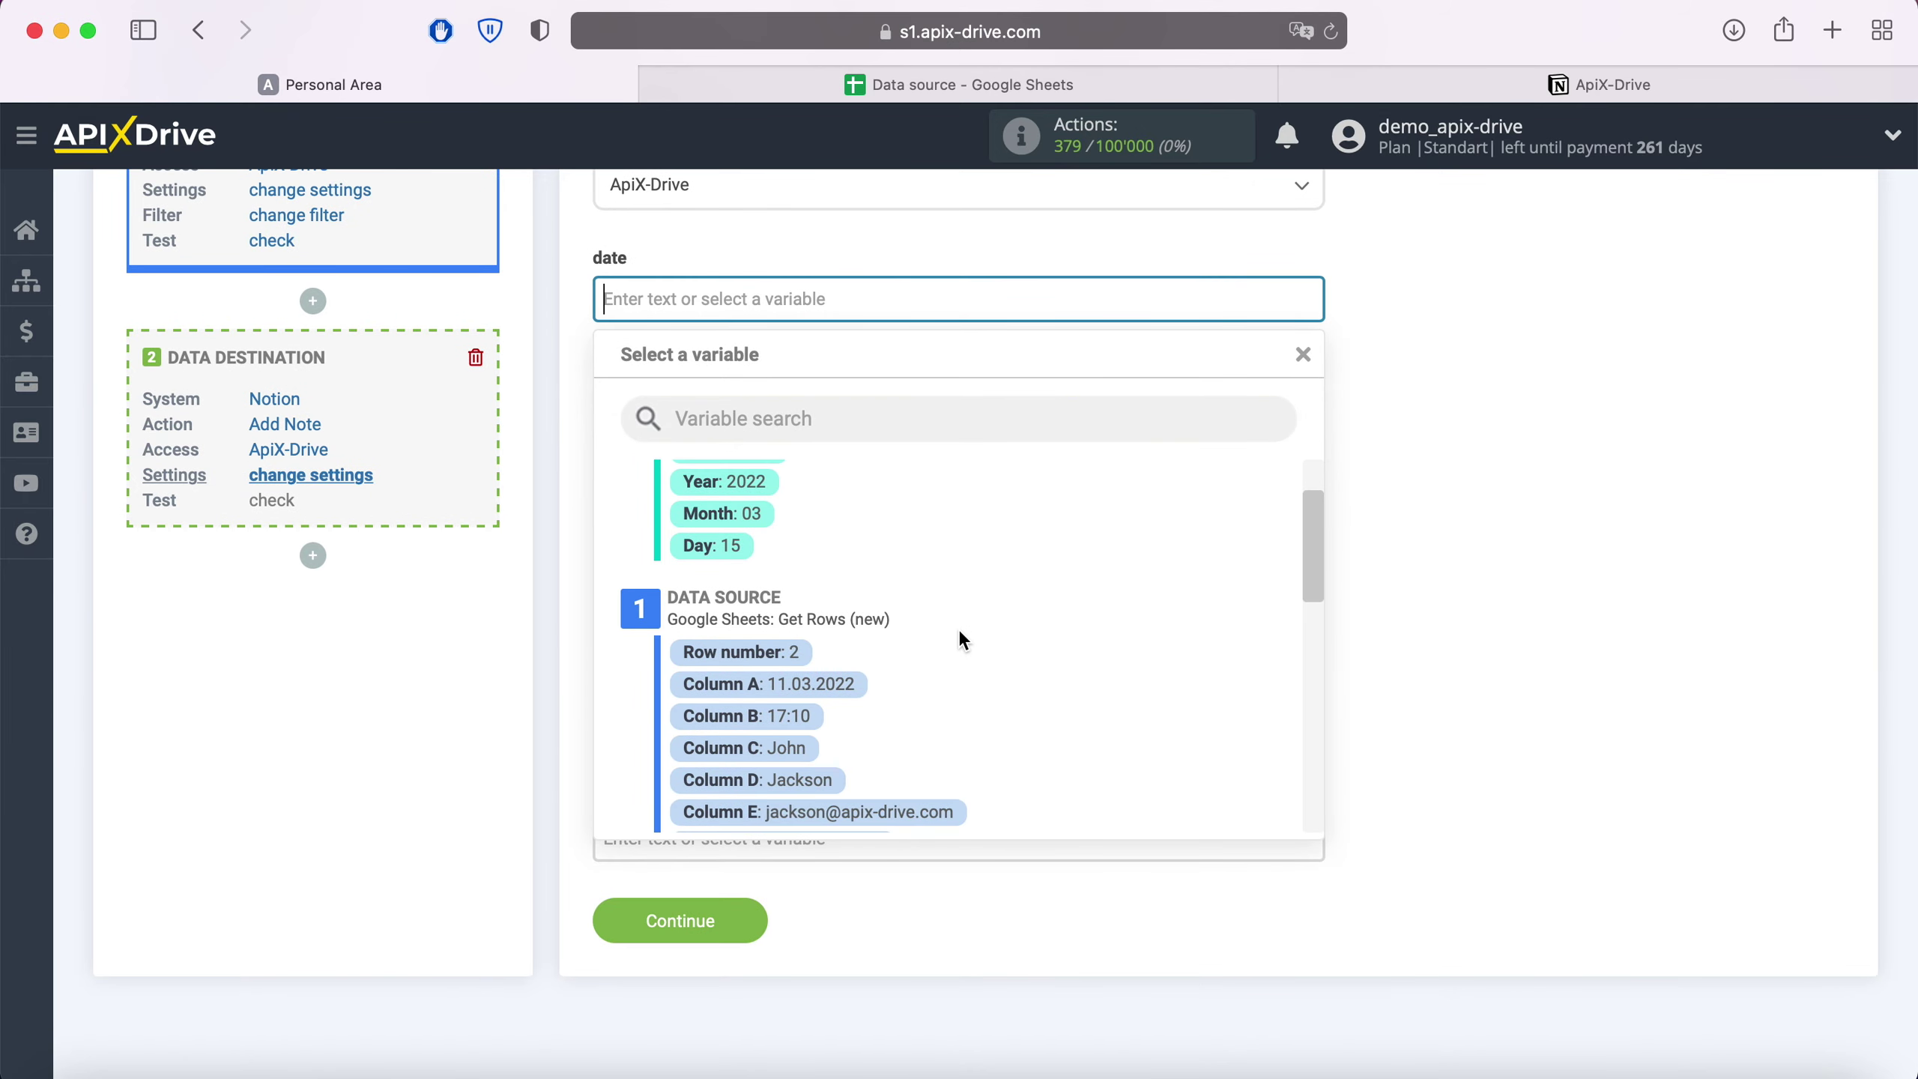
{"action": "left_click", "coordinate": [796, 684]}
{"action": "left_click", "coordinate": [970, 300]}
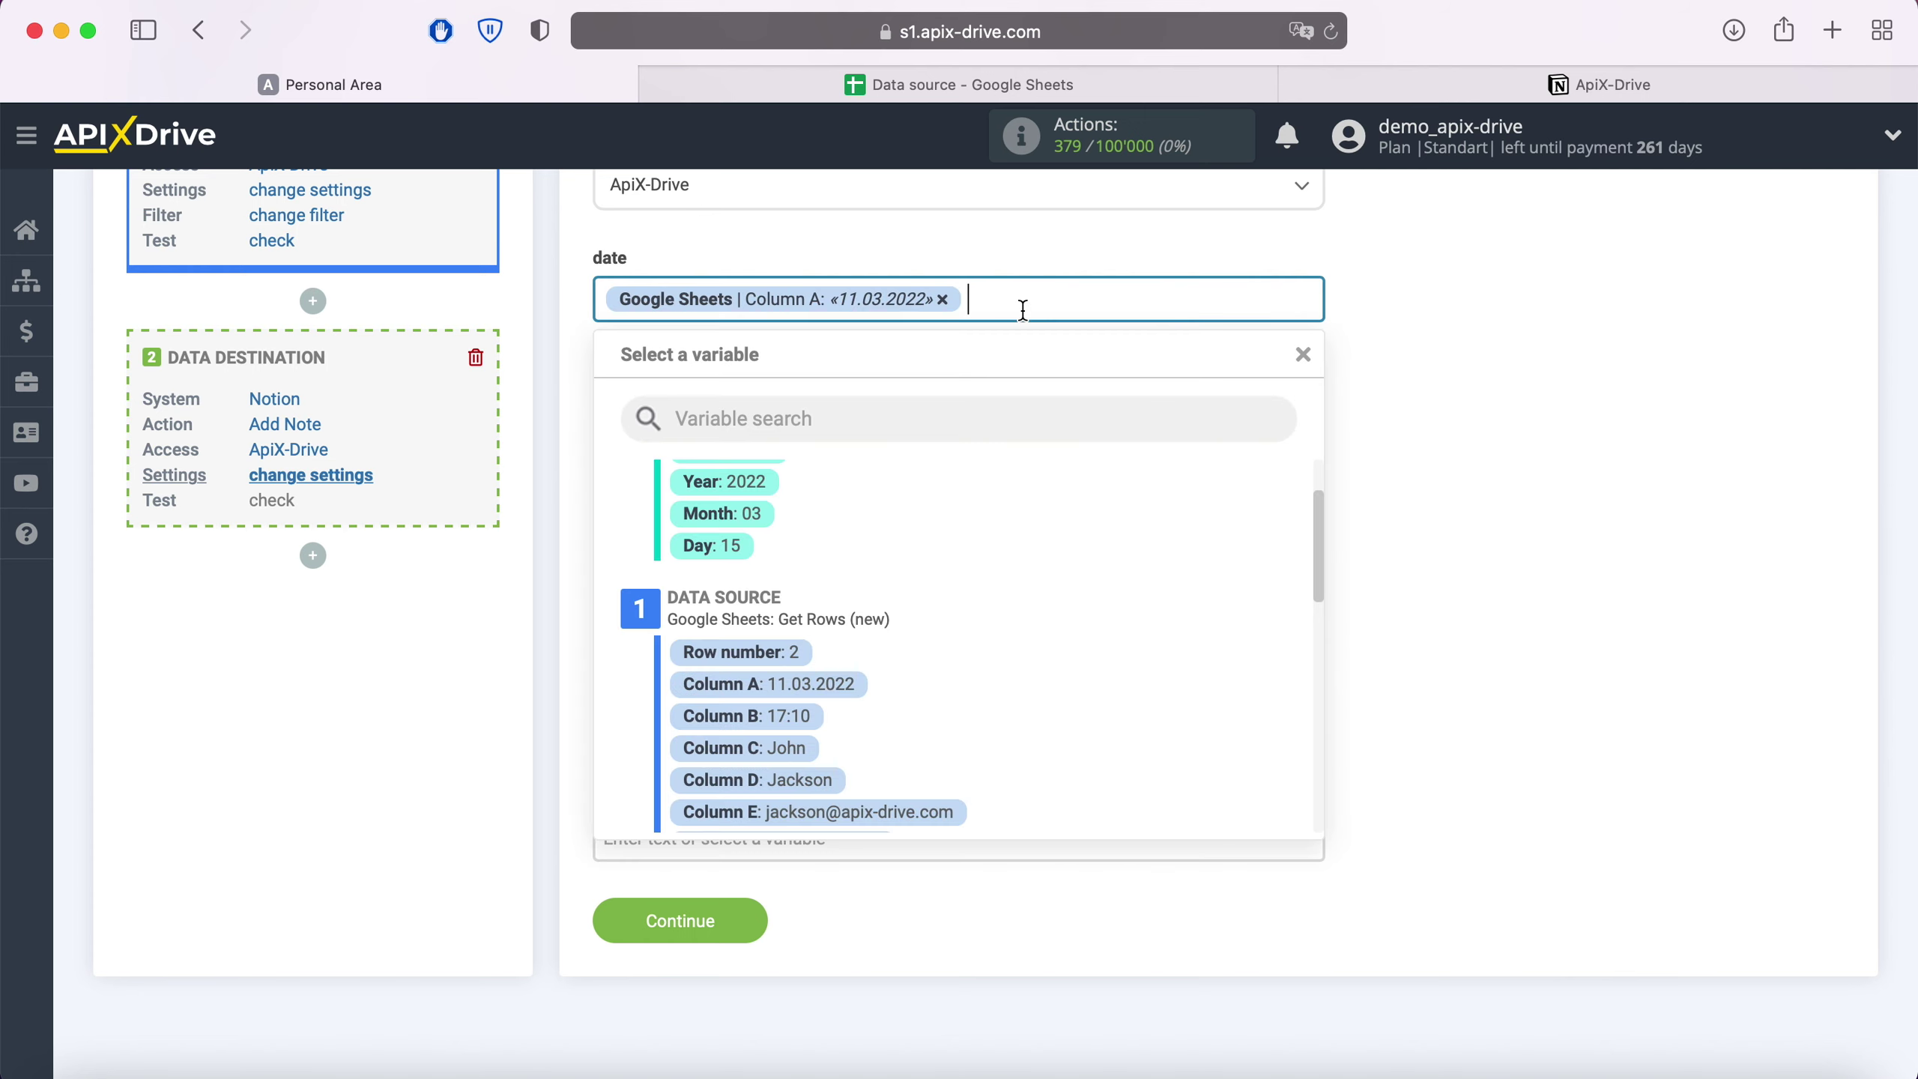
{"action": "left_click", "coordinate": [791, 714]}
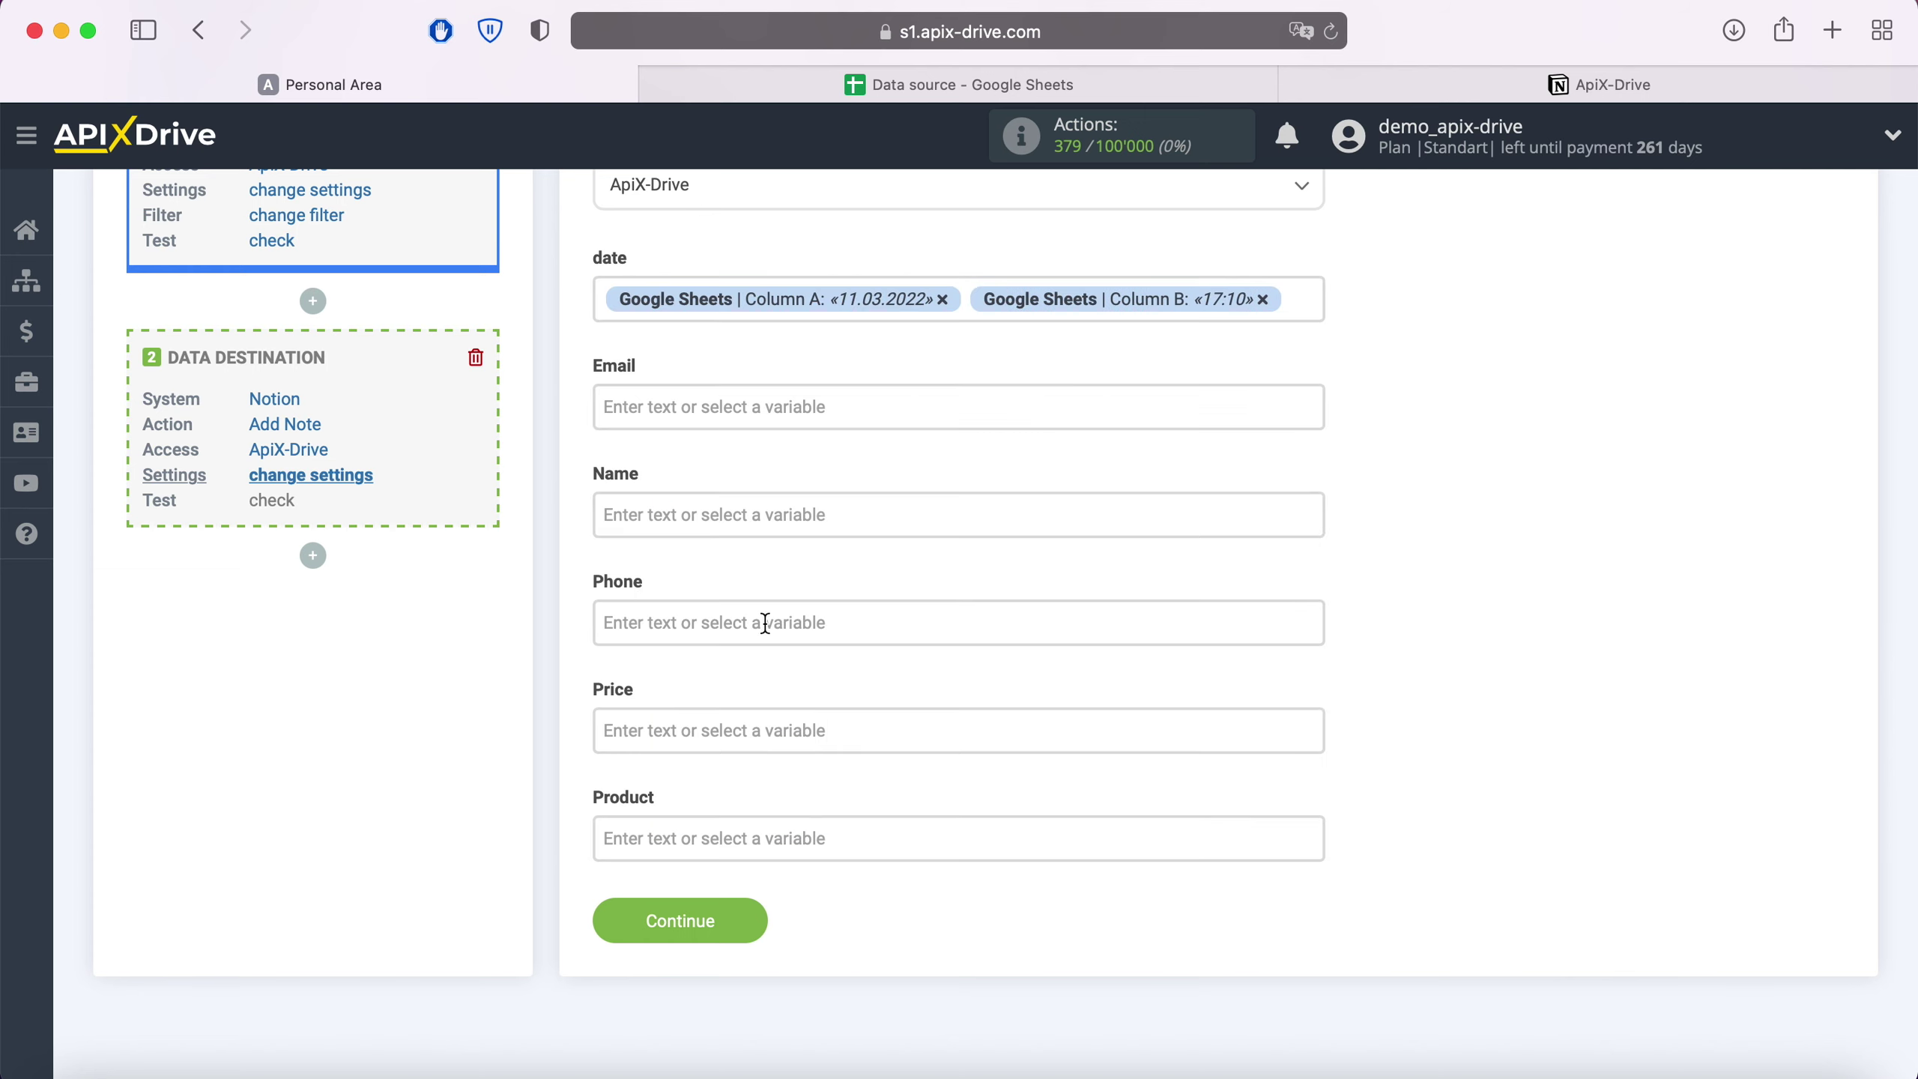
{"action": "left_click", "coordinate": [731, 409]}
{"action": "scroll", "coordinate": [1073, 588], "scroll_direction": "down", "scroll_amount": 1}
{"action": "scroll", "coordinate": [1072, 588], "scroll_direction": "down", "scroll_amount": 3}
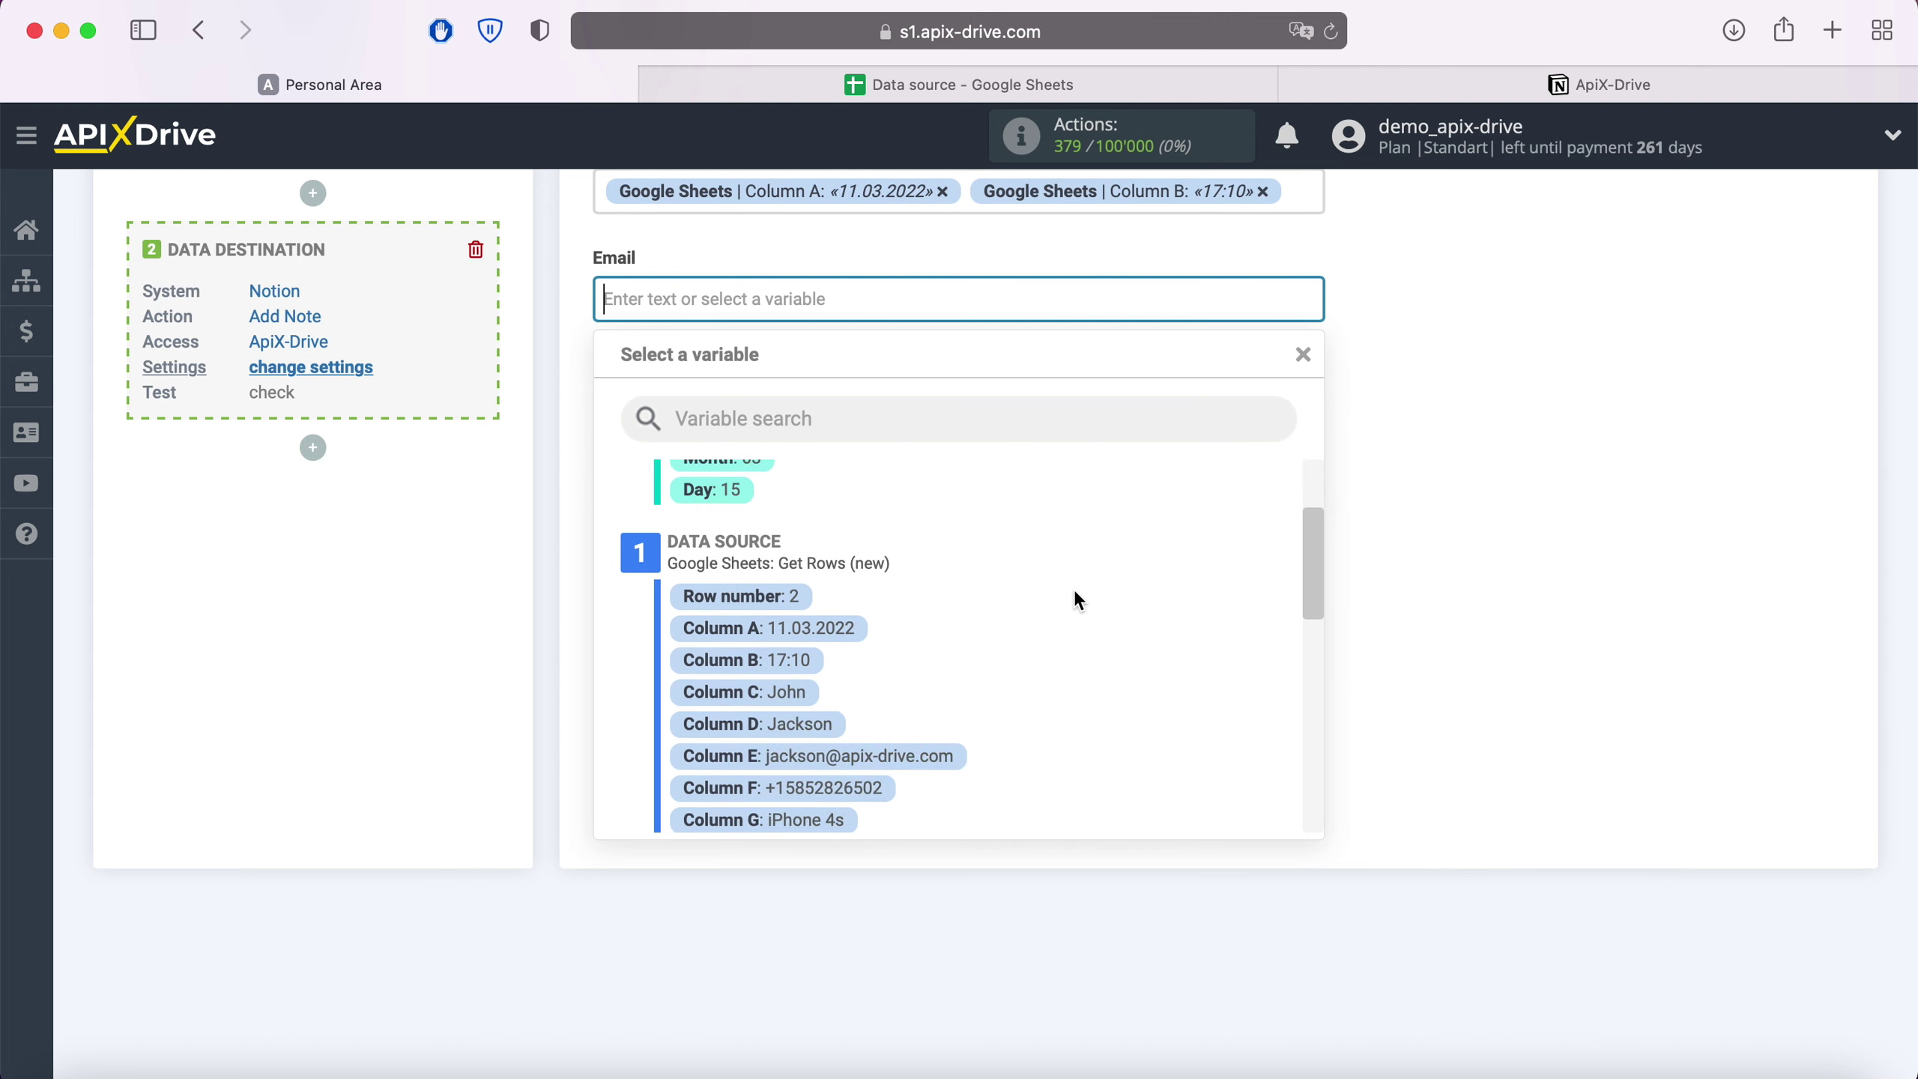
{"action": "left_click", "coordinate": [933, 769]}
Map Name to Columns C and D, and Phone to Column F.
{"action": "left_click", "coordinate": [731, 406]}
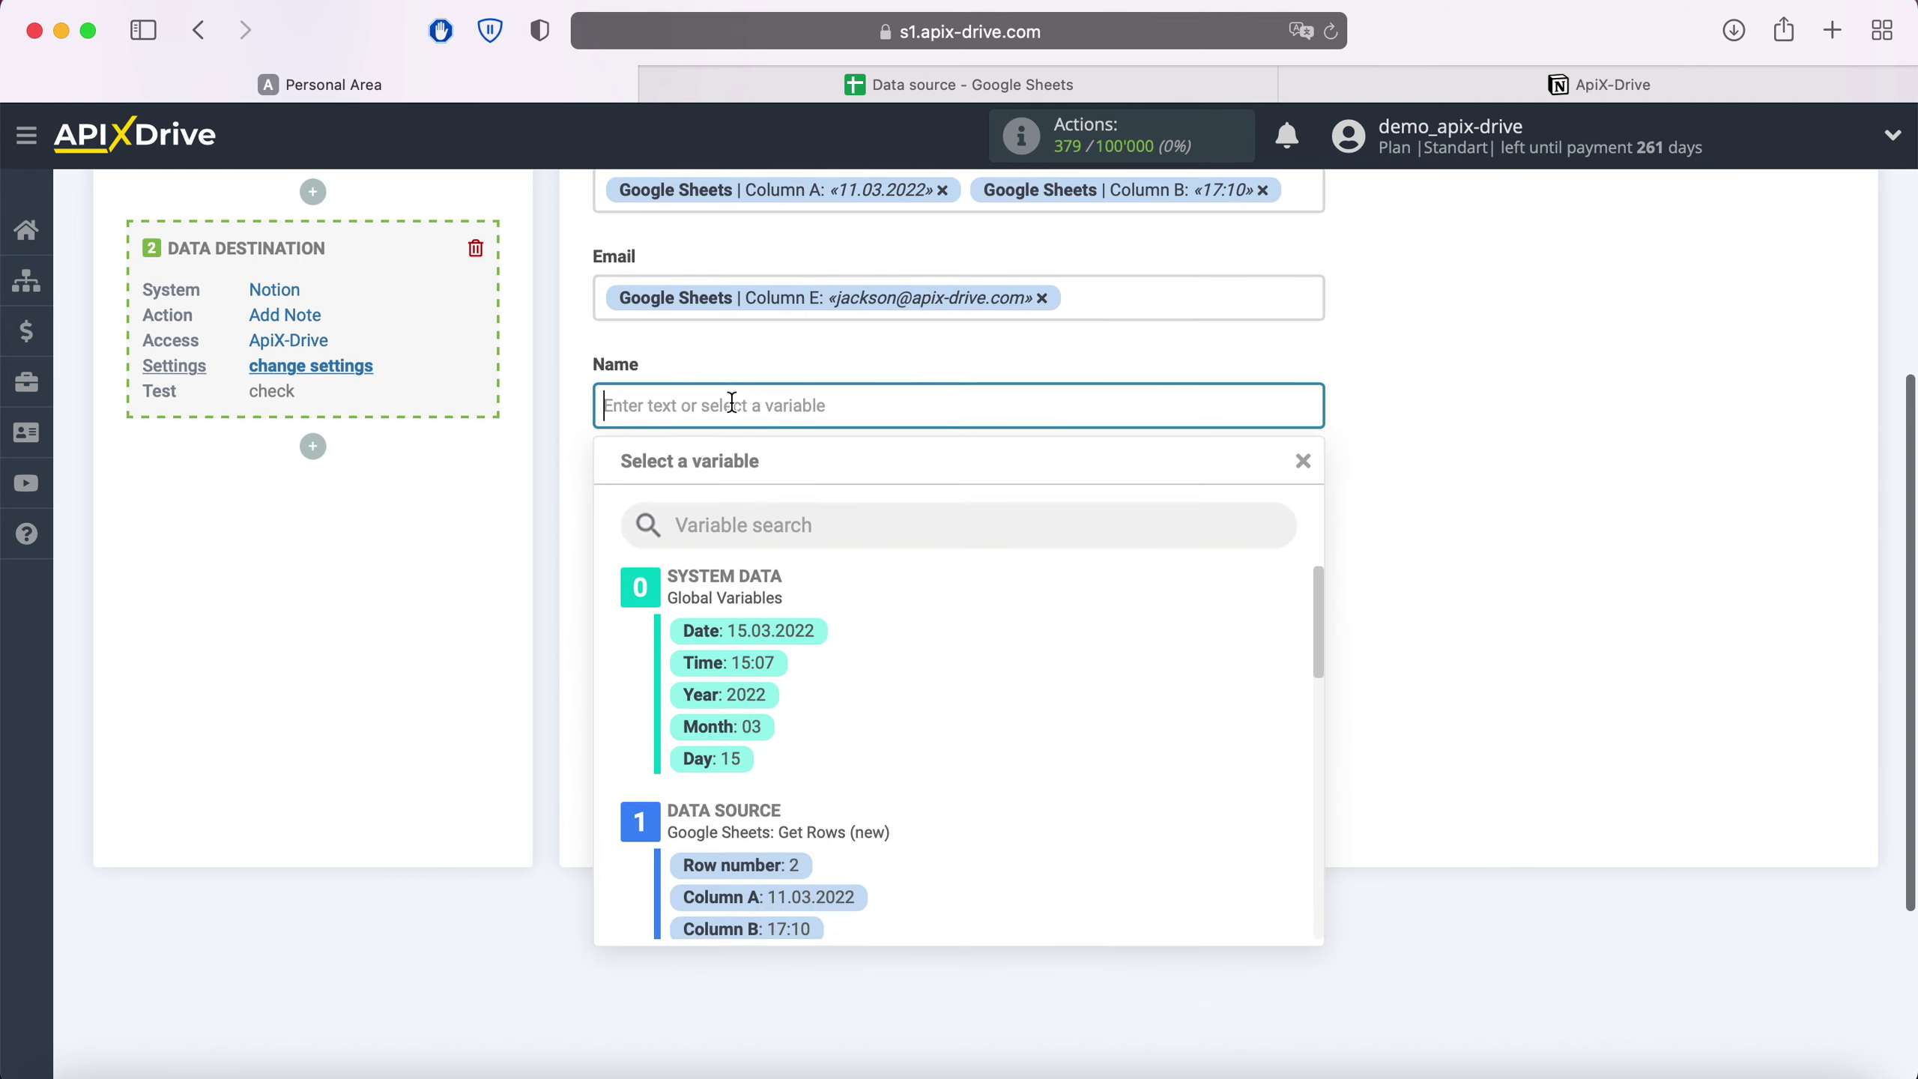
{"action": "scroll", "coordinate": [1093, 669], "scroll_direction": "down", "scroll_amount": 1}
{"action": "scroll", "coordinate": [1093, 668], "scroll_direction": "down", "scroll_amount": 2}
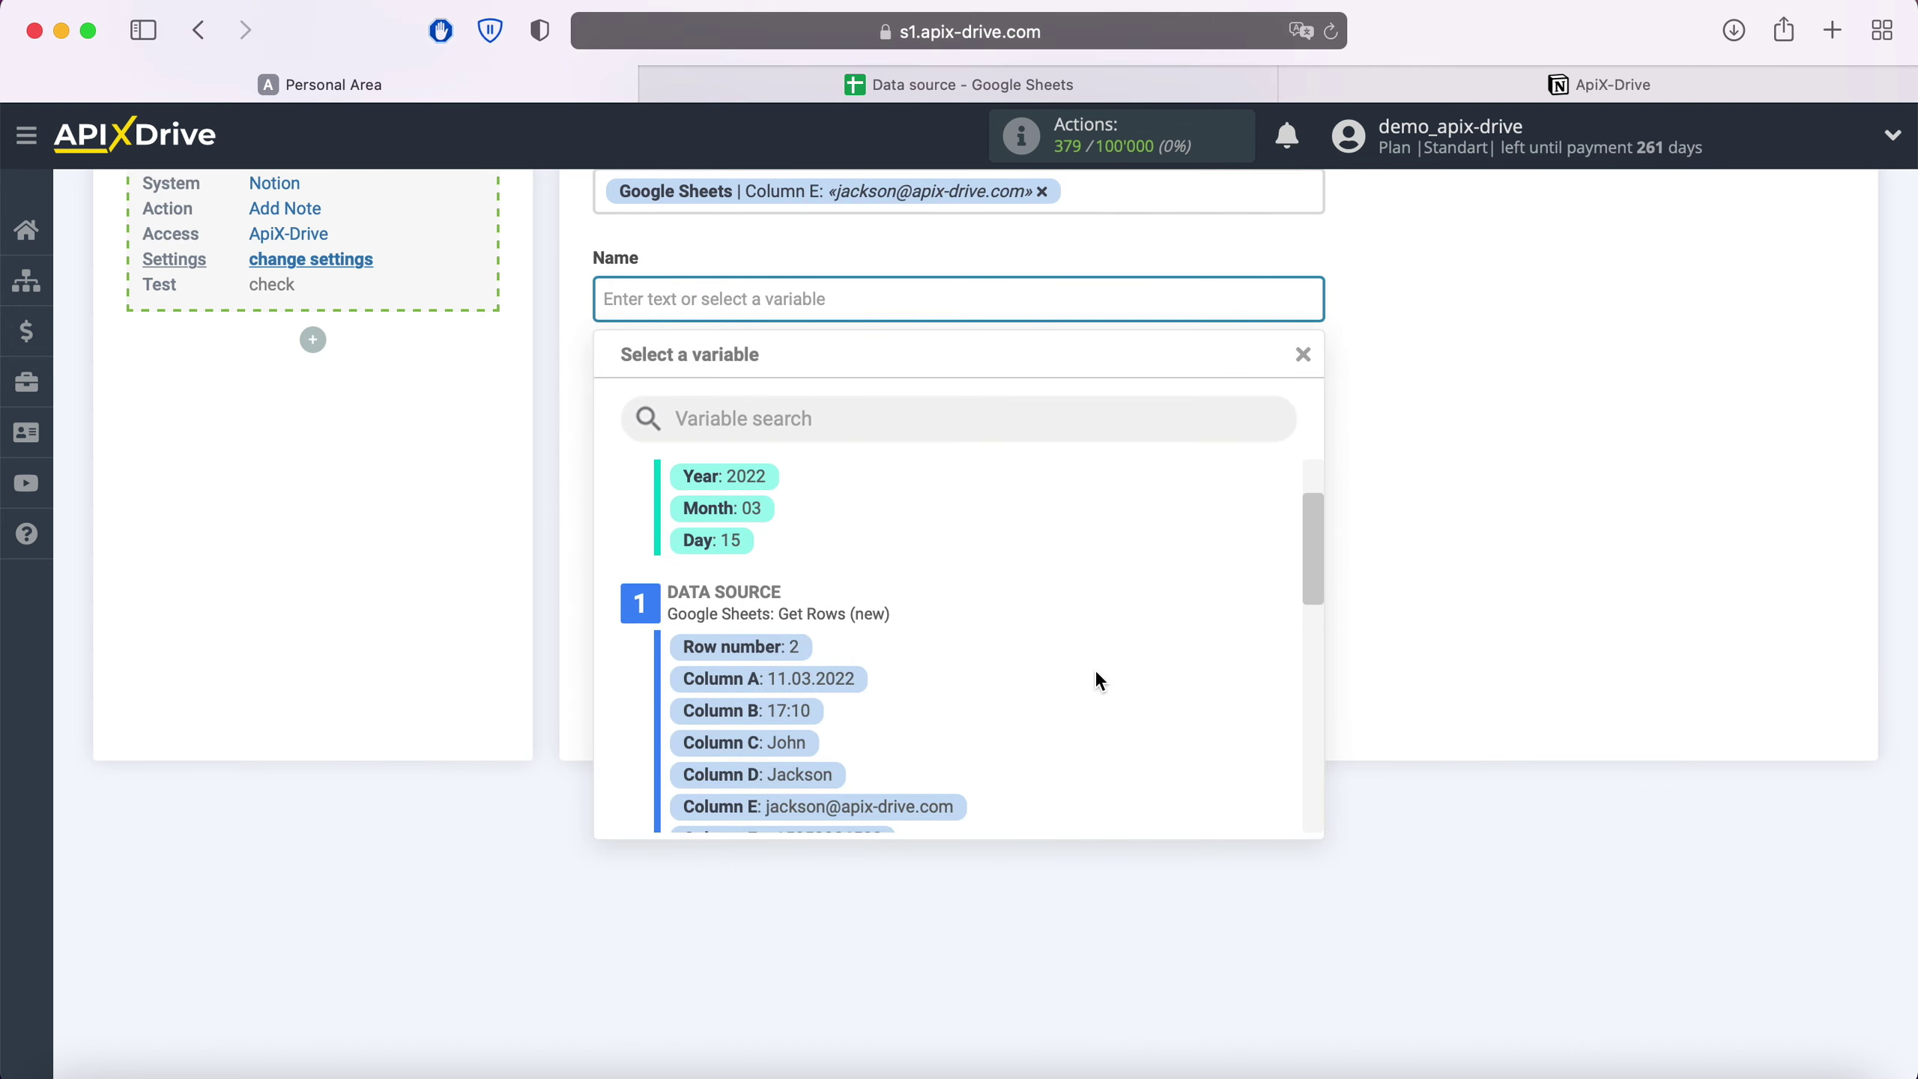
{"action": "left_click", "coordinate": [794, 740]}
{"action": "left_click", "coordinate": [984, 300]}
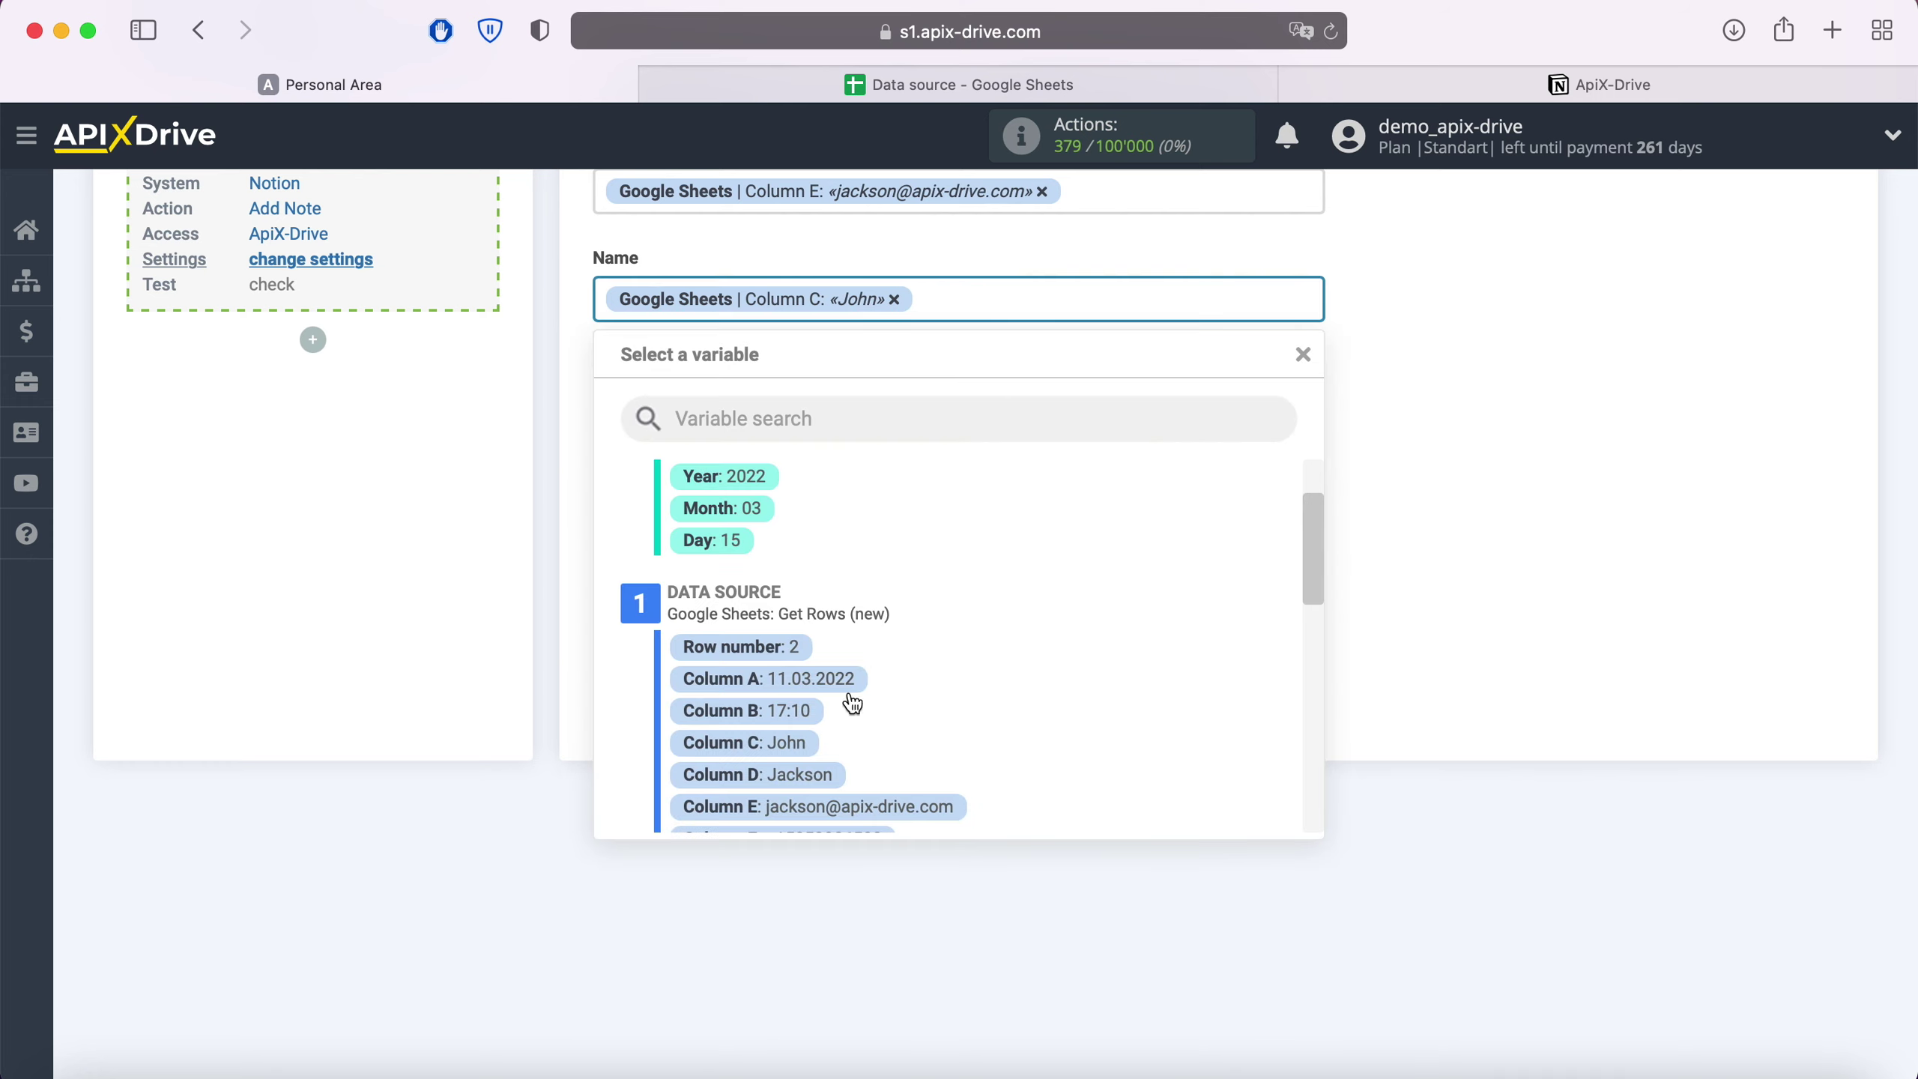
{"action": "left_click", "coordinate": [806, 783]}
{"action": "left_click", "coordinate": [729, 415]}
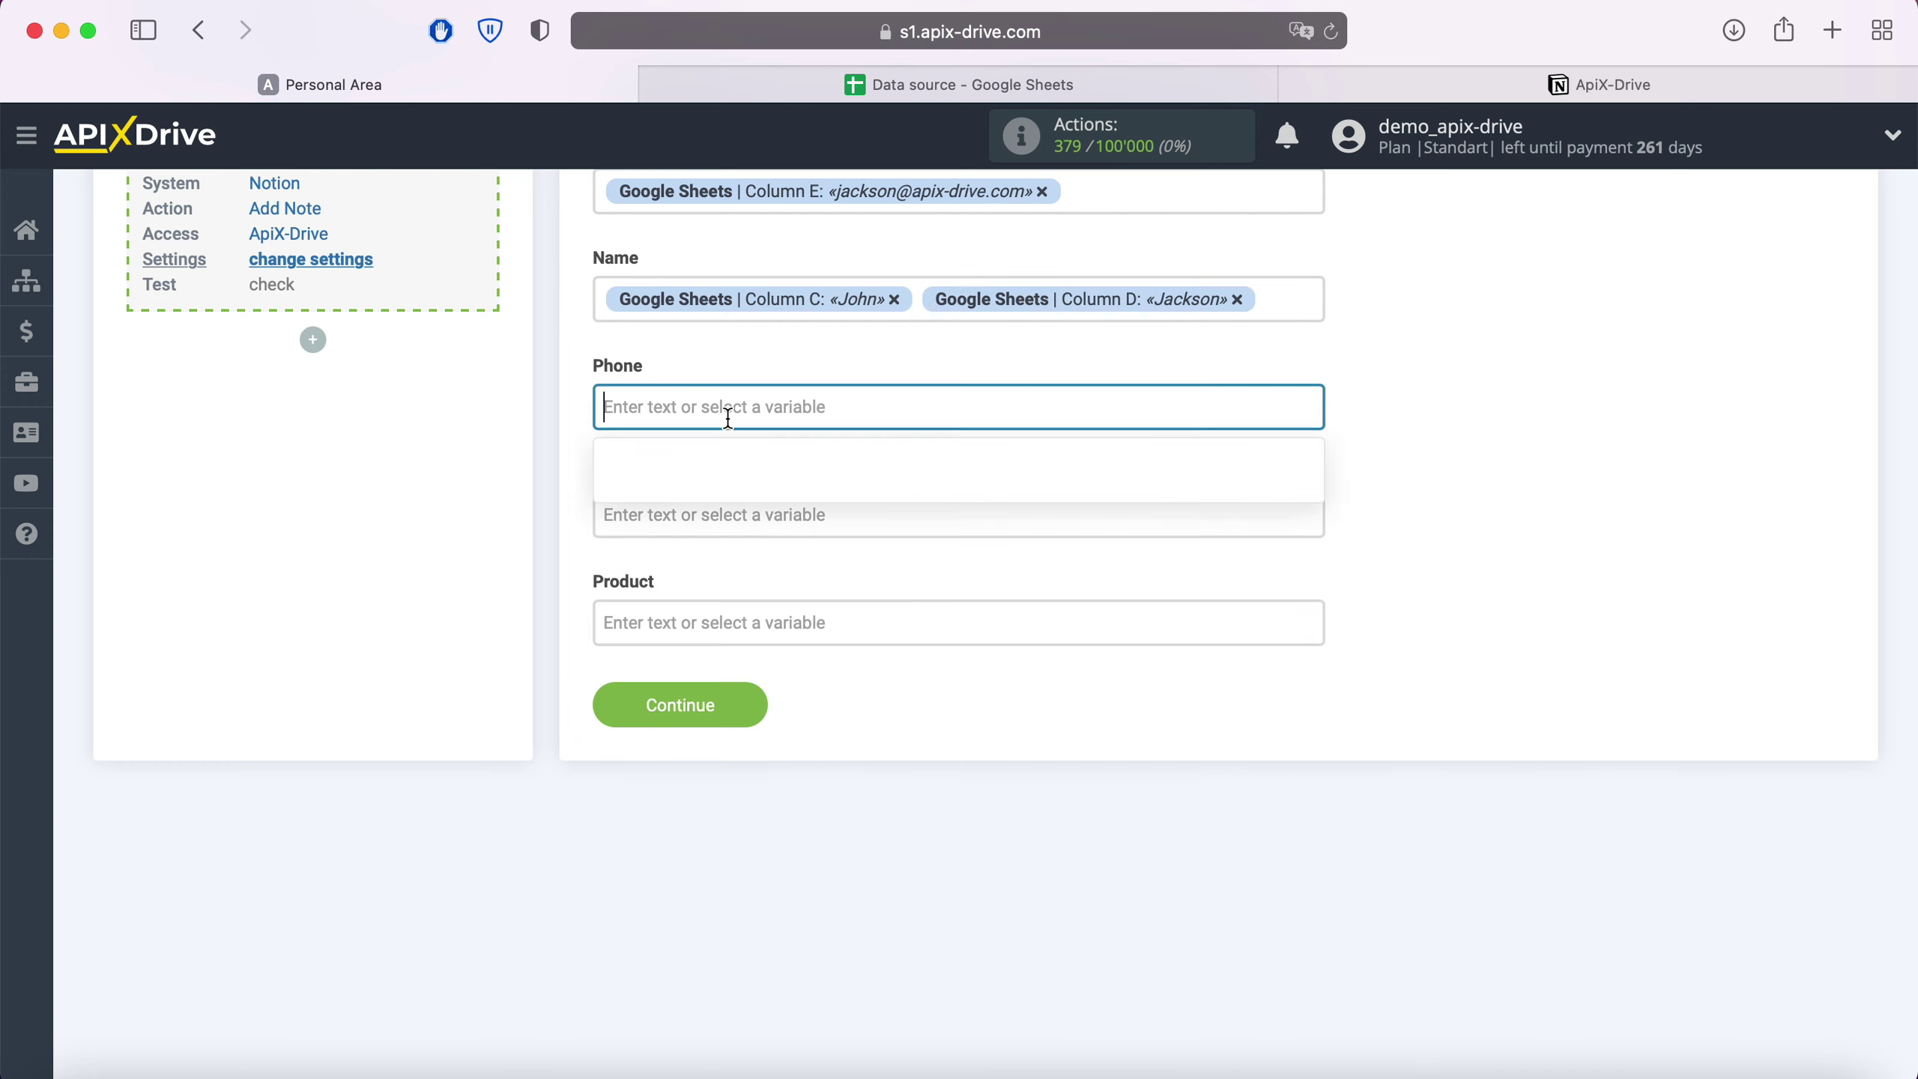
{"action": "scroll", "coordinate": [1033, 621], "scroll_direction": "down", "scroll_amount": 3}
{"action": "scroll", "coordinate": [1033, 621], "scroll_direction": "down", "scroll_amount": 1}
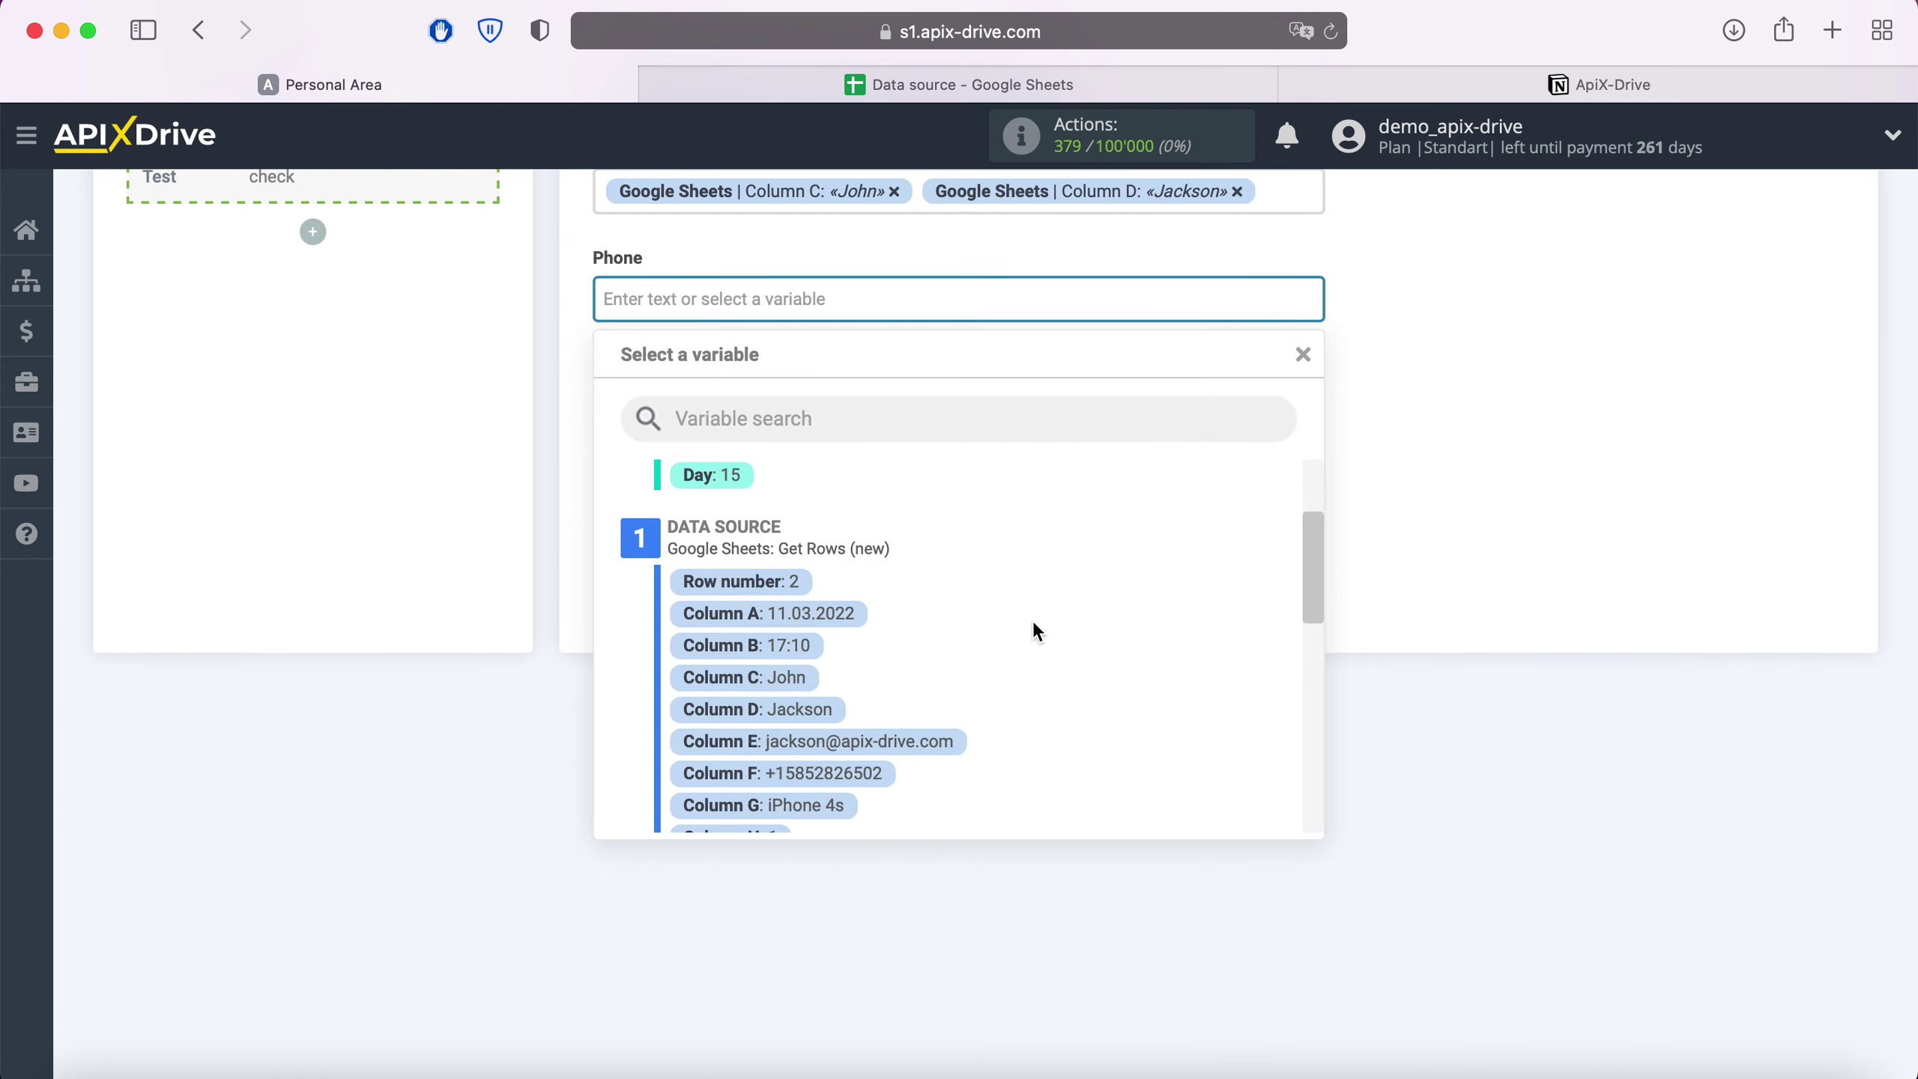
{"action": "left_click", "coordinate": [869, 773]}
Map Price to Column I and Product to Column G, then save the mapping.
{"action": "left_click", "coordinate": [730, 404]}
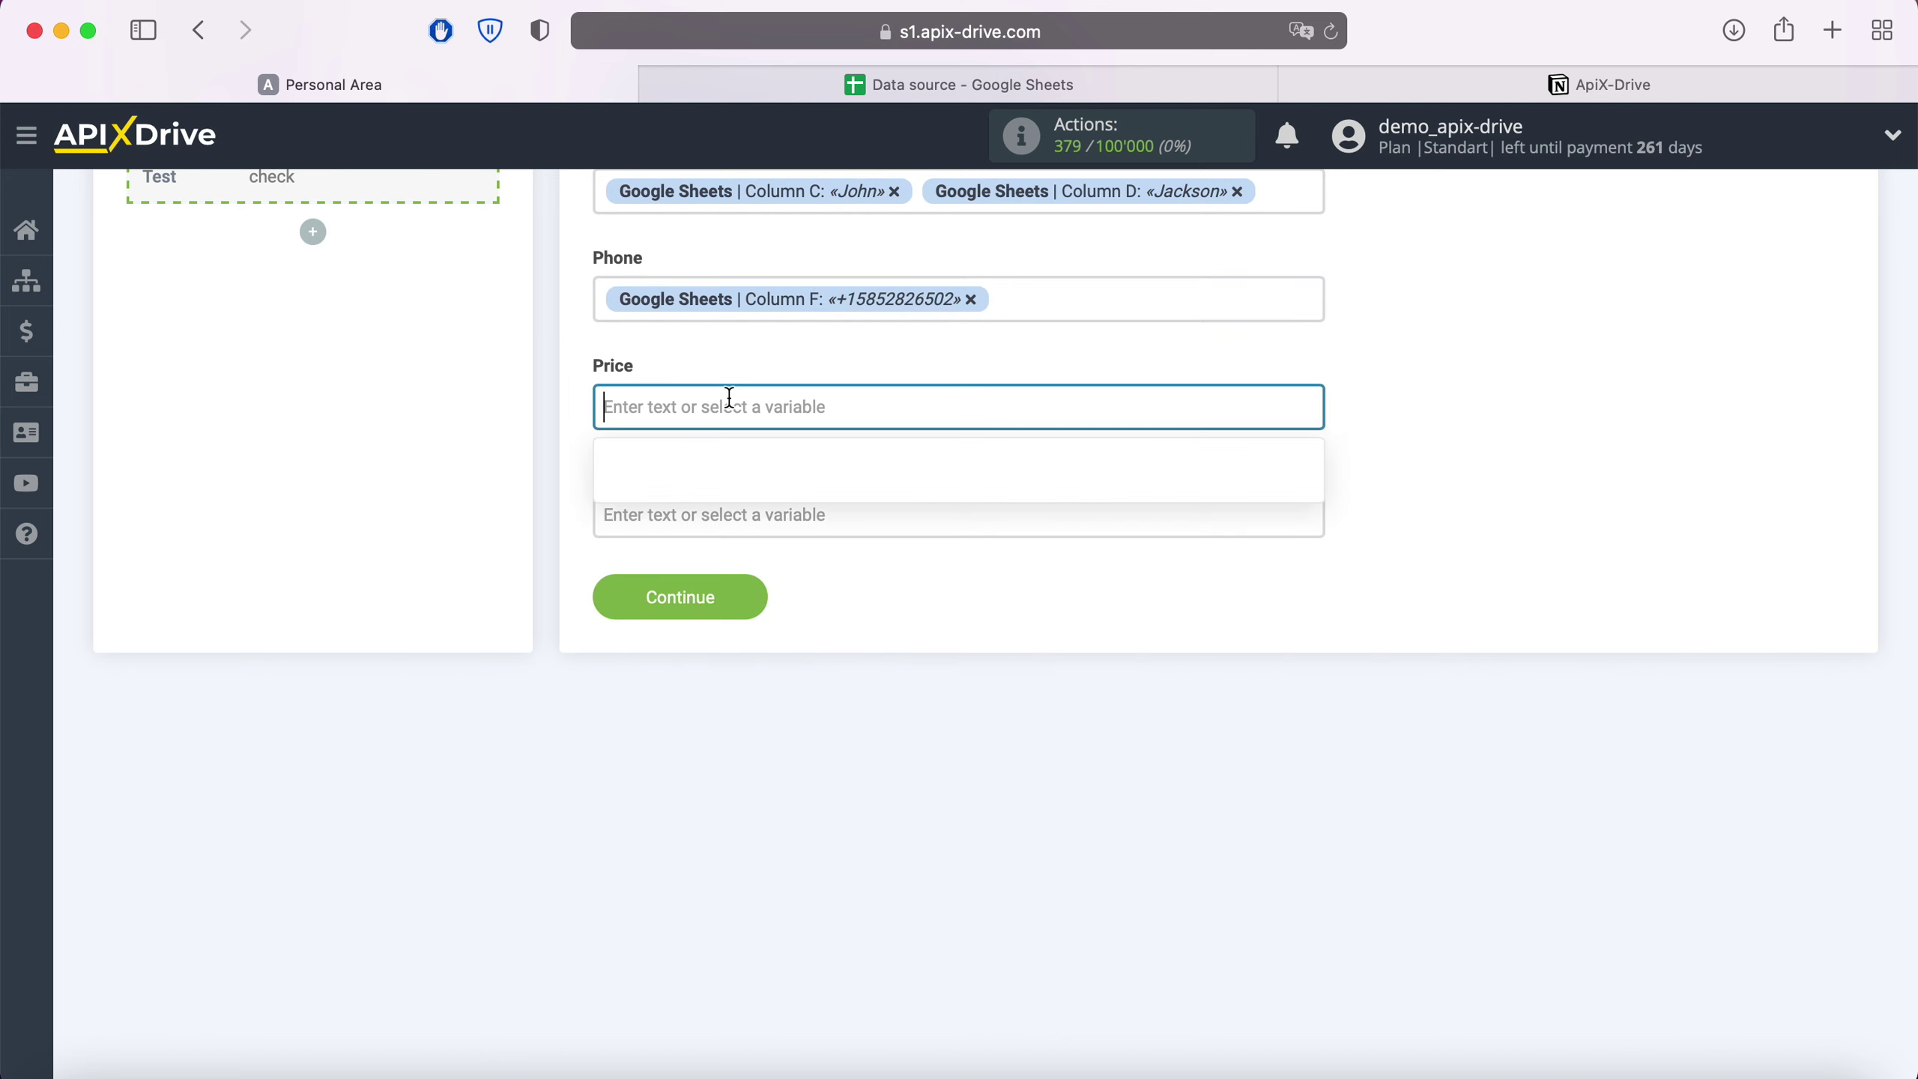
{"action": "scroll", "coordinate": [974, 540], "scroll_direction": "down", "scroll_amount": 3}
{"action": "scroll", "coordinate": [998, 528], "scroll_direction": "down", "scroll_amount": 3}
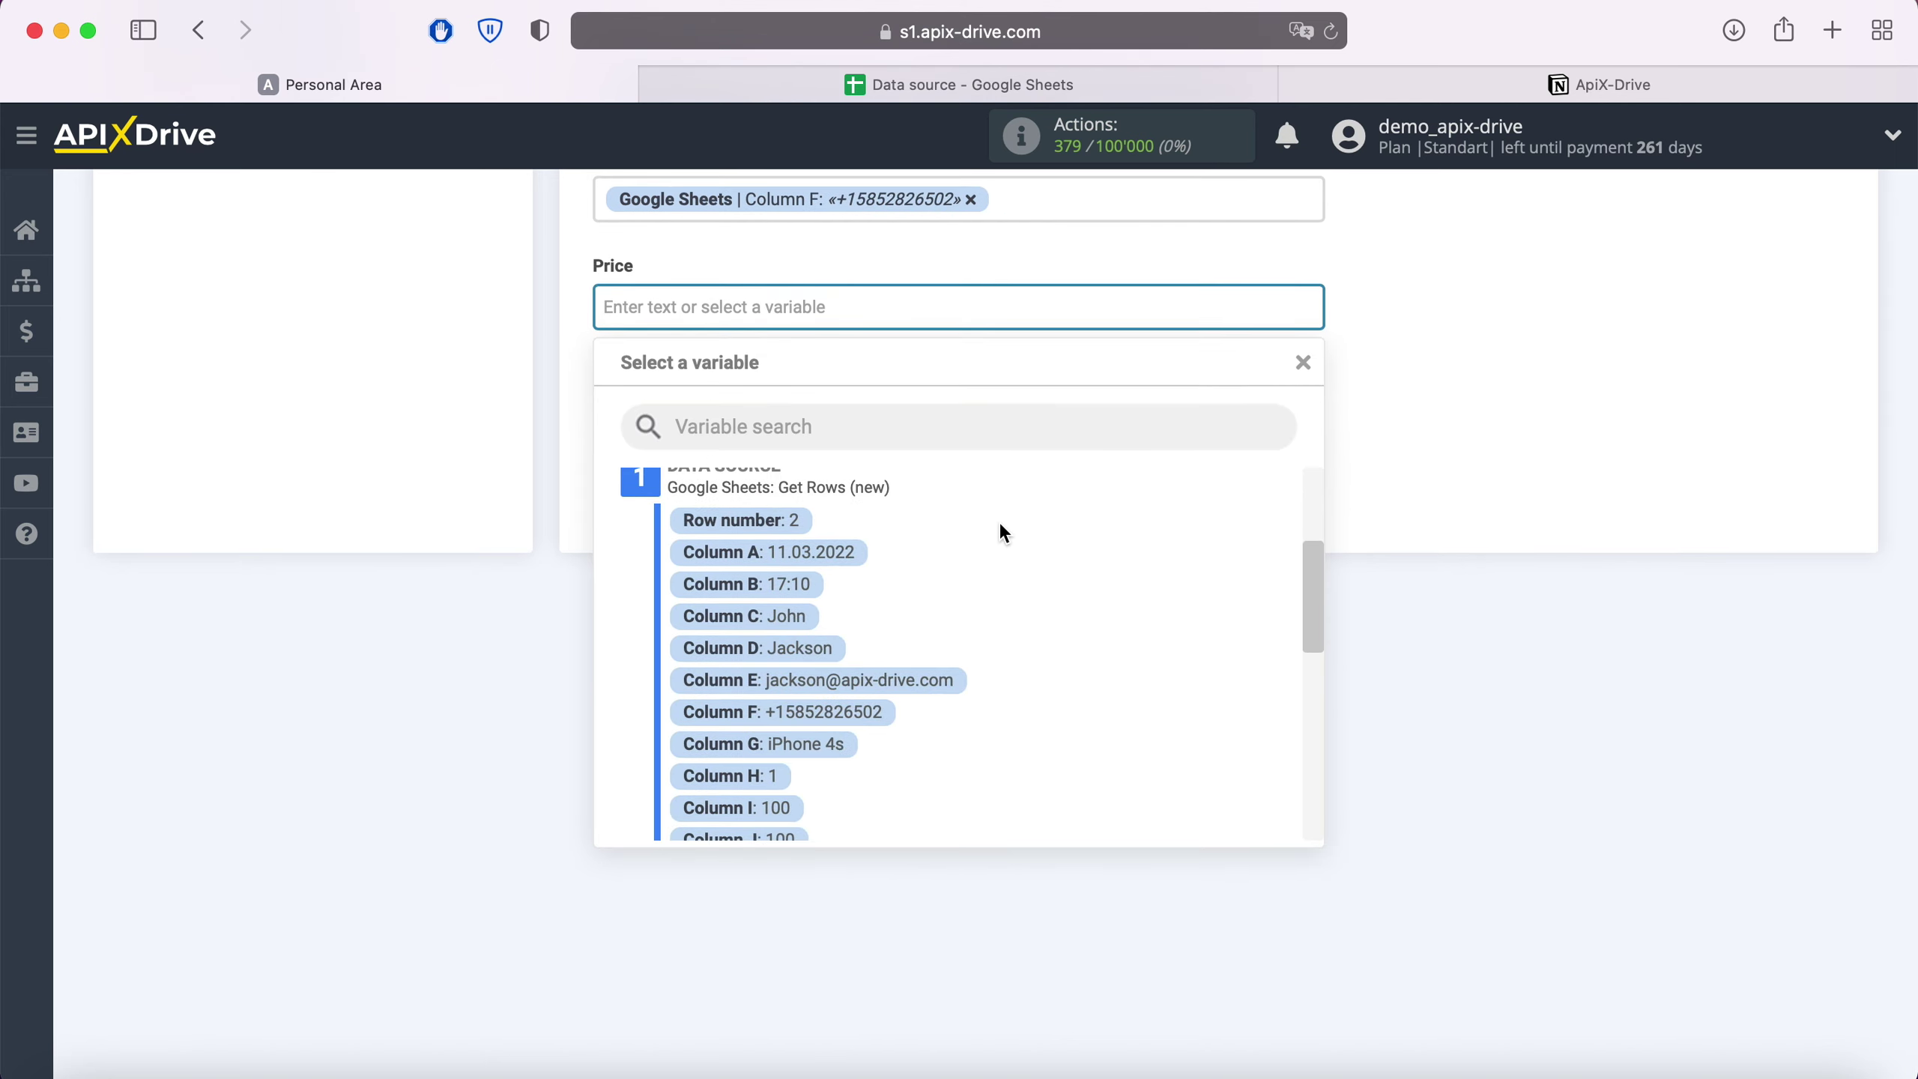
{"action": "scroll", "coordinate": [990, 533], "scroll_direction": "down", "scroll_amount": 1}
{"action": "left_click", "coordinate": [770, 726]}
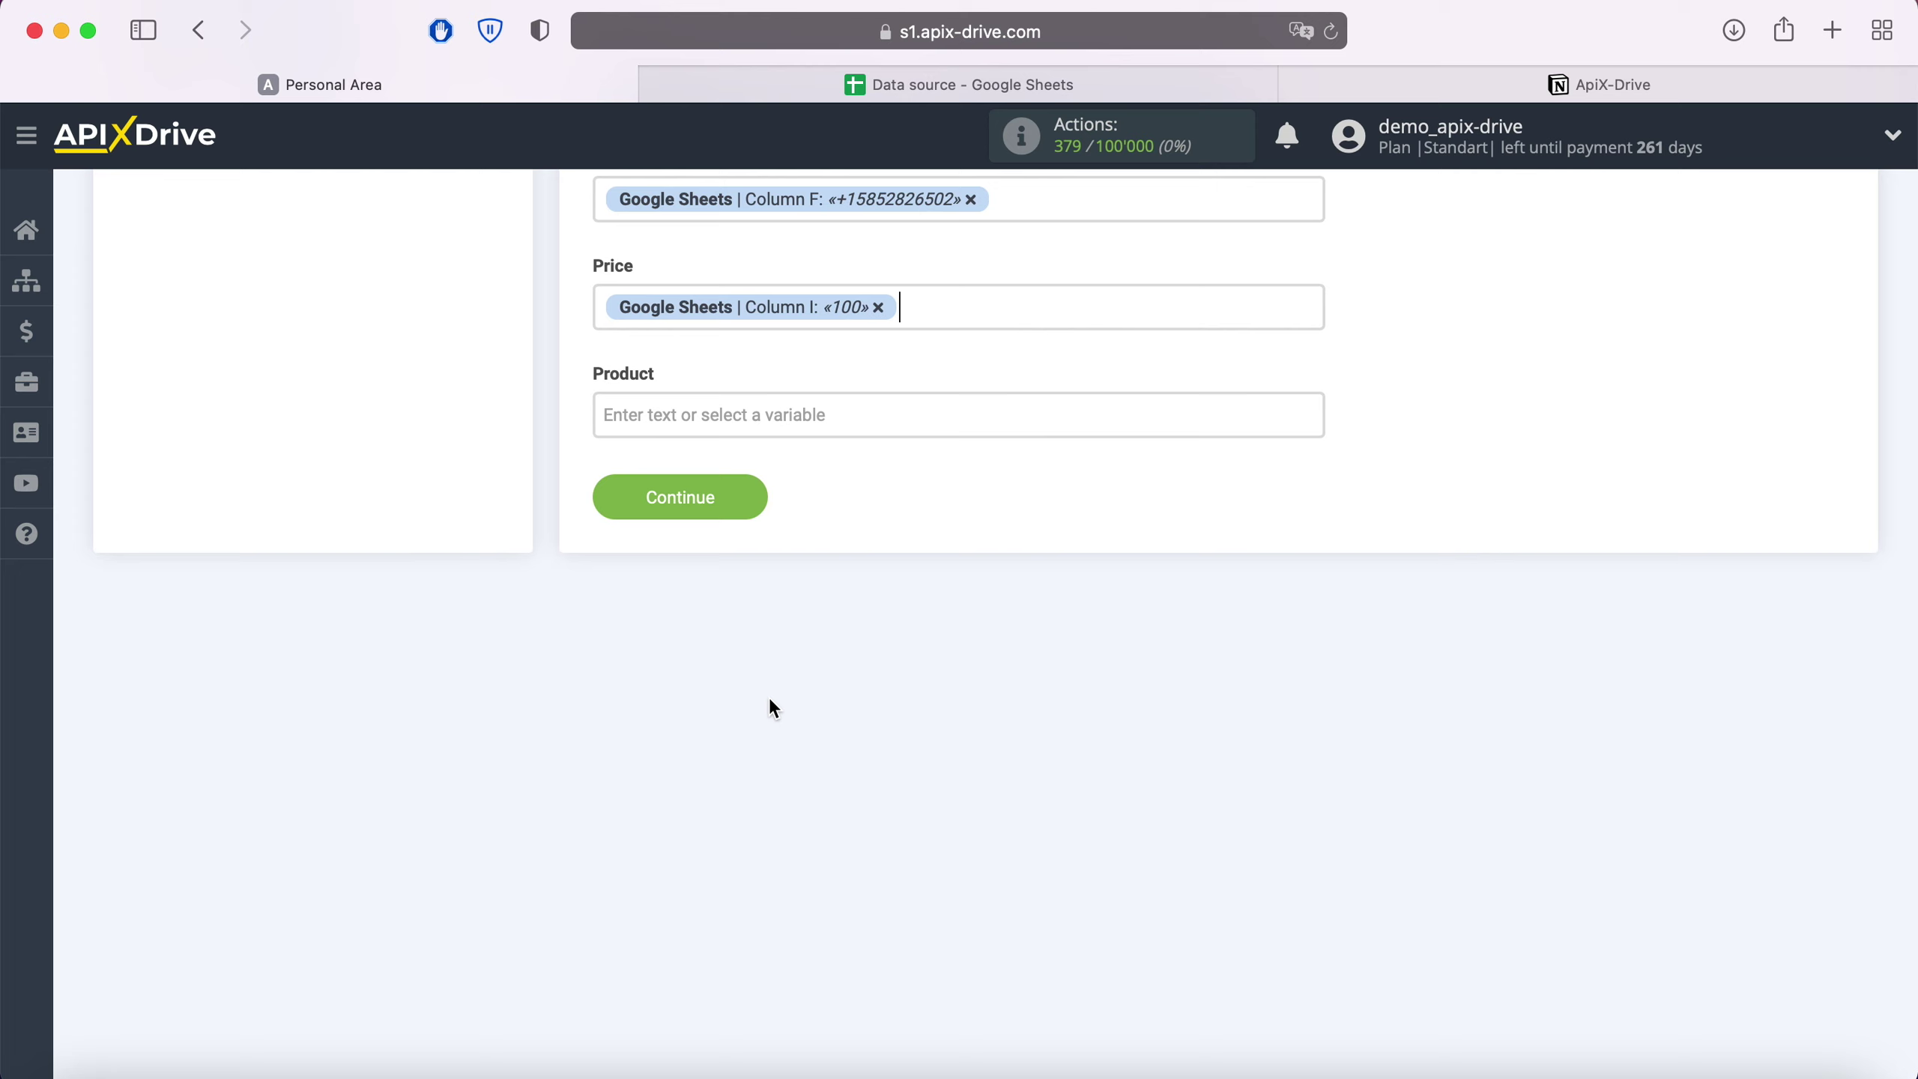
{"action": "left_click", "coordinate": [724, 421]}
{"action": "scroll", "coordinate": [1022, 634], "scroll_direction": "down", "scroll_amount": 1}
{"action": "scroll", "coordinate": [1022, 633], "scroll_direction": "down", "scroll_amount": 3}
{"action": "scroll", "coordinate": [959, 680], "scroll_direction": "down", "scroll_amount": 1}
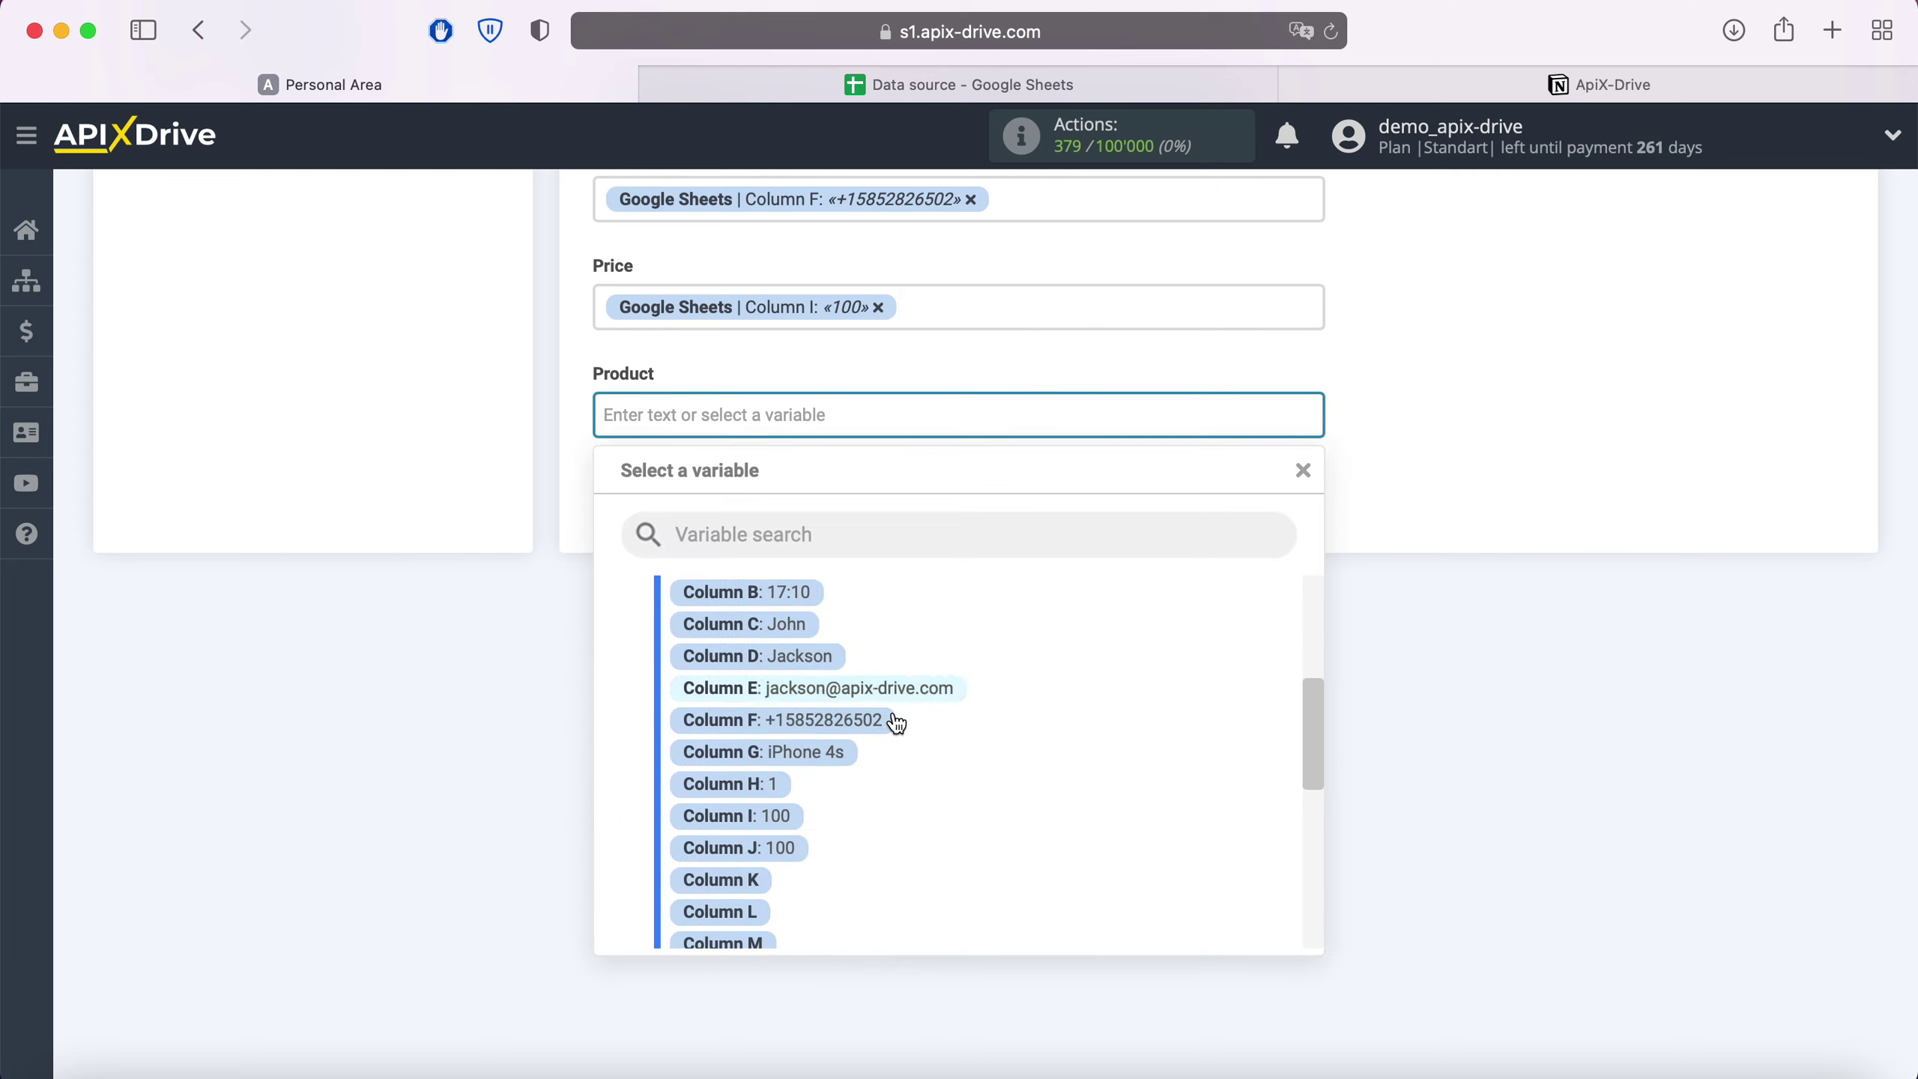
{"action": "left_click", "coordinate": [827, 751]}
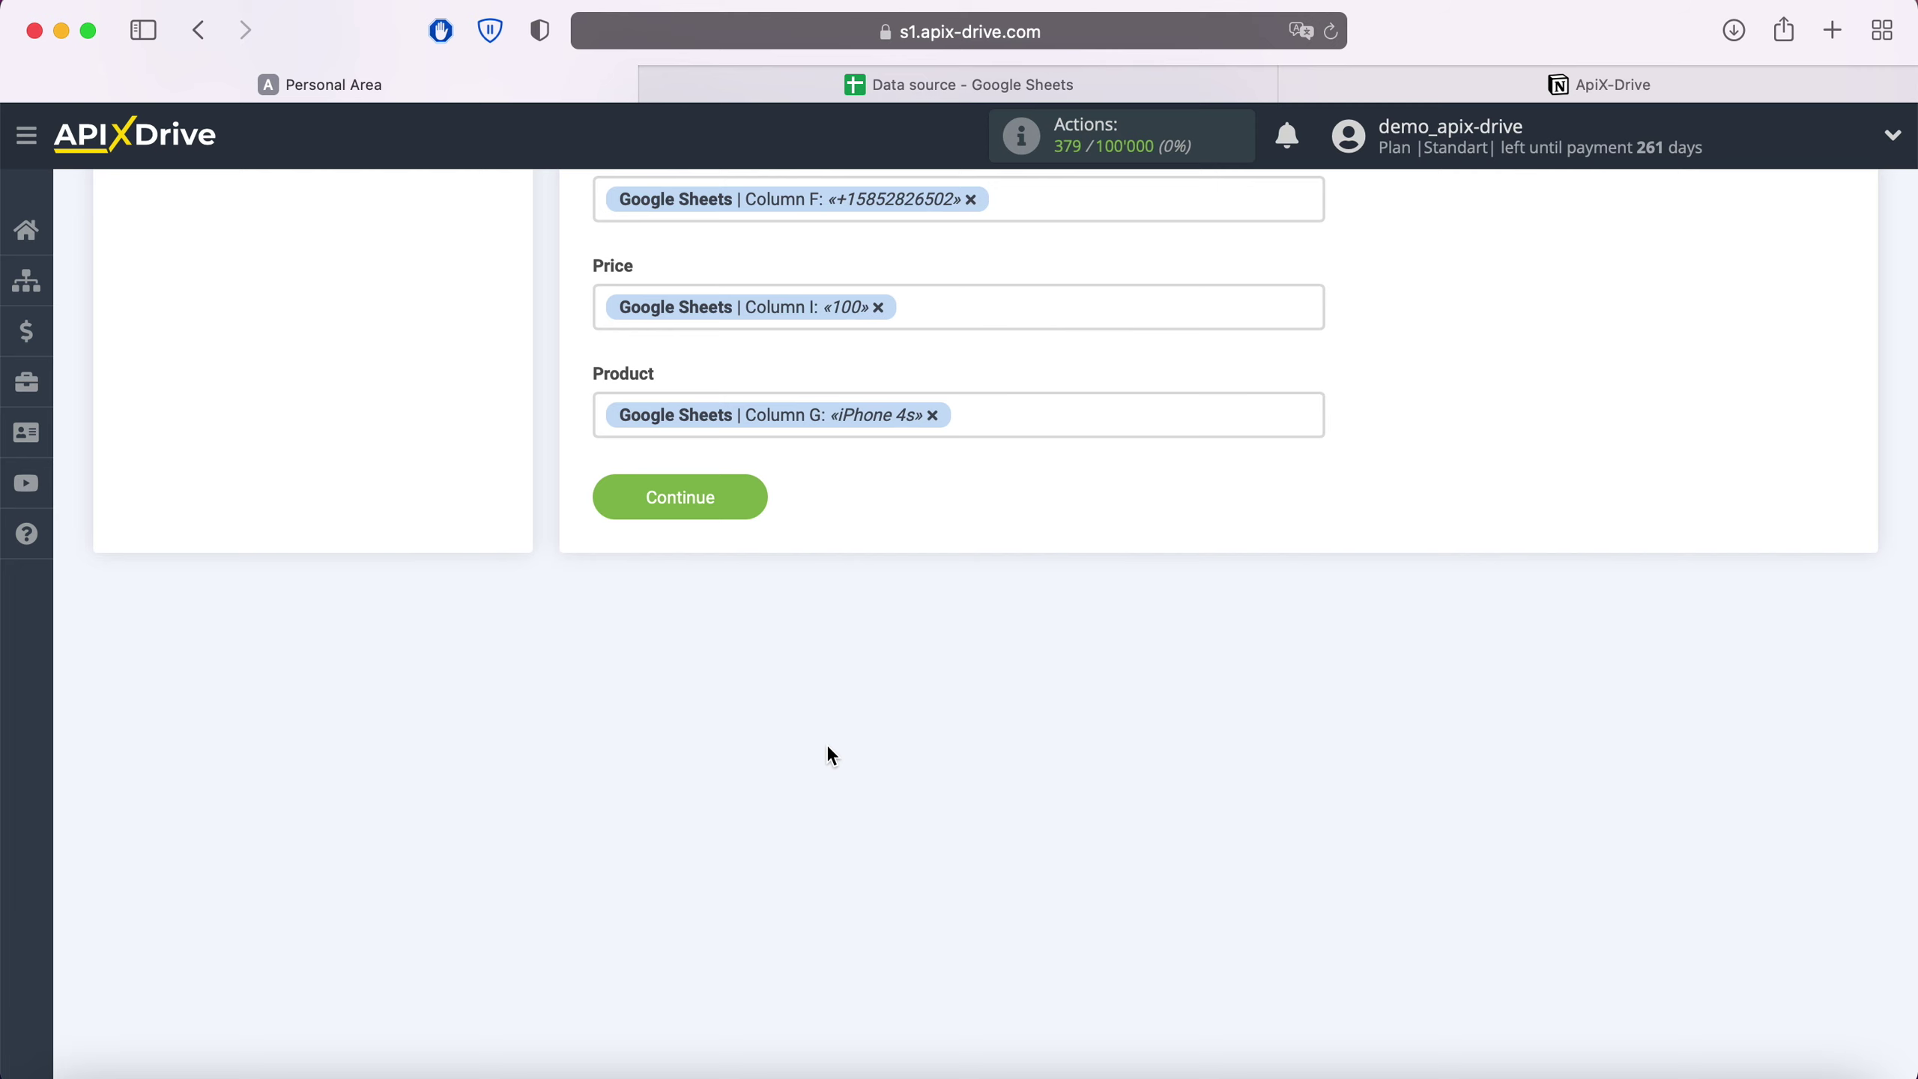
{"action": "left_click", "coordinate": [746, 514]}
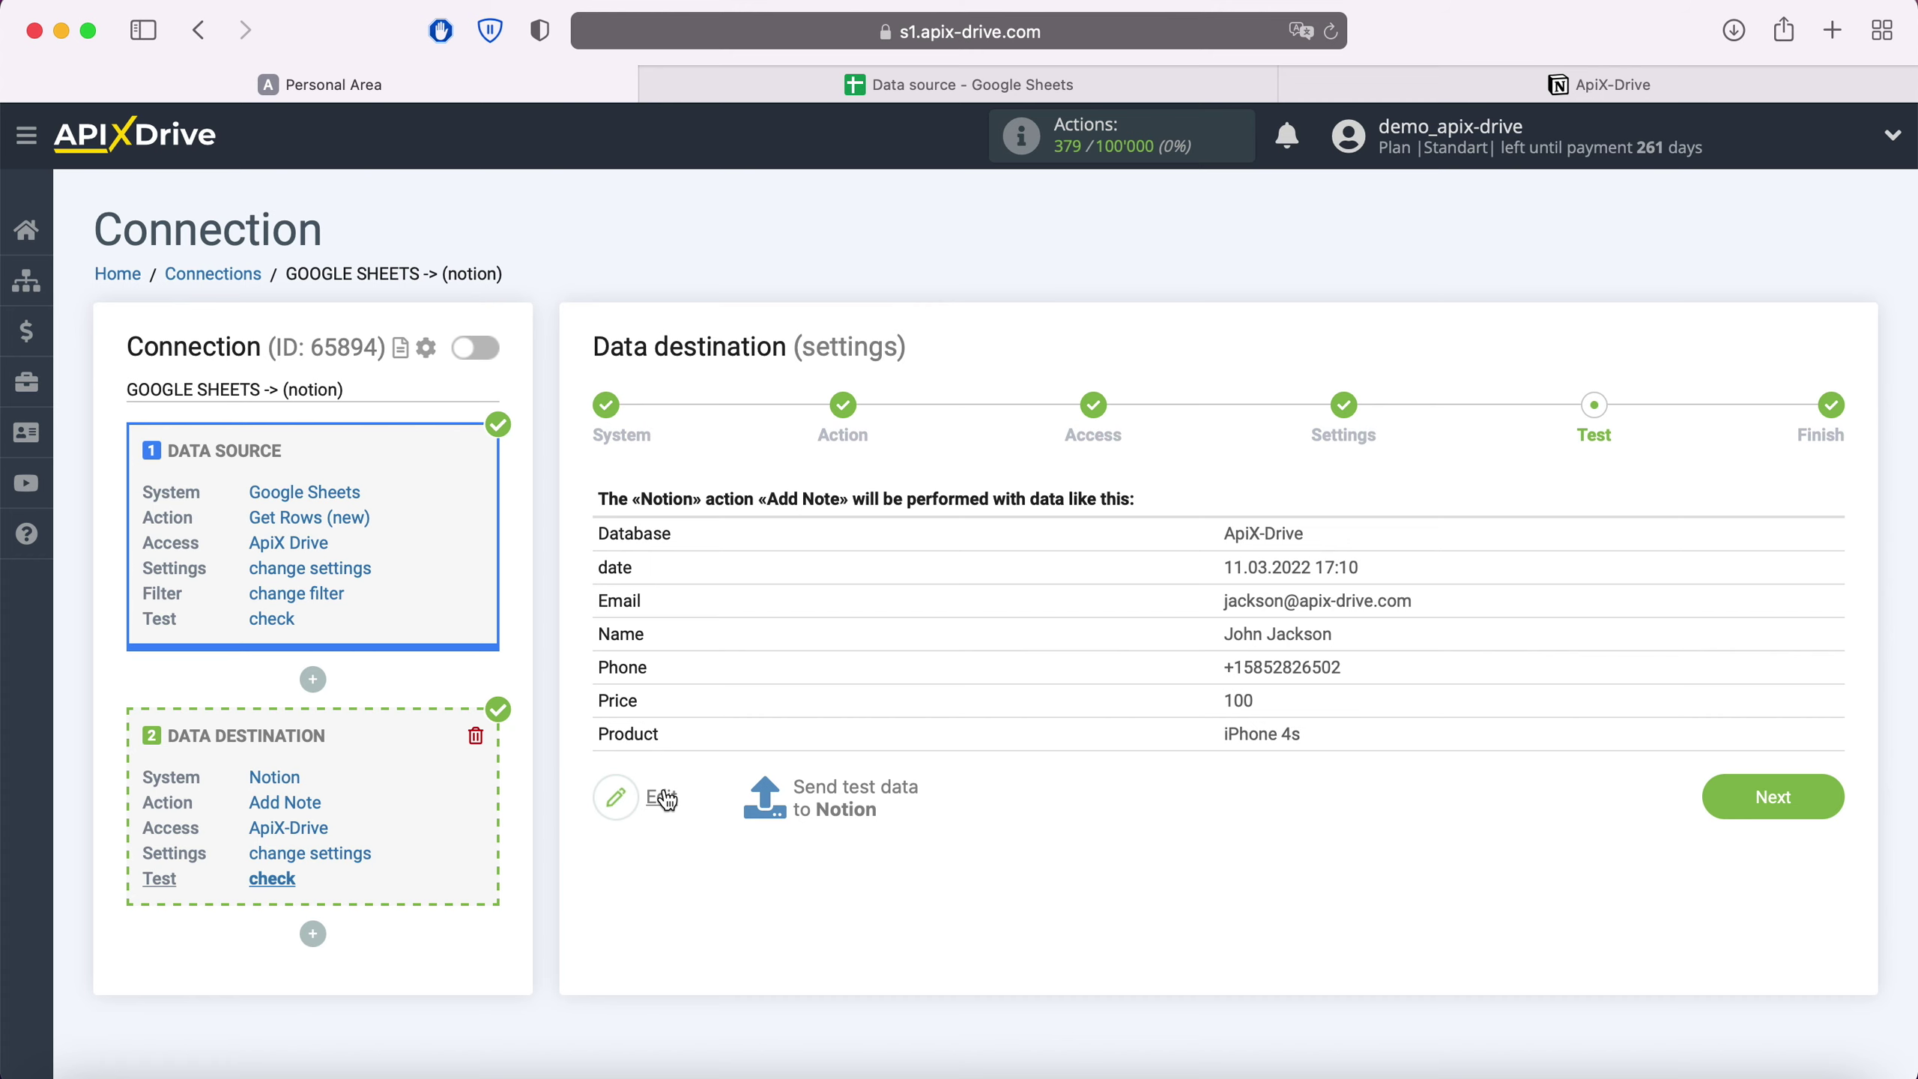
Send the test Add Note data to Notion.
{"action": "left_click", "coordinate": [840, 799]}
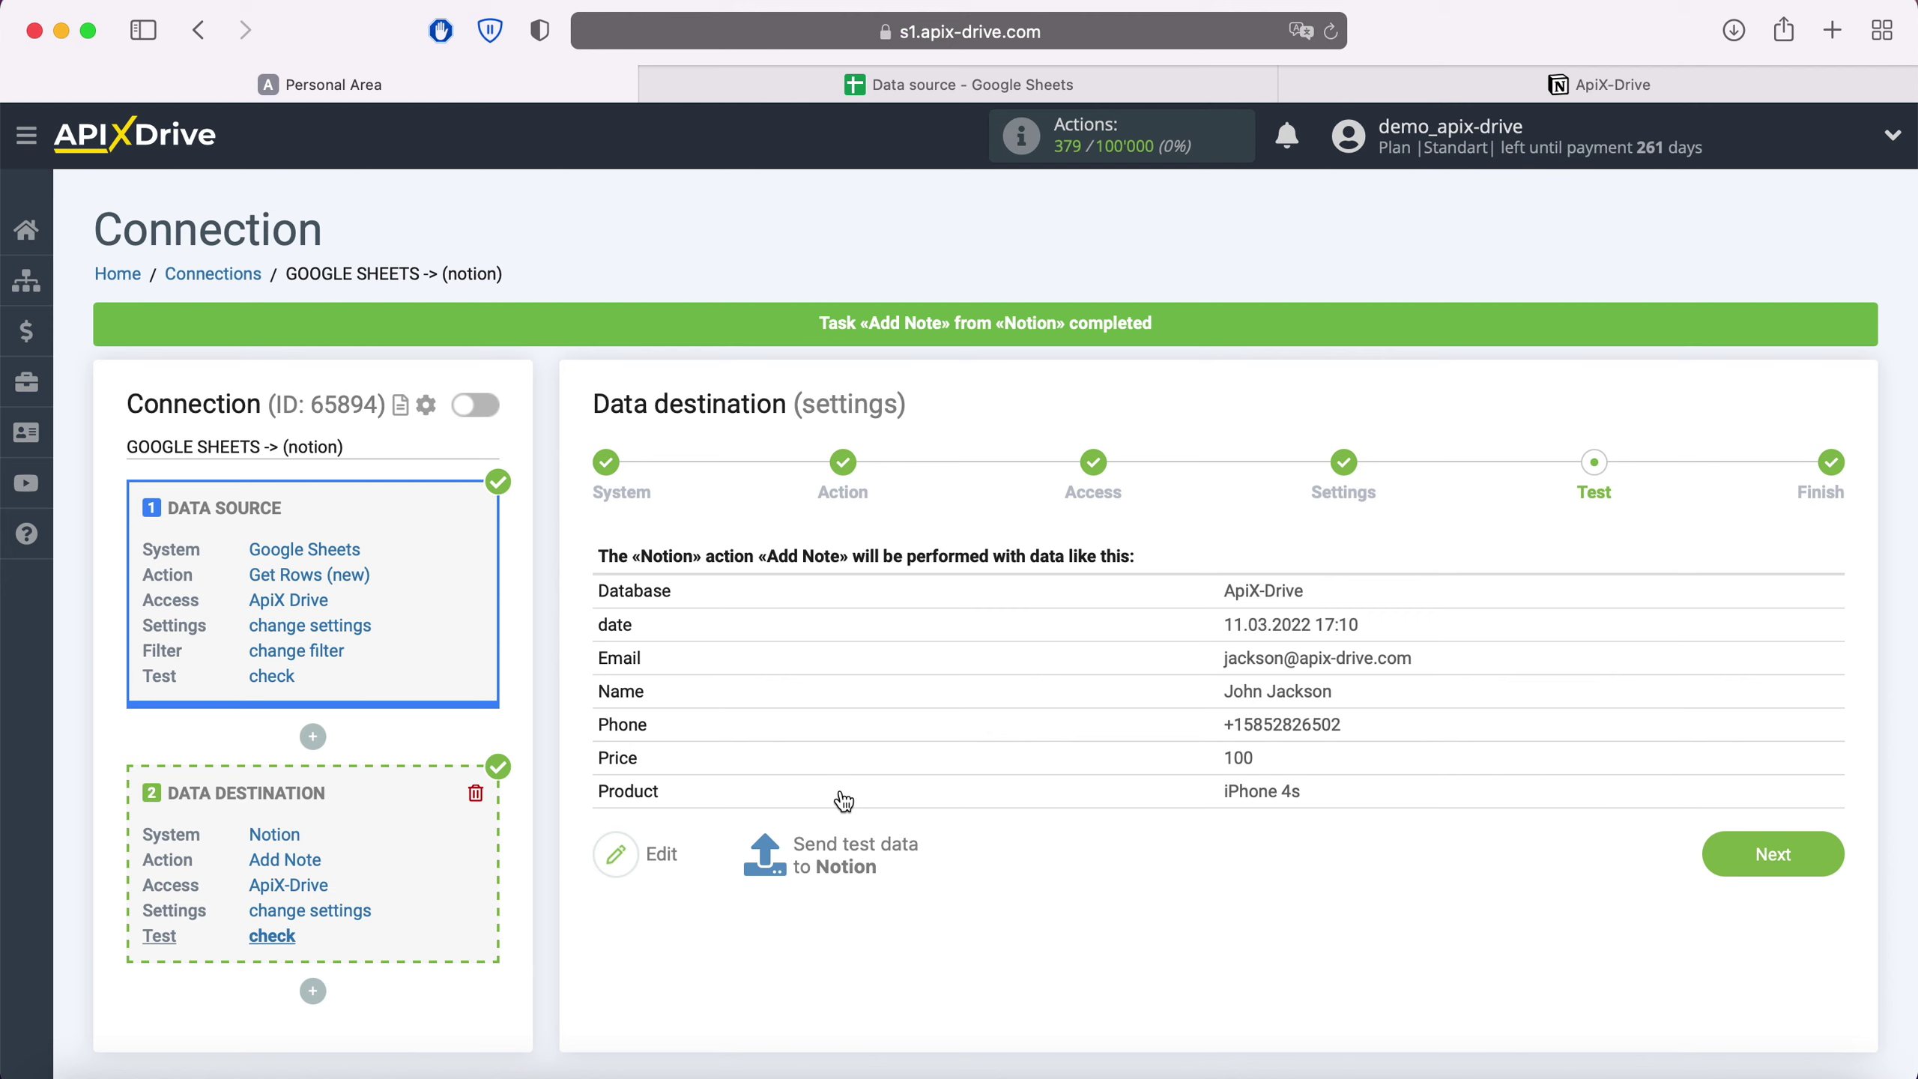
{"action": "left_click", "coordinate": [1574, 78]}
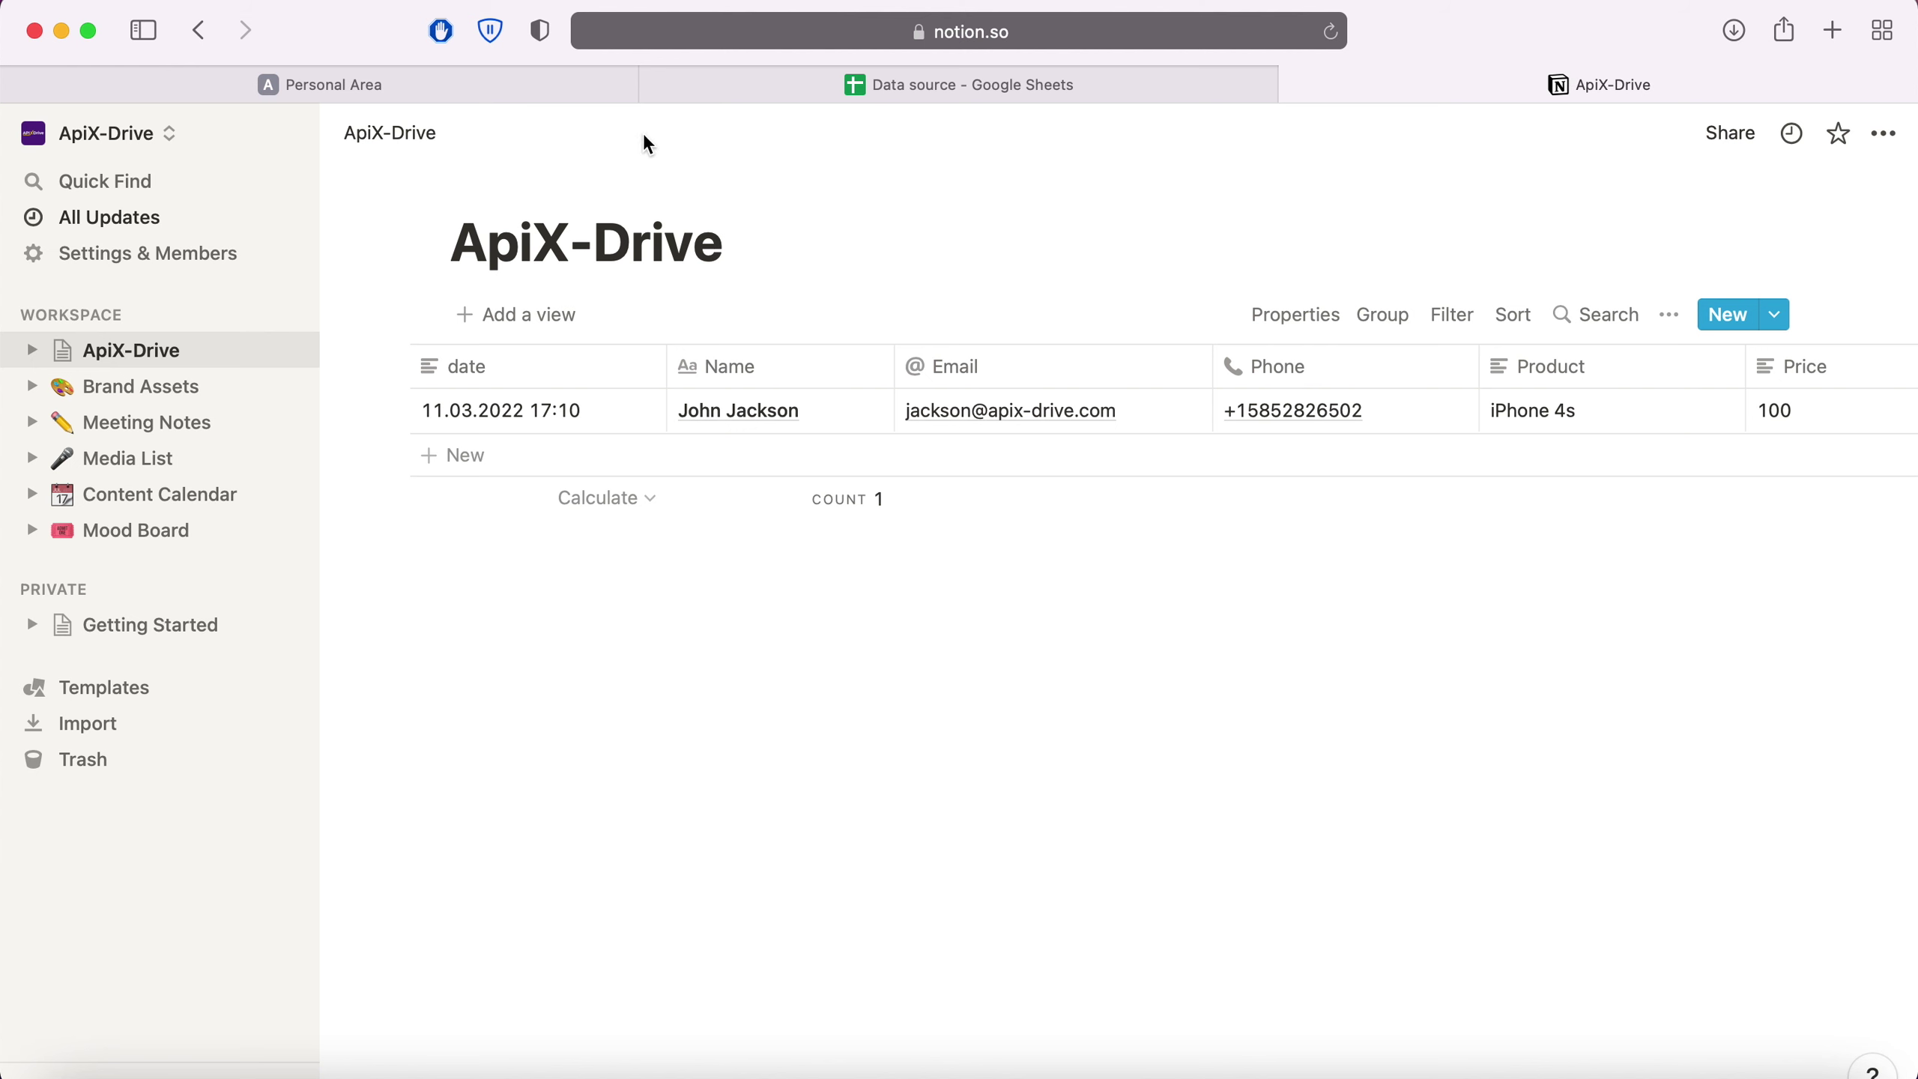
{"action": "left_click", "coordinate": [451, 84]}
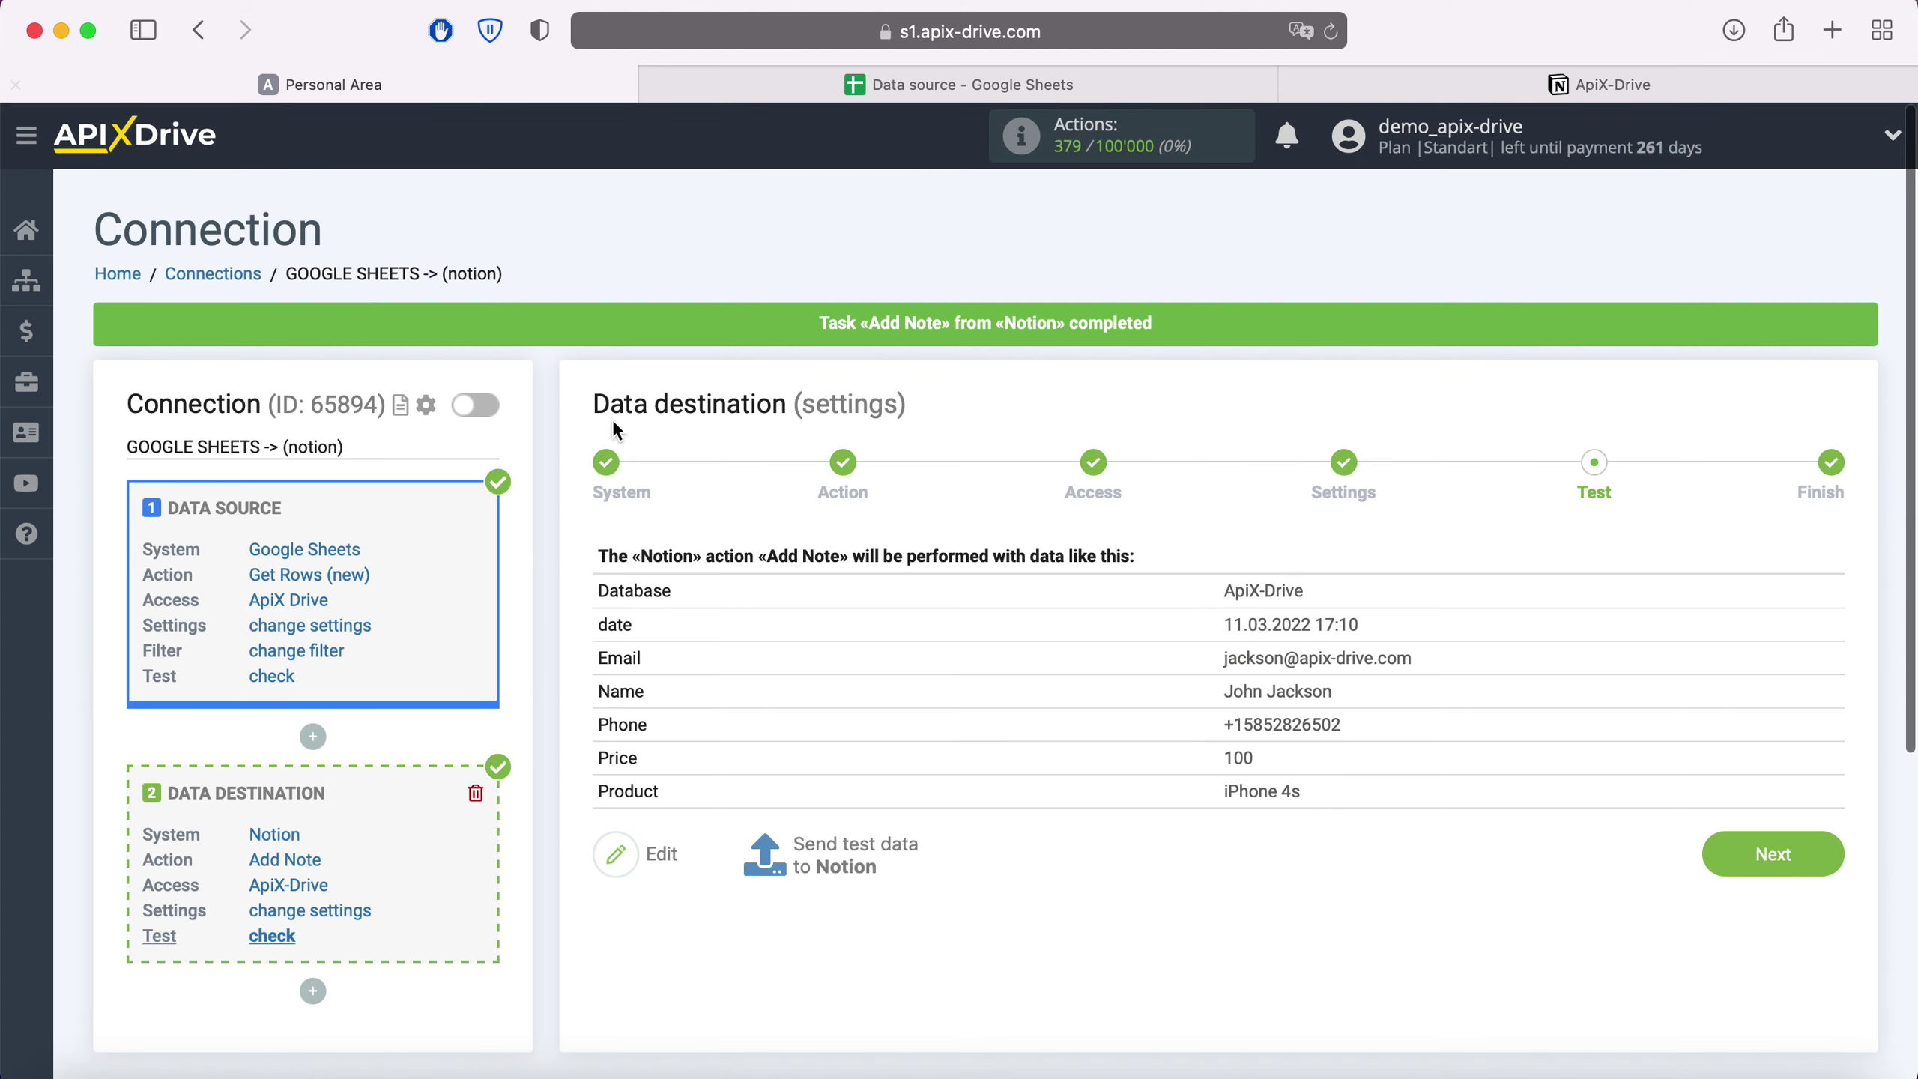
Enable auto-update for the connection and save a 5-minute update interval.
{"action": "left_click", "coordinate": [1819, 853]}
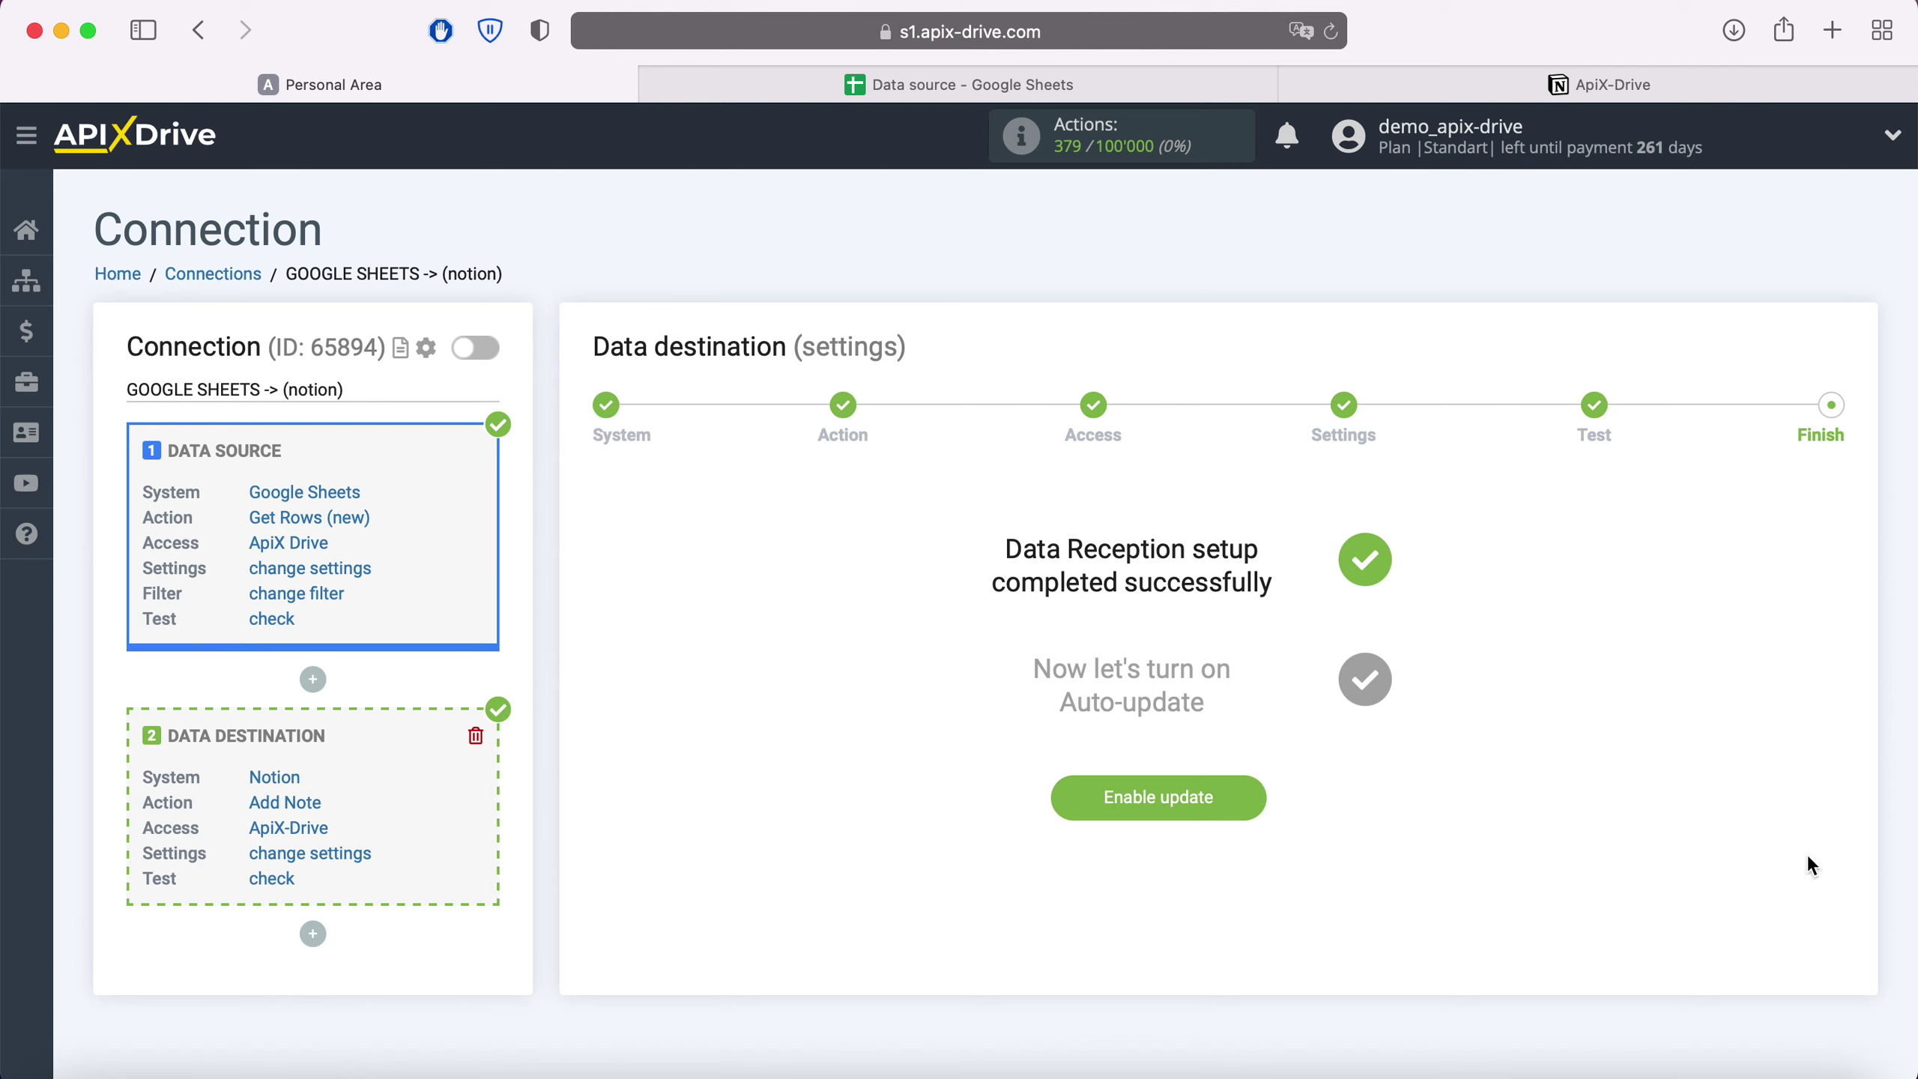
{"action": "left_click", "coordinate": [1255, 792]}
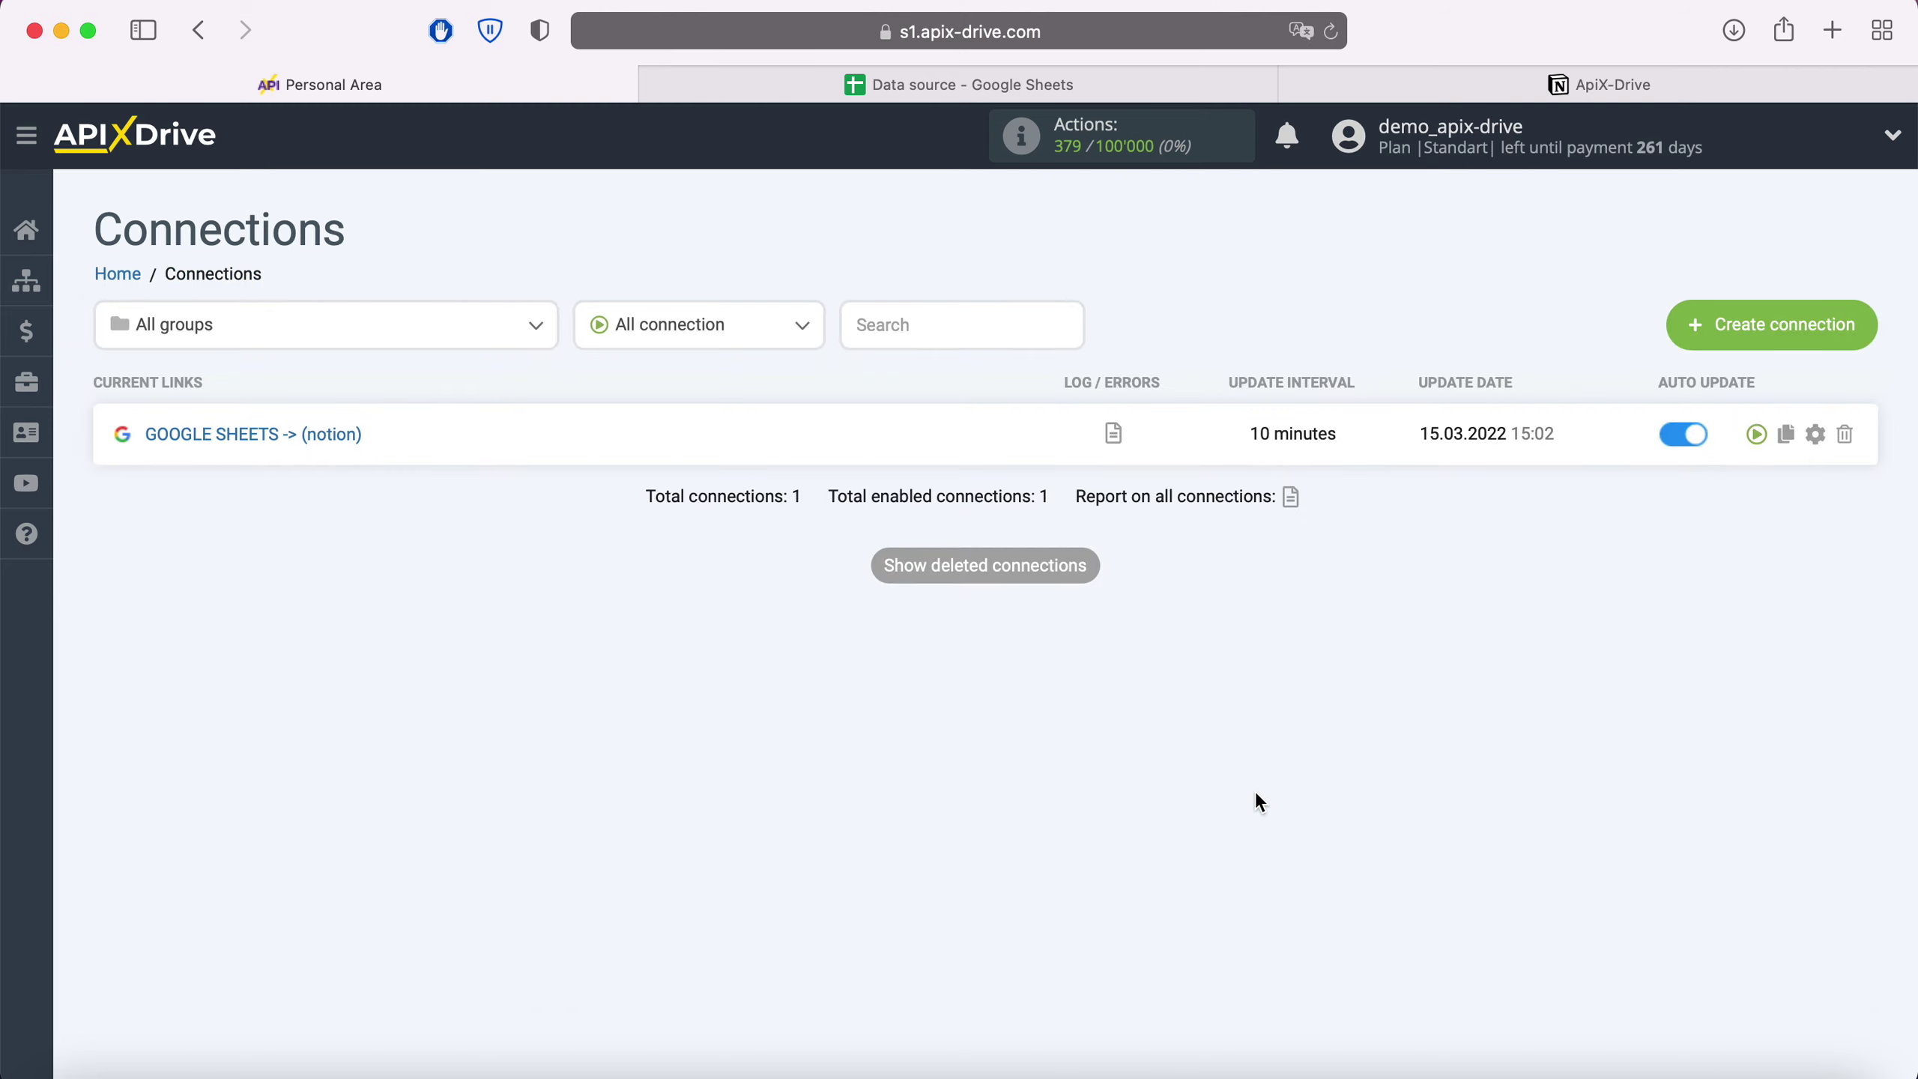
{"action": "left_click", "coordinate": [1815, 434]}
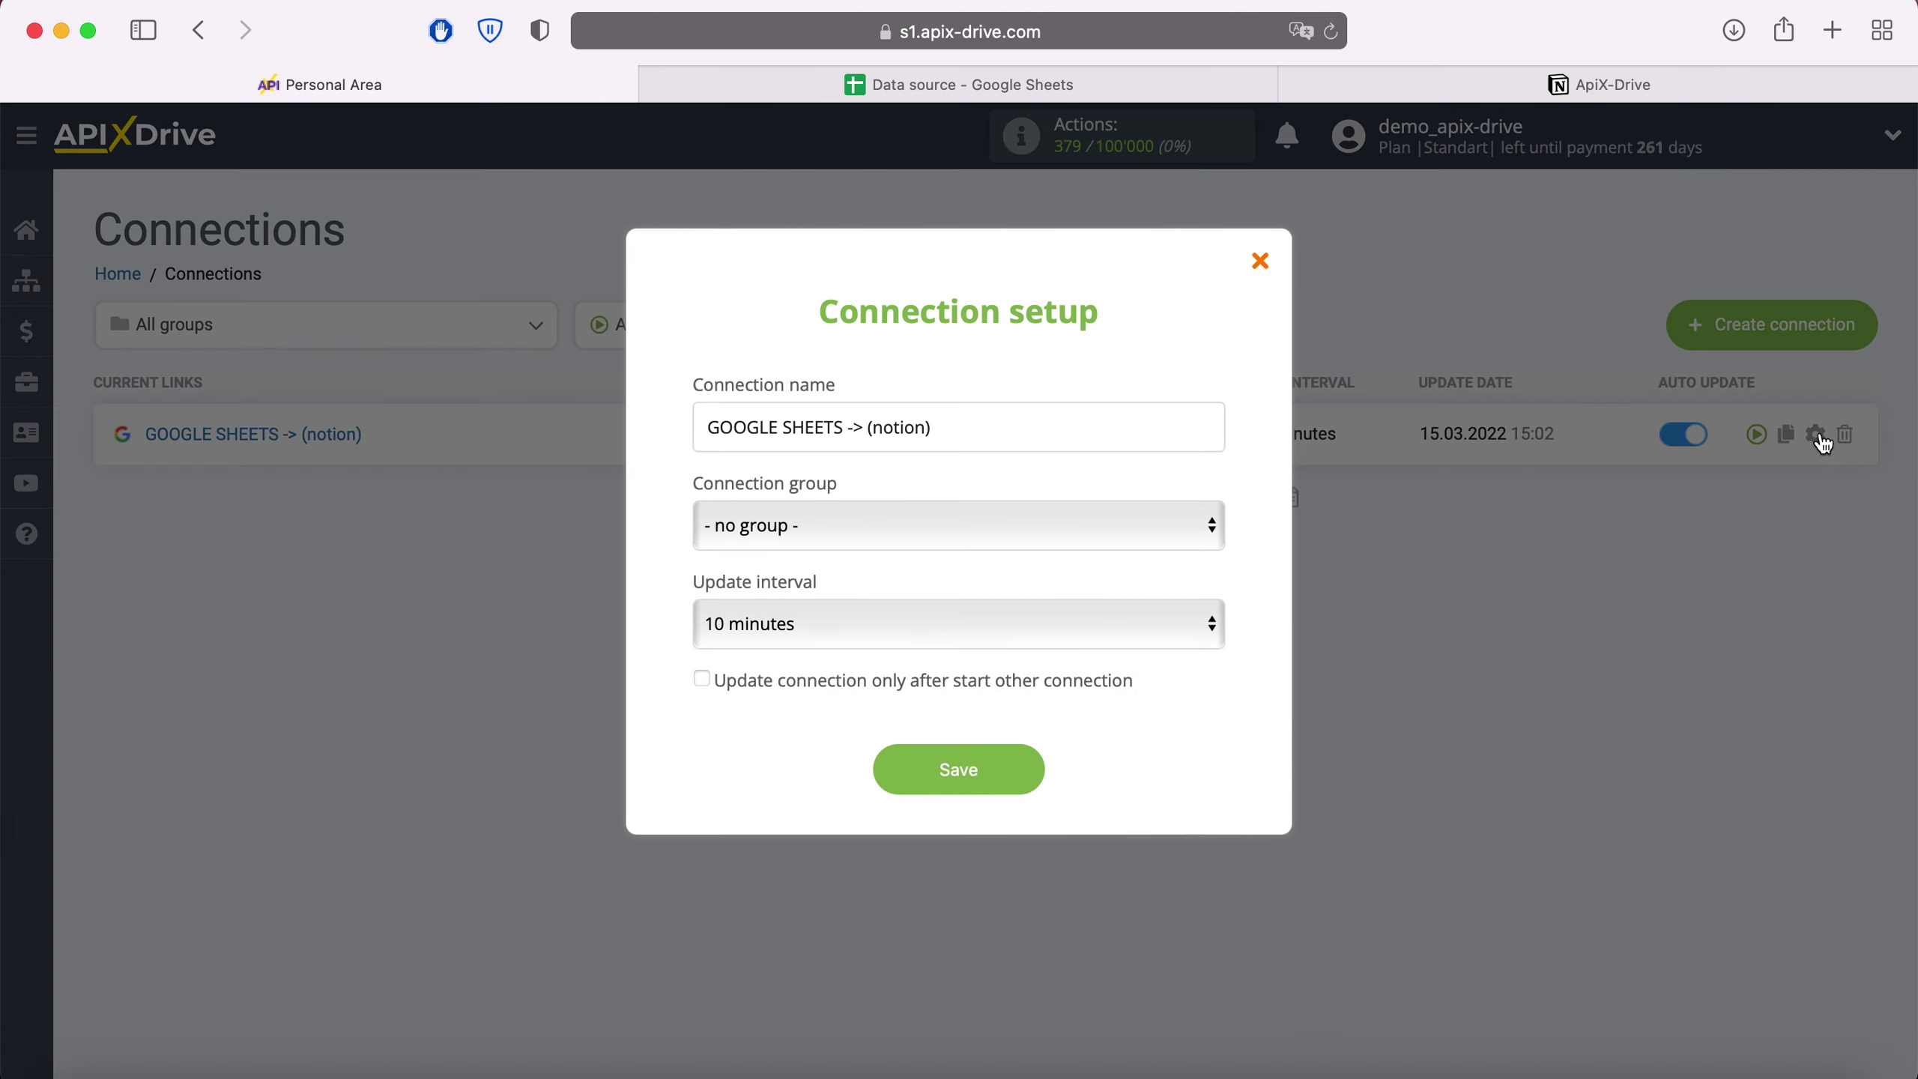
{"action": "left_click", "coordinate": [1198, 633]}
{"action": "left_click", "coordinate": [1042, 583]}
{"action": "left_click", "coordinate": [1025, 778]}
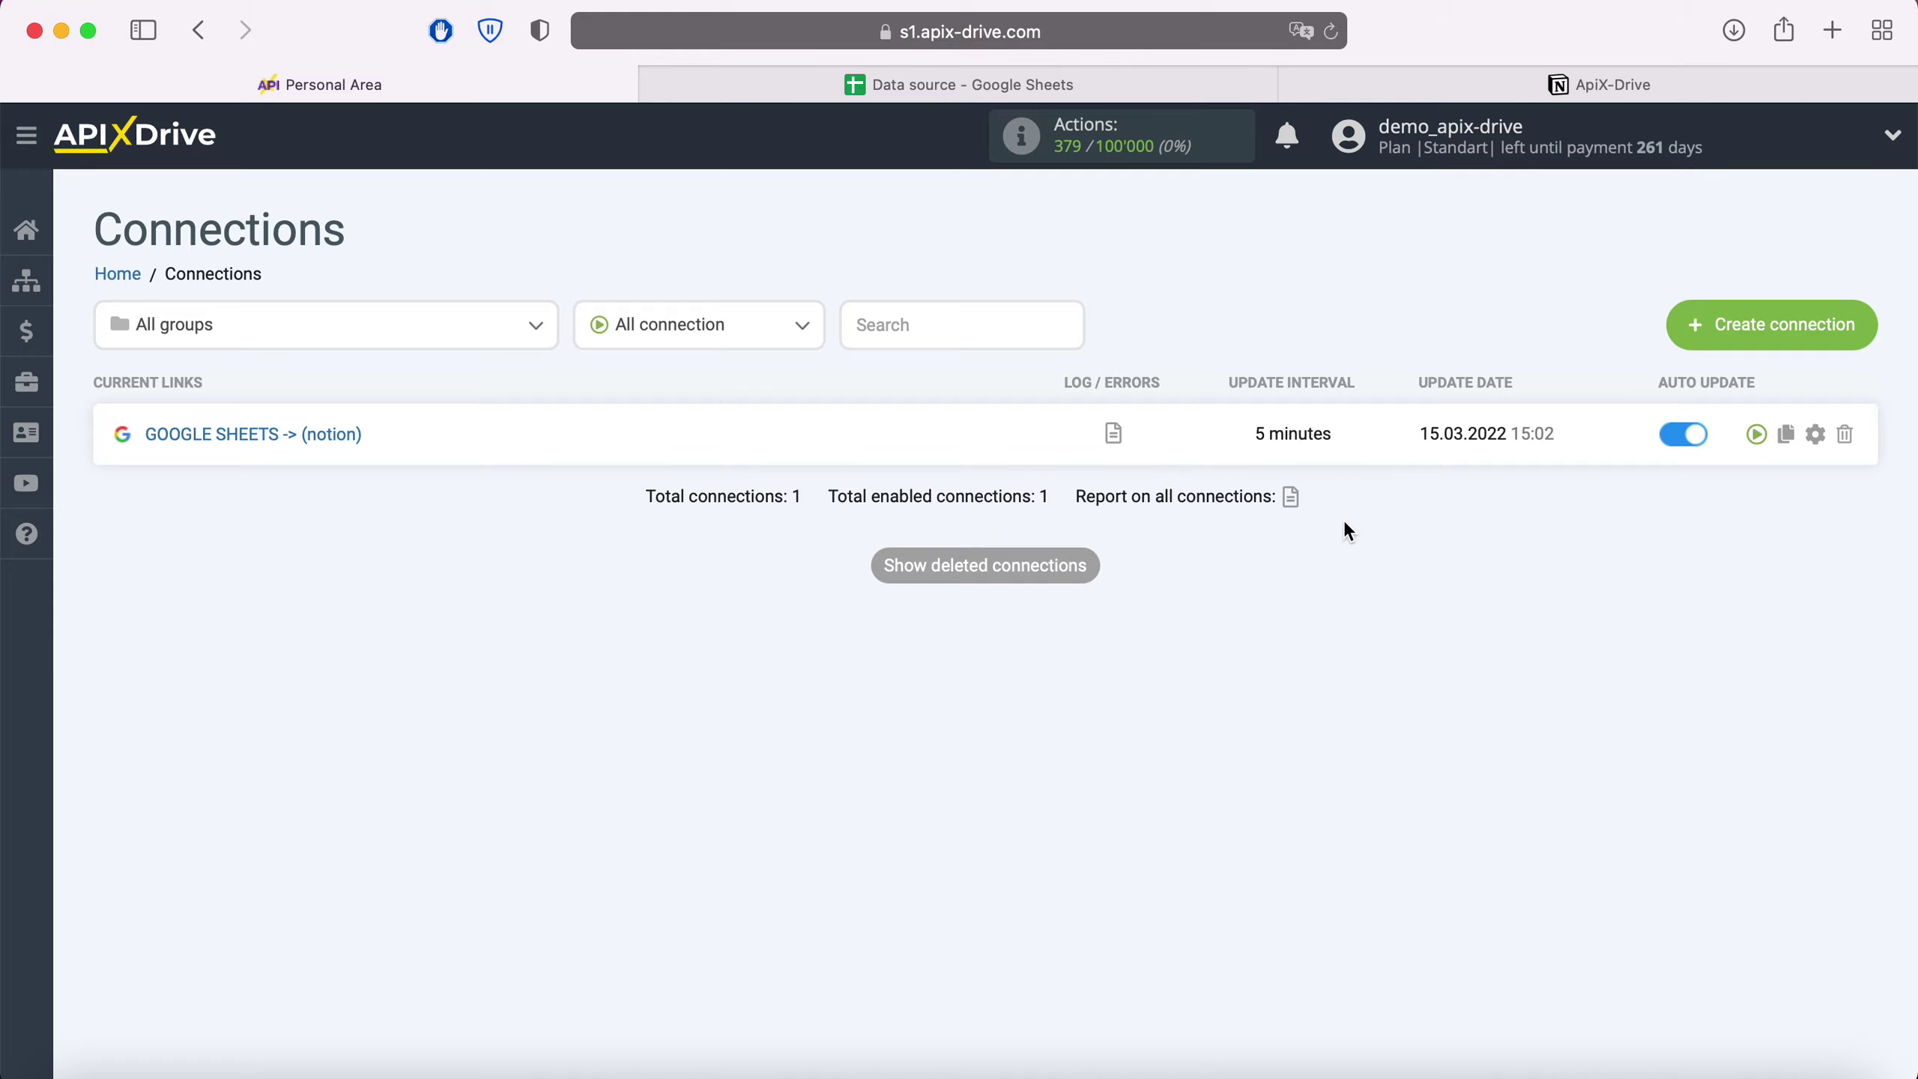